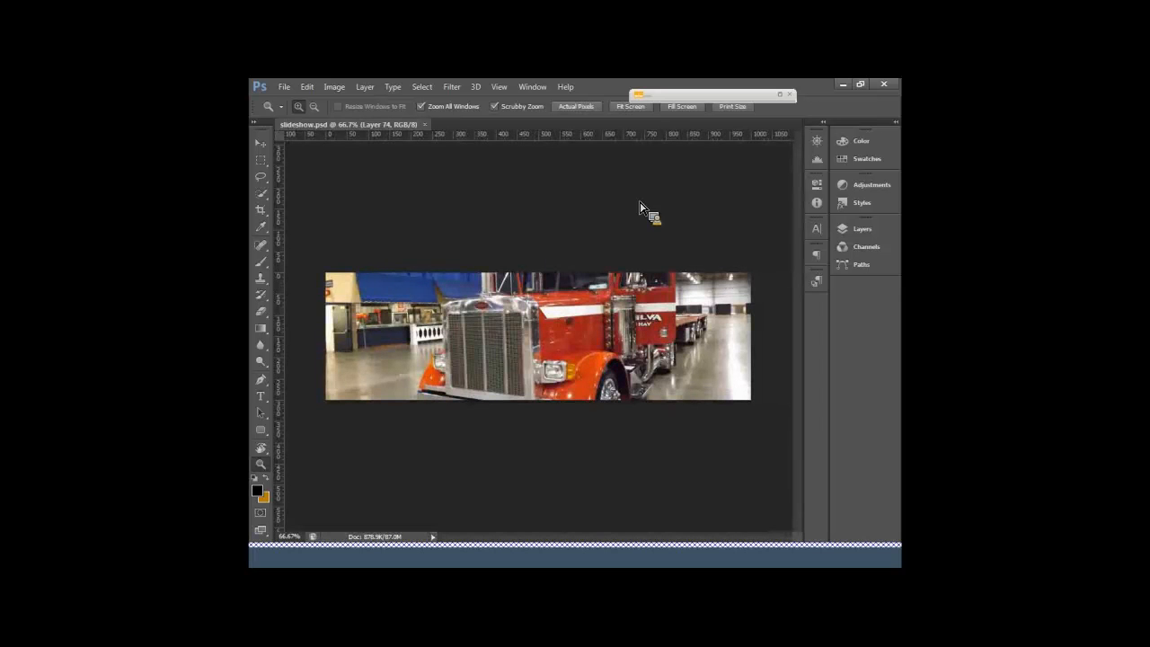
Step: Show the layer stack, hide Layer 74 and select Layer 73
{"action": "left_click", "coordinate": [502, 90]}
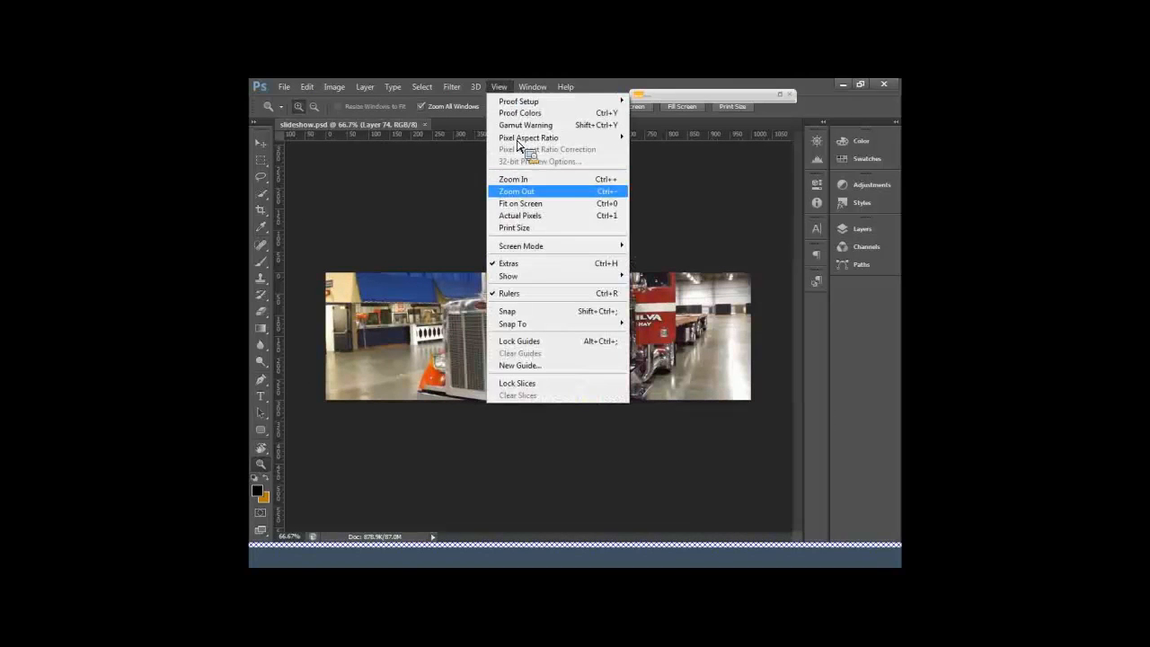
{"action": "mouse_move", "coordinate": [521, 87]}
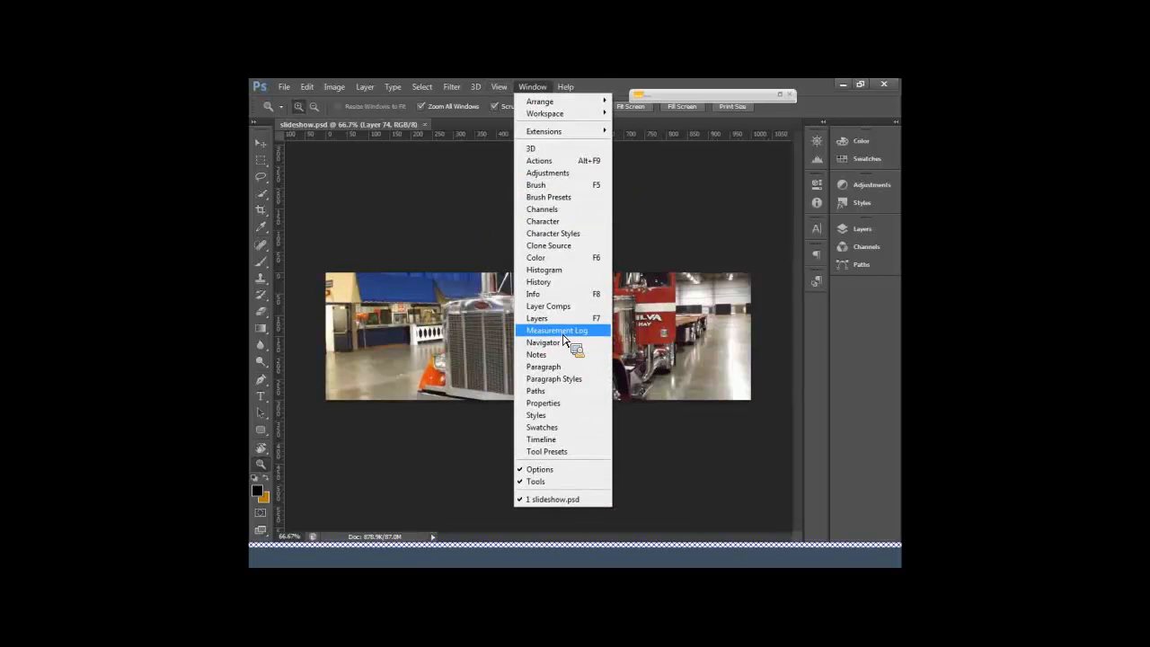
{"action": "left_click", "coordinate": [565, 319]}
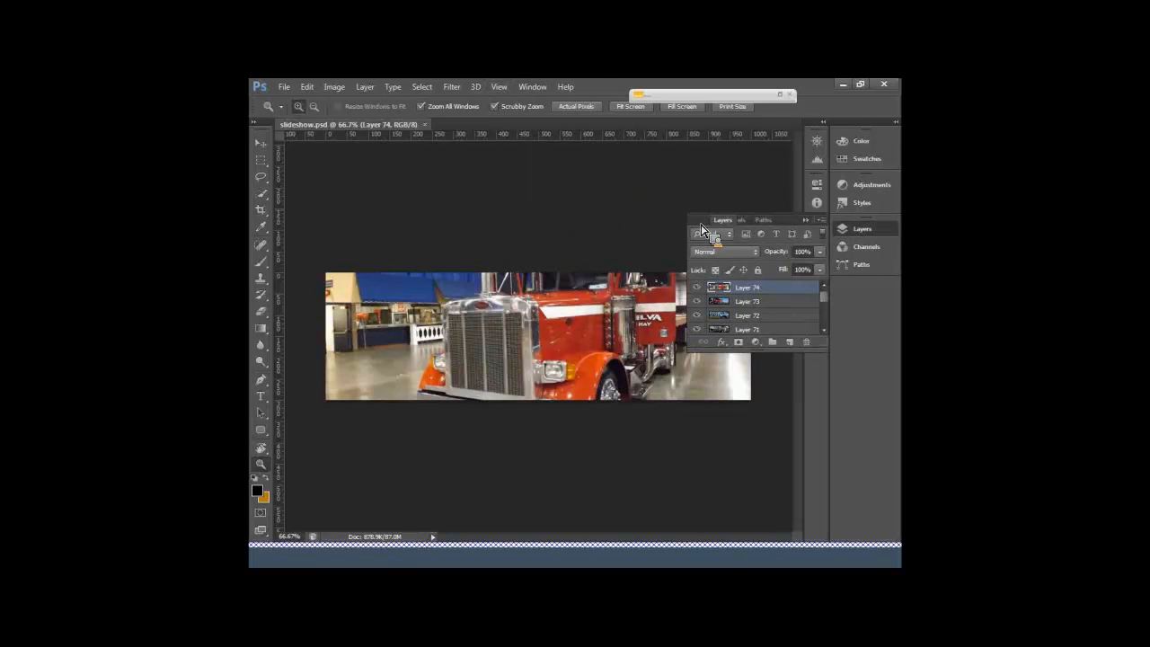
{"action": "left_click", "coordinate": [698, 288]}
{"action": "left_click", "coordinate": [748, 303]}
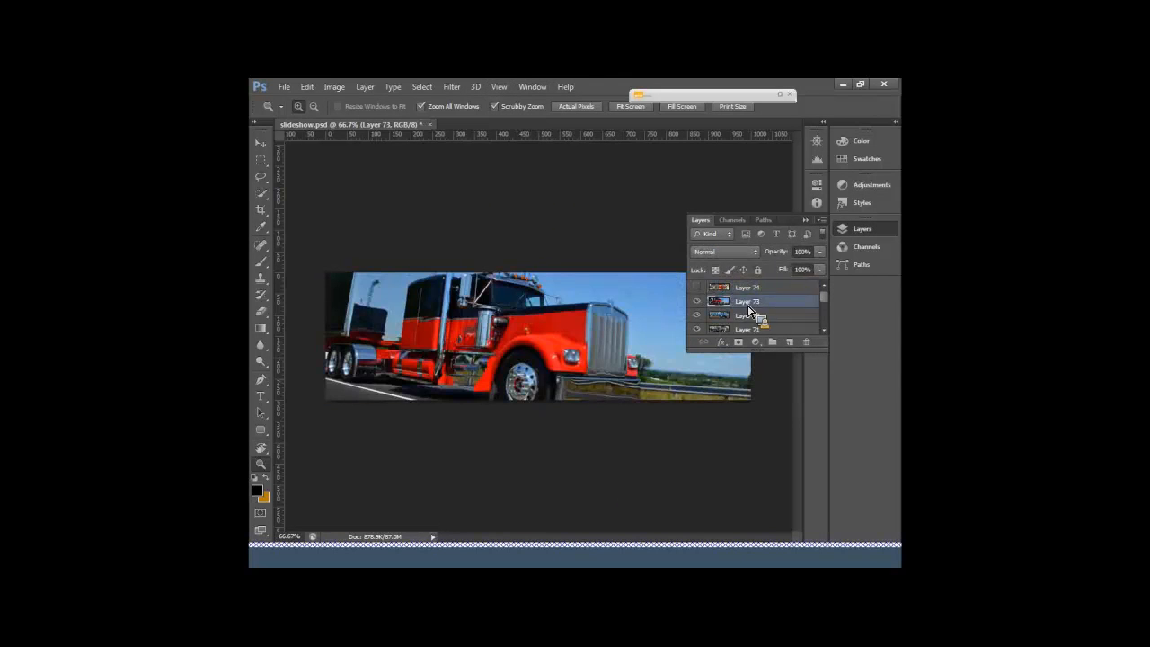
Step: Enlarge the Layers panel, detach it as a floating panel and collapse the remaining Channels and Paths group
{"action": "left_click_drag", "start_coordinate": [831, 351], "coordinate": [829, 469]}
{"action": "left_click_drag", "start_coordinate": [701, 220], "coordinate": [745, 188]}
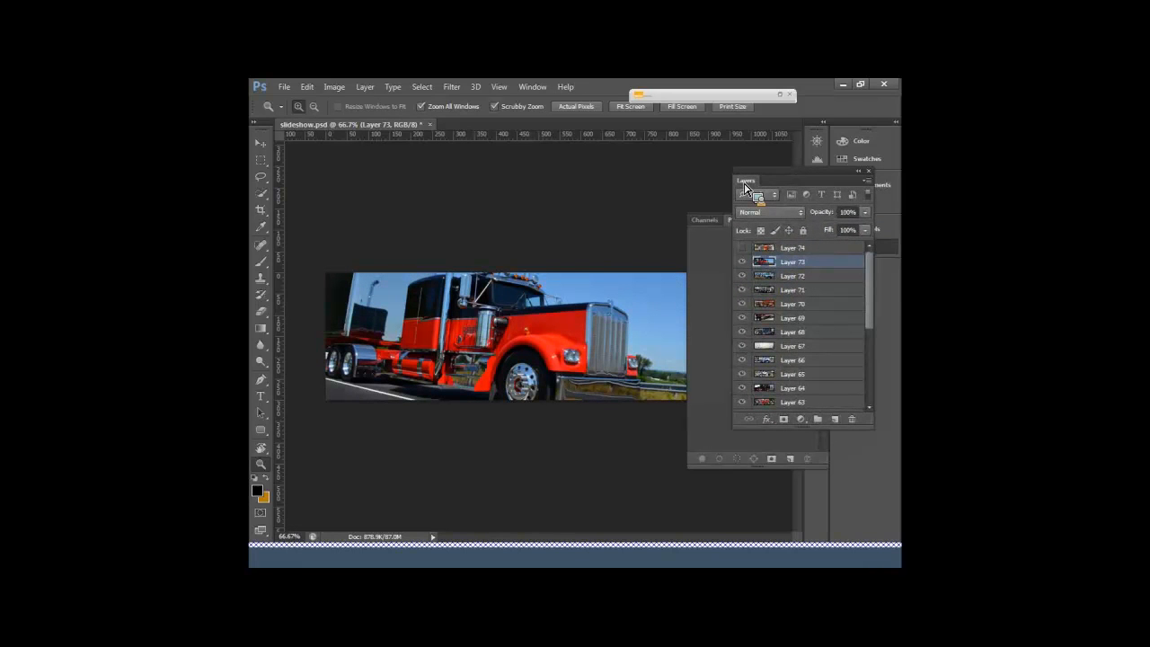
{"action": "left_click", "coordinate": [711, 222]}
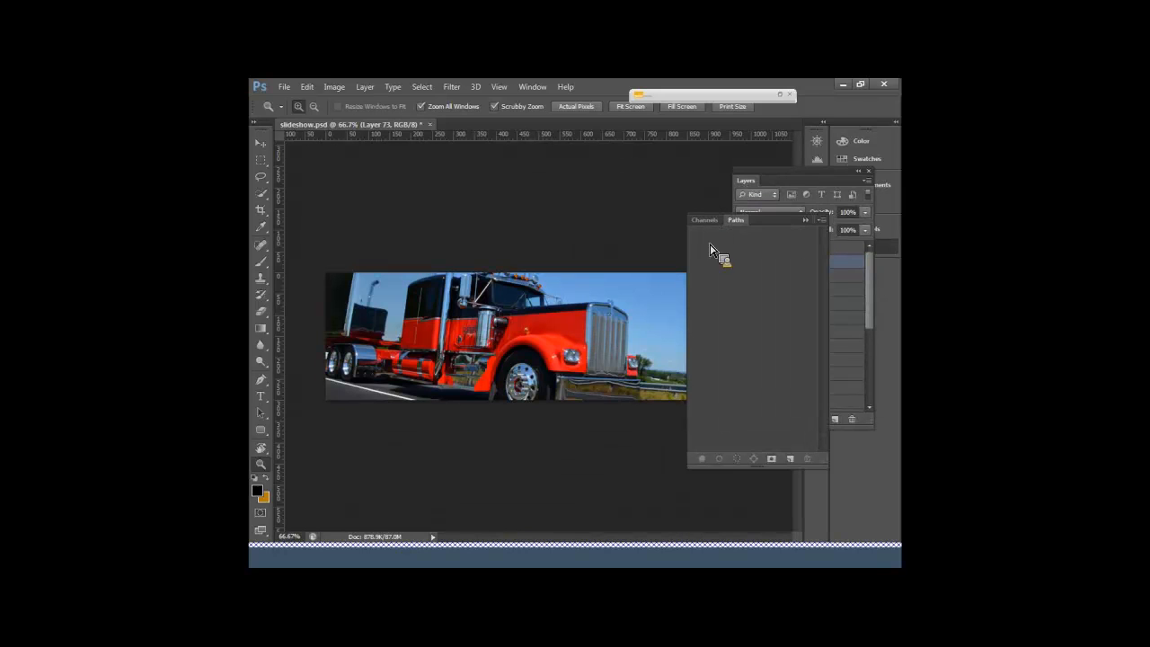
{"action": "left_click", "coordinate": [809, 222]}
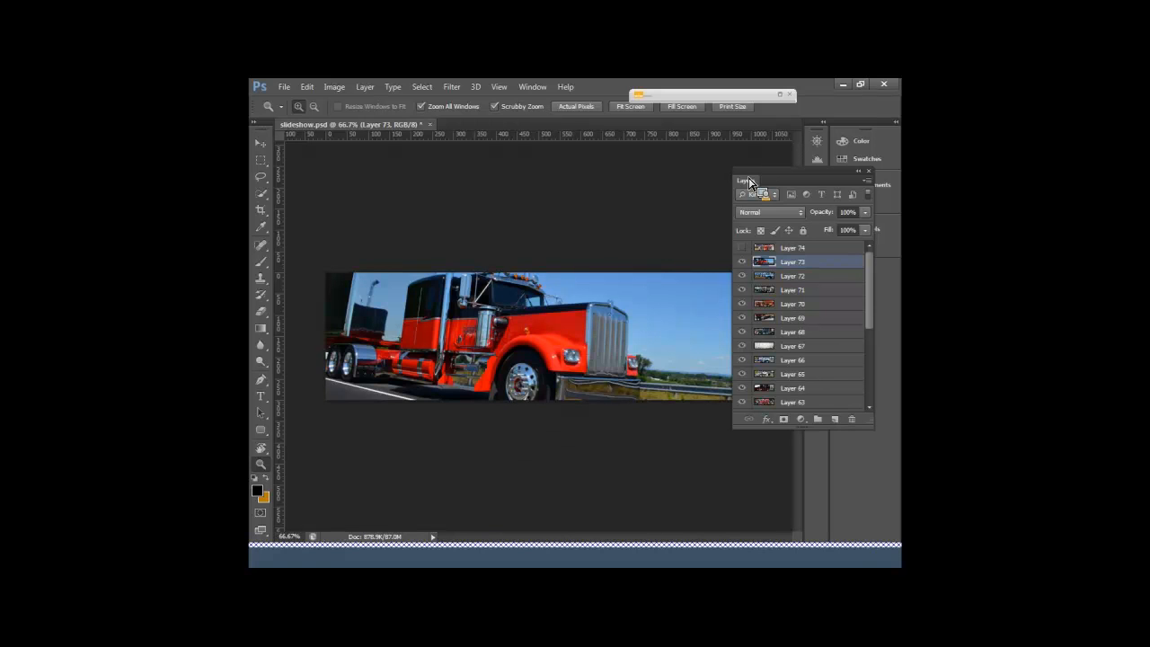
Step: Convert Layer 73 for smart filters and accept its conversion to a smart object
{"action": "left_click", "coordinate": [450, 89]}
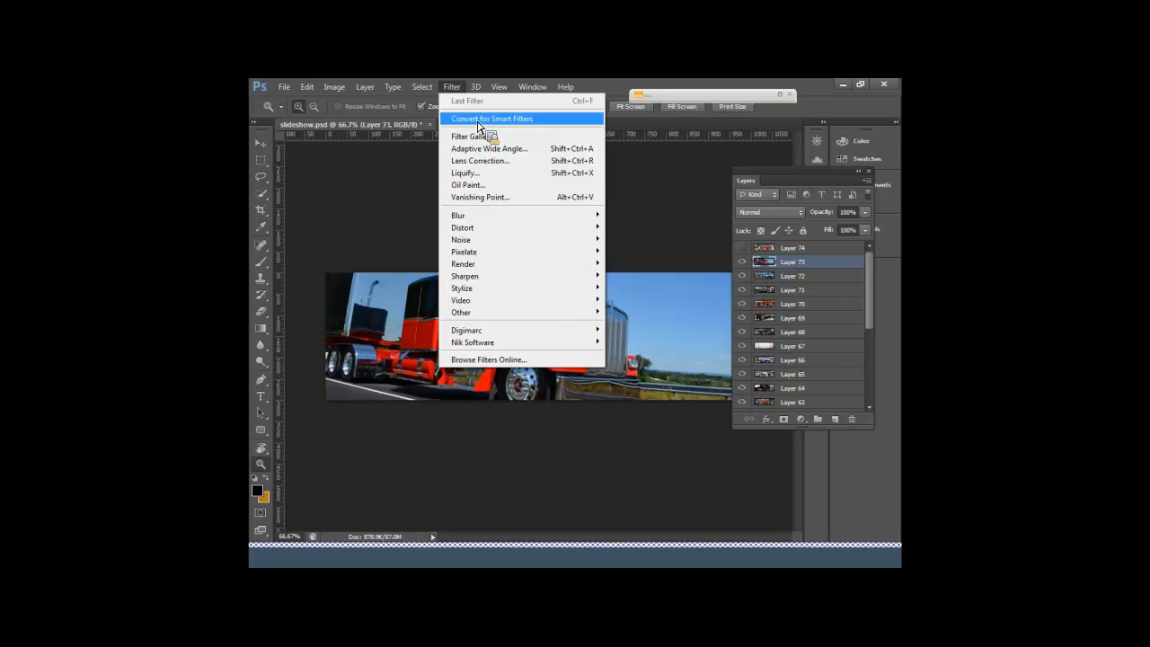
{"action": "left_click", "coordinate": [480, 120]}
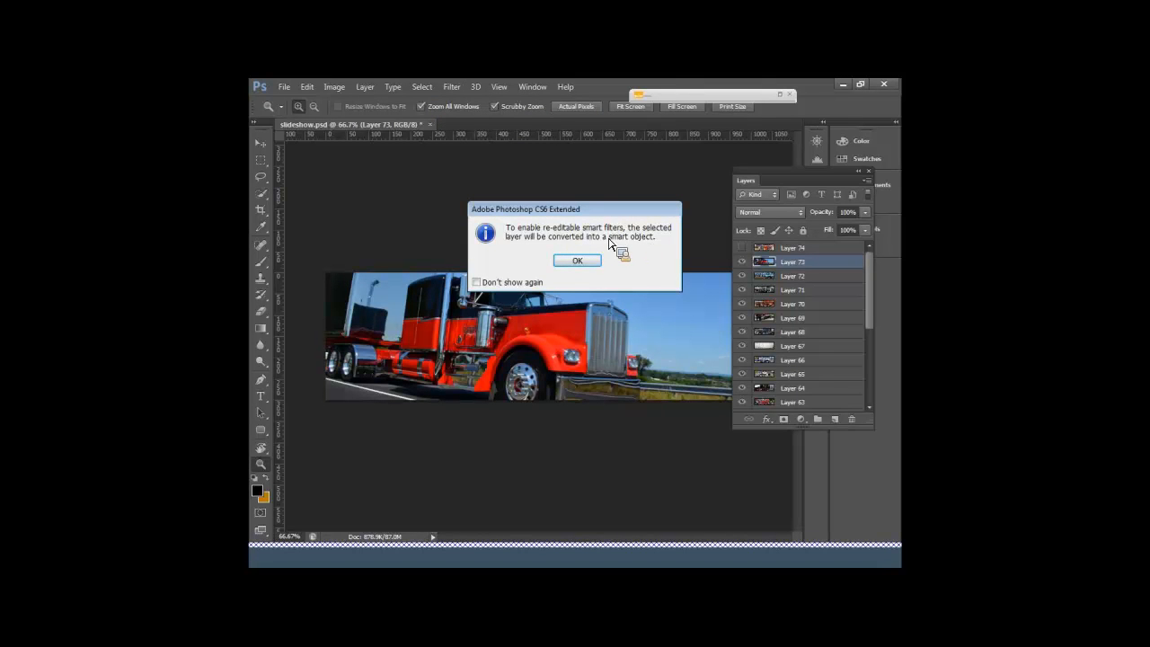
{"action": "left_click", "coordinate": [577, 262]}
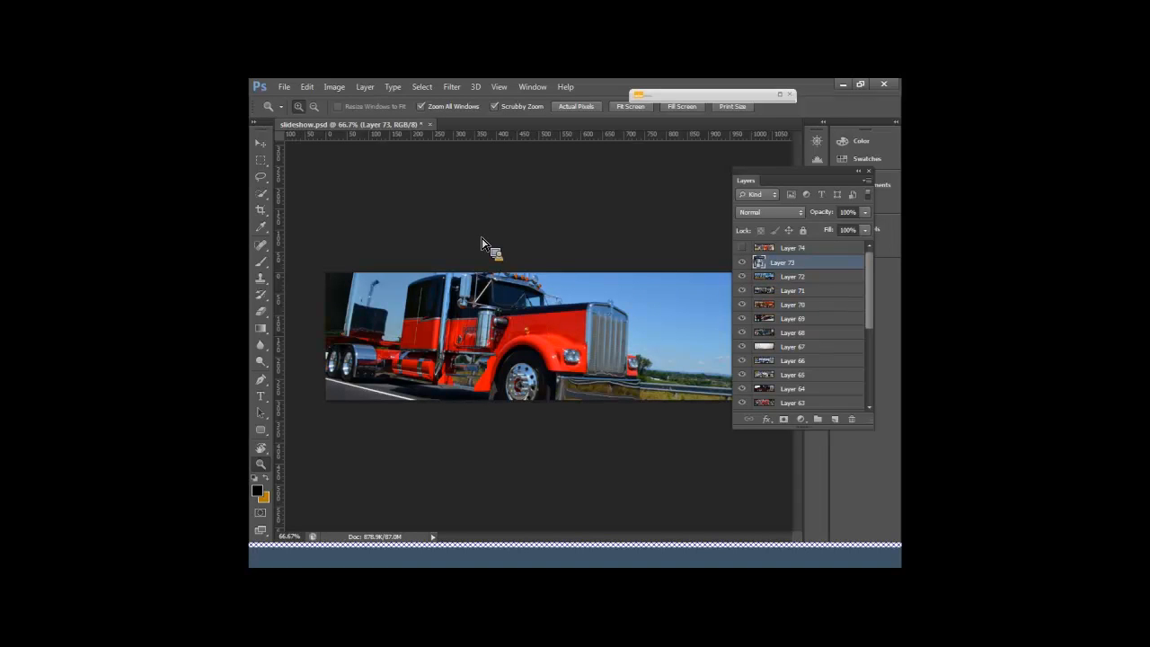
Step: Apply a Twirl distortion with an angle of 150° to Layer 73 as a smart filter
{"action": "left_click", "coordinate": [451, 87]}
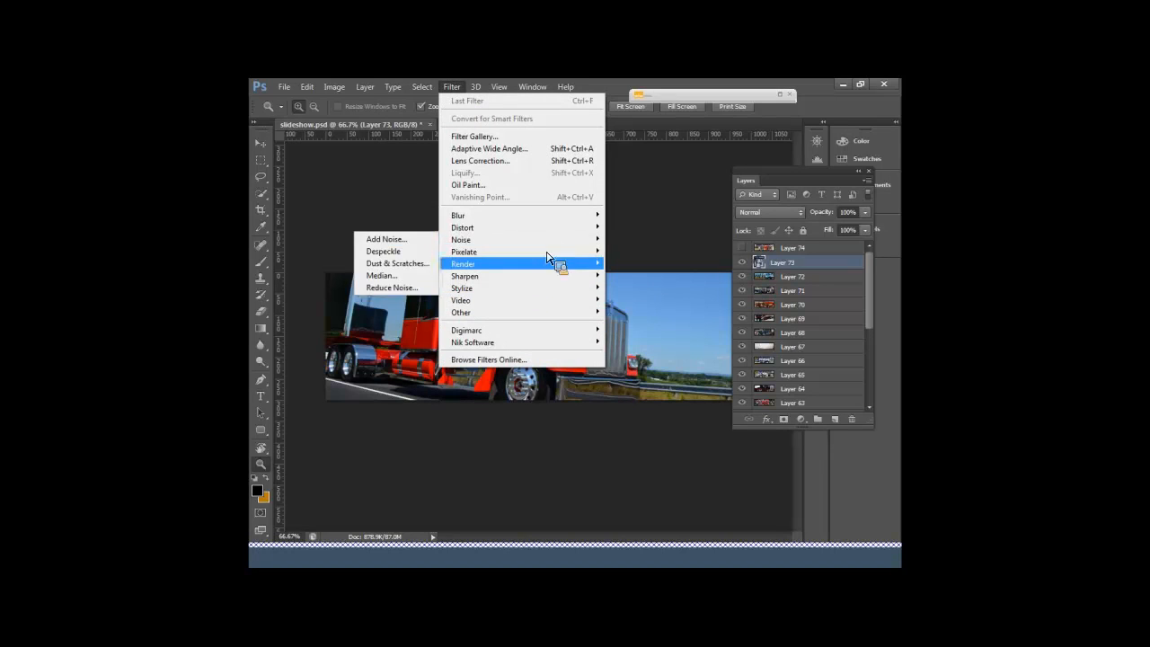
{"action": "mouse_move", "coordinate": [542, 266]}
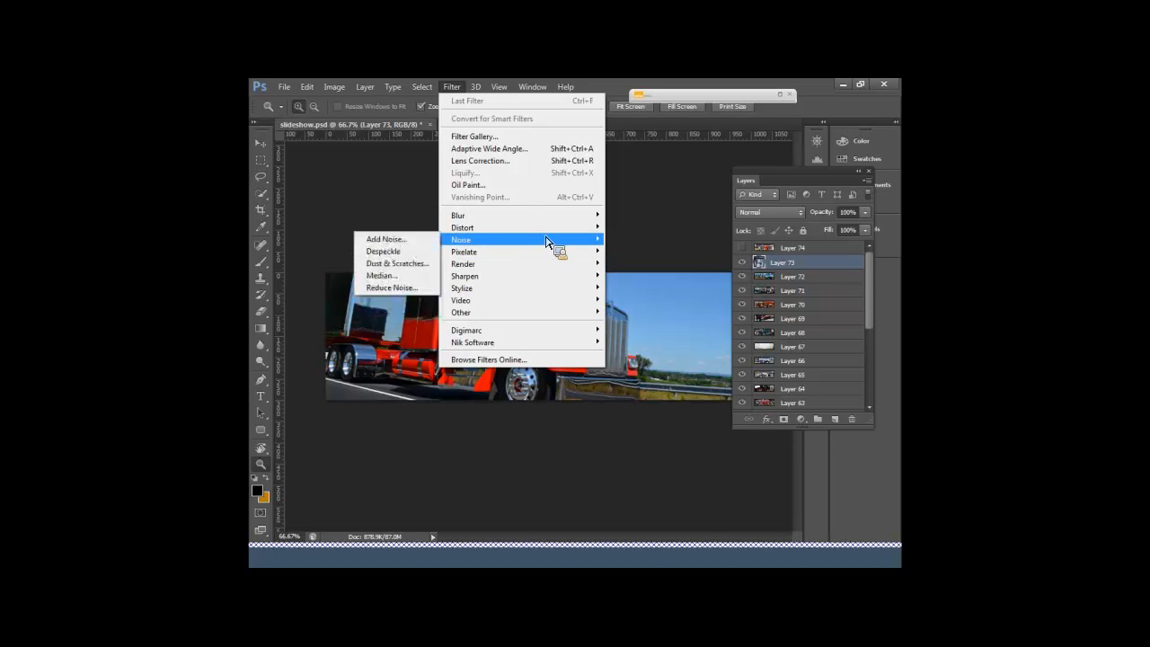
{"action": "mouse_move", "coordinate": [546, 233]}
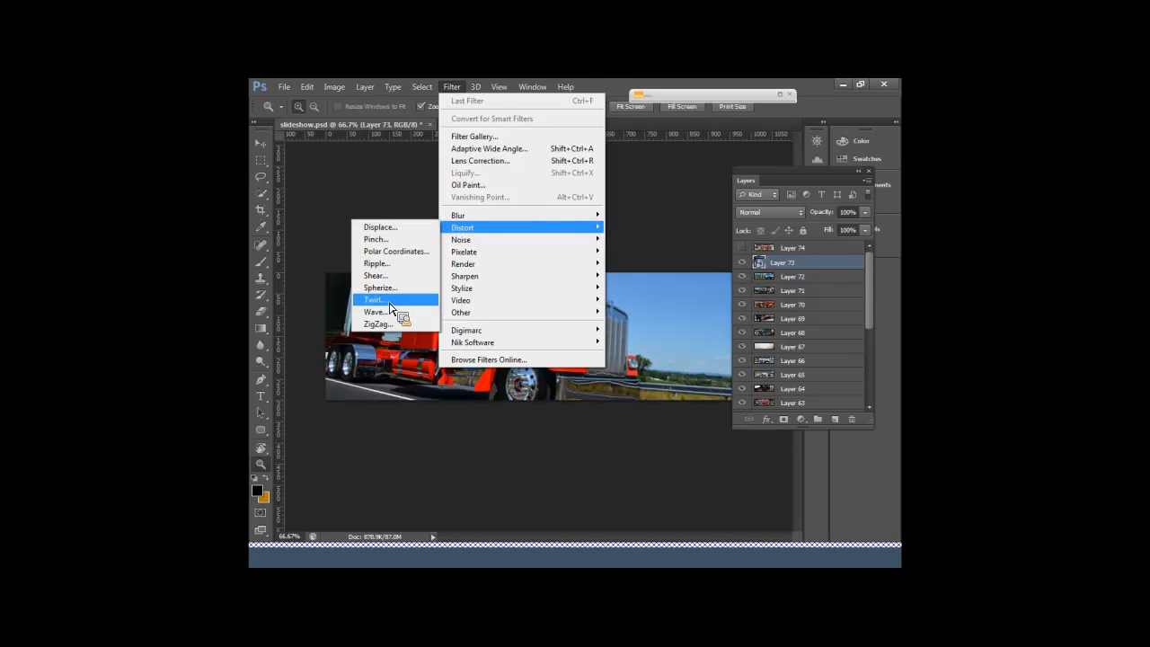
{"action": "left_click", "coordinate": [390, 301]}
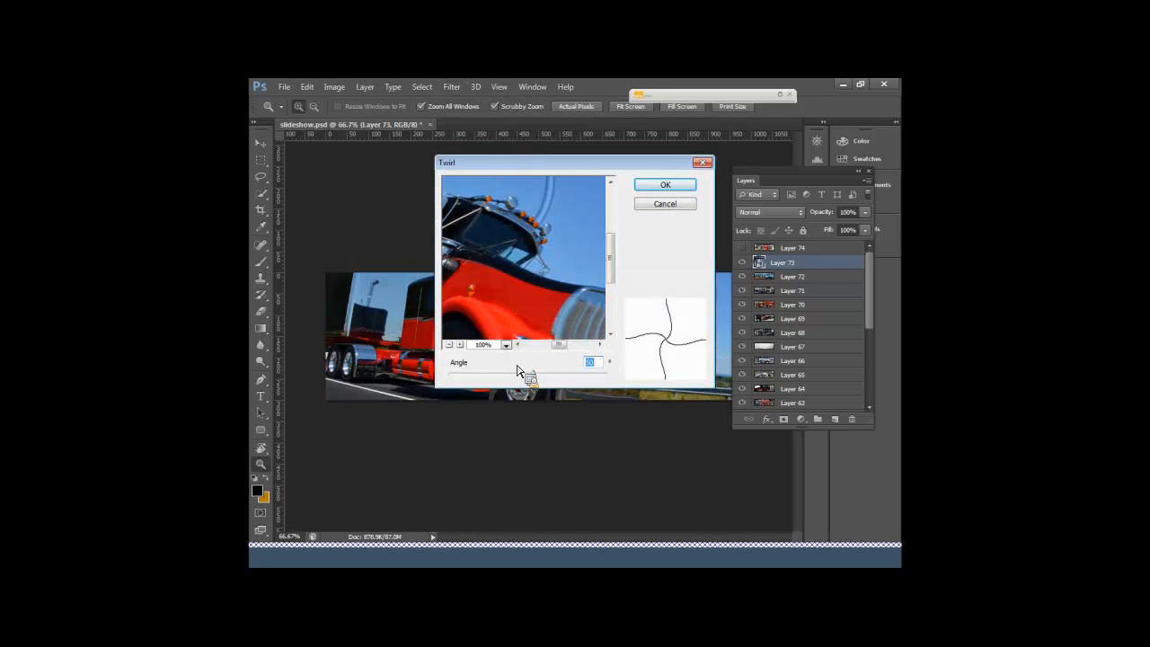
{"action": "left_click", "coordinate": [449, 345]}
{"action": "left_click_drag", "start_coordinate": [534, 374], "coordinate": [547, 379]}
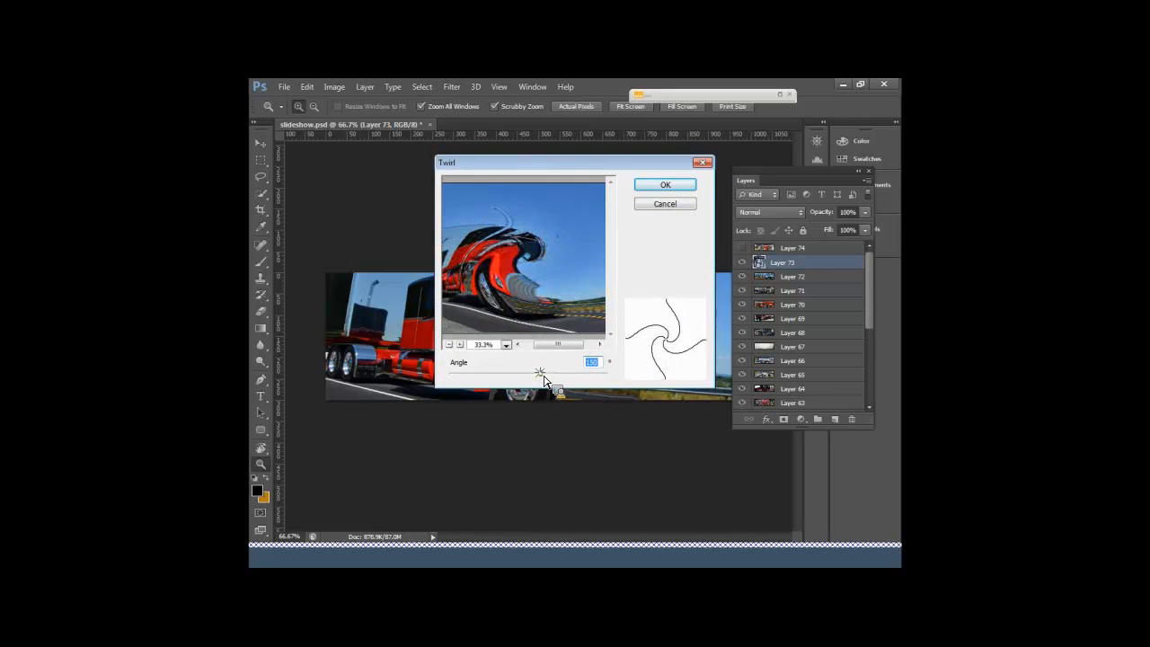
{"action": "left_click", "coordinate": [663, 186]}
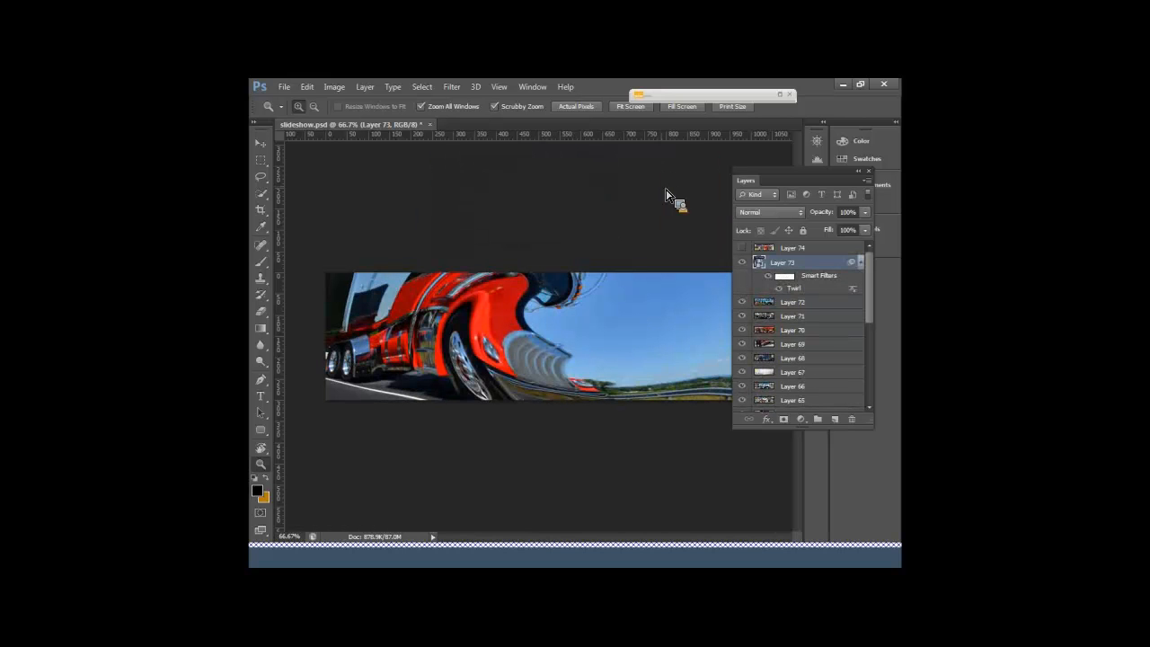
Step: Try a regular 150° Twirl on Layer 72 with Layer 73 hidden, undo it and show Layer 73 again
{"action": "left_click_drag", "start_coordinate": [832, 295], "coordinate": [801, 295]}
{"action": "left_click_drag", "start_coordinate": [800, 302], "coordinate": [753, 267]}
{"action": "left_click", "coordinate": [743, 263]}
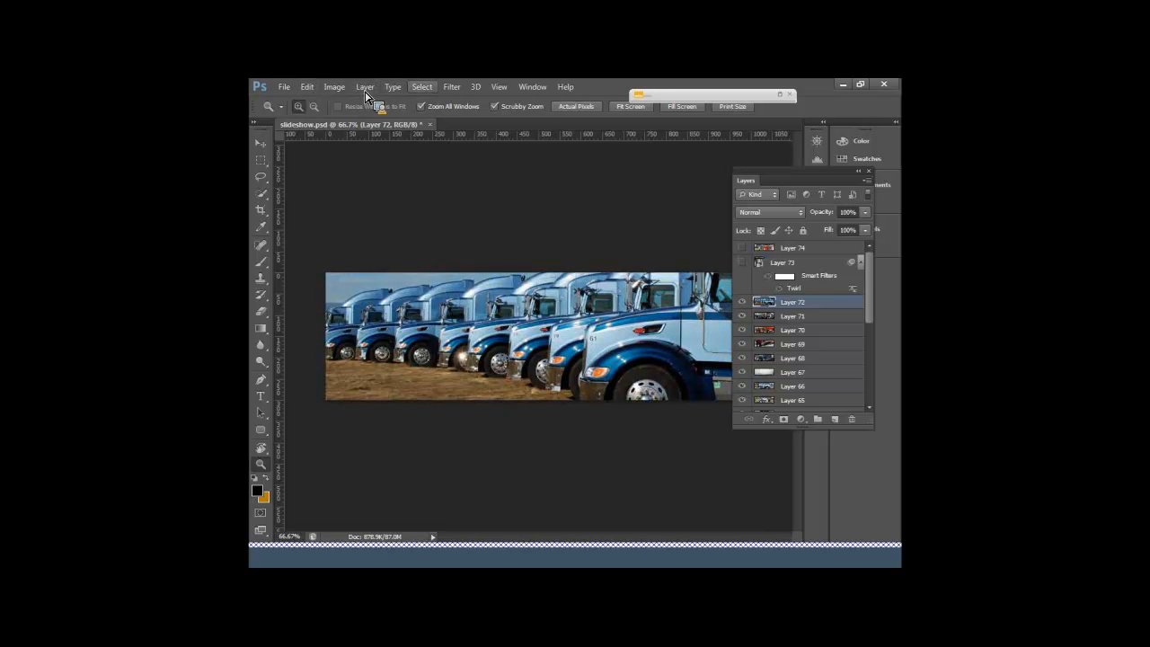
{"action": "left_click", "coordinate": [463, 89]}
{"action": "mouse_move", "coordinate": [504, 232]}
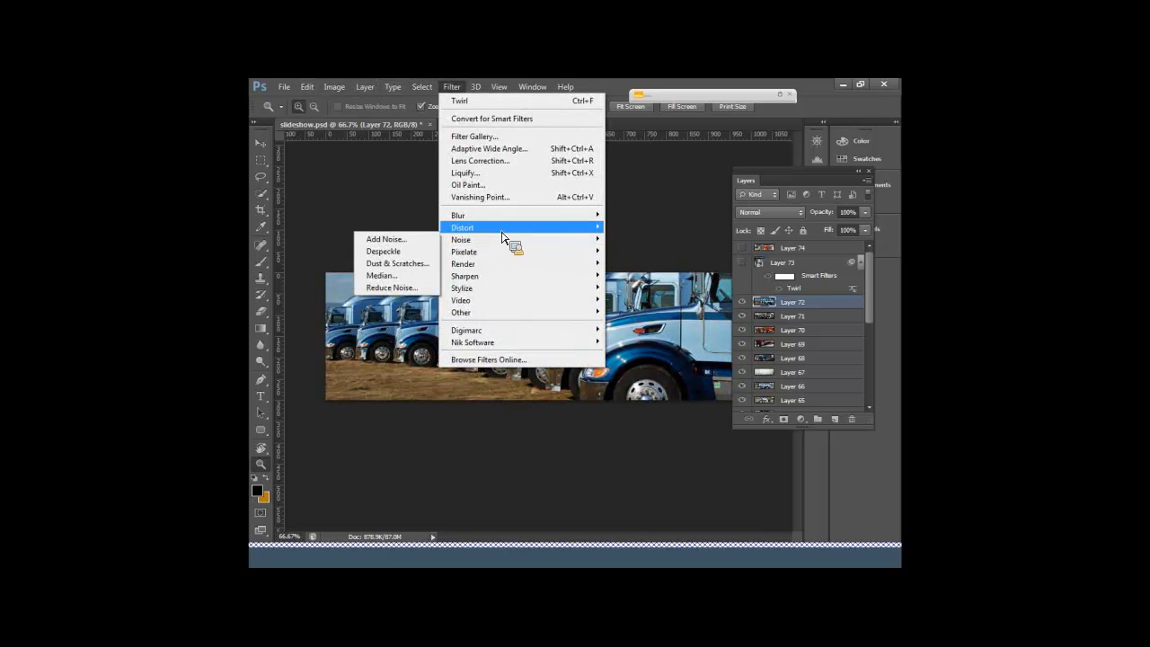
{"action": "left_click", "coordinate": [415, 300]}
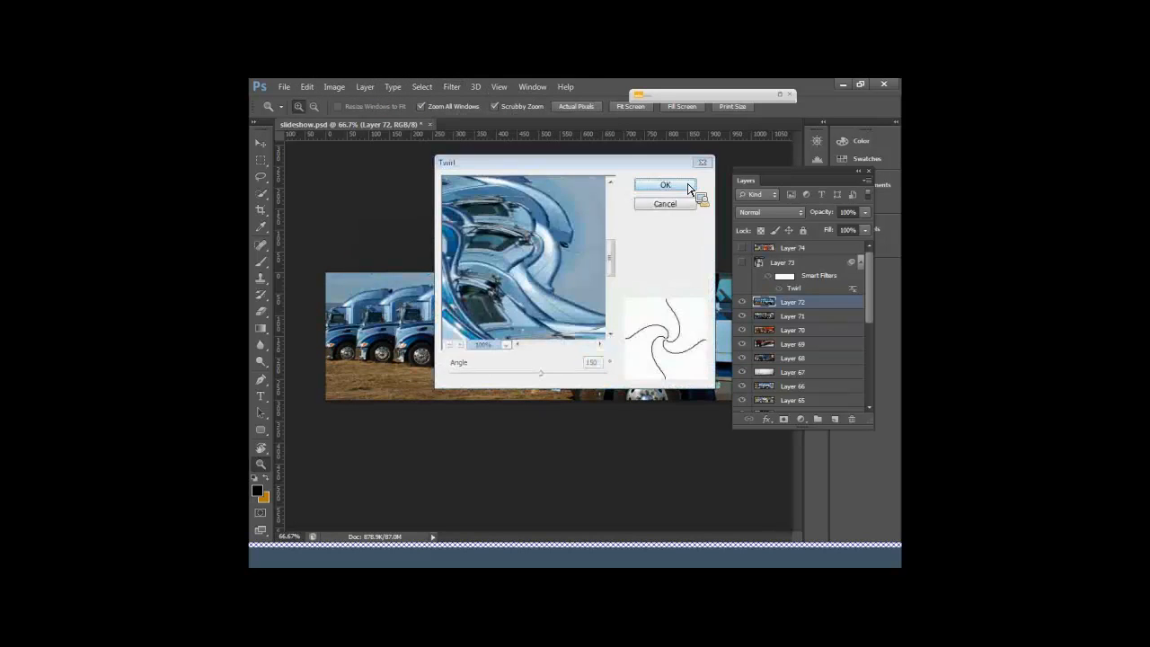
{"action": "left_click", "coordinate": [666, 186]}
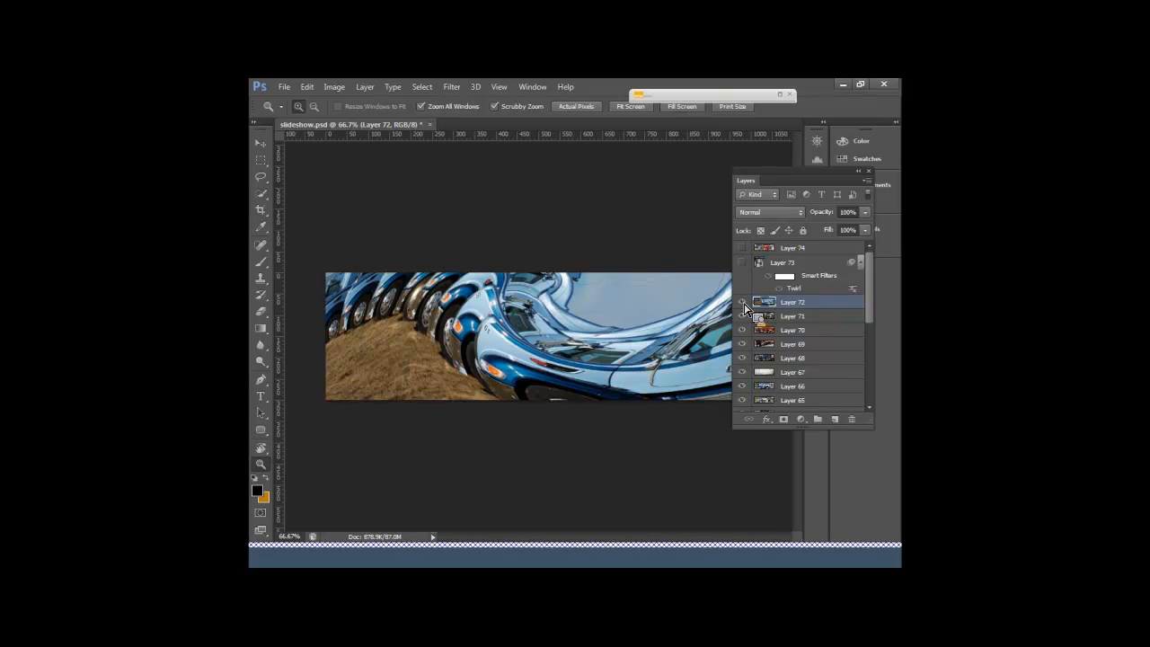
{"action": "left_click", "coordinate": [743, 303]}
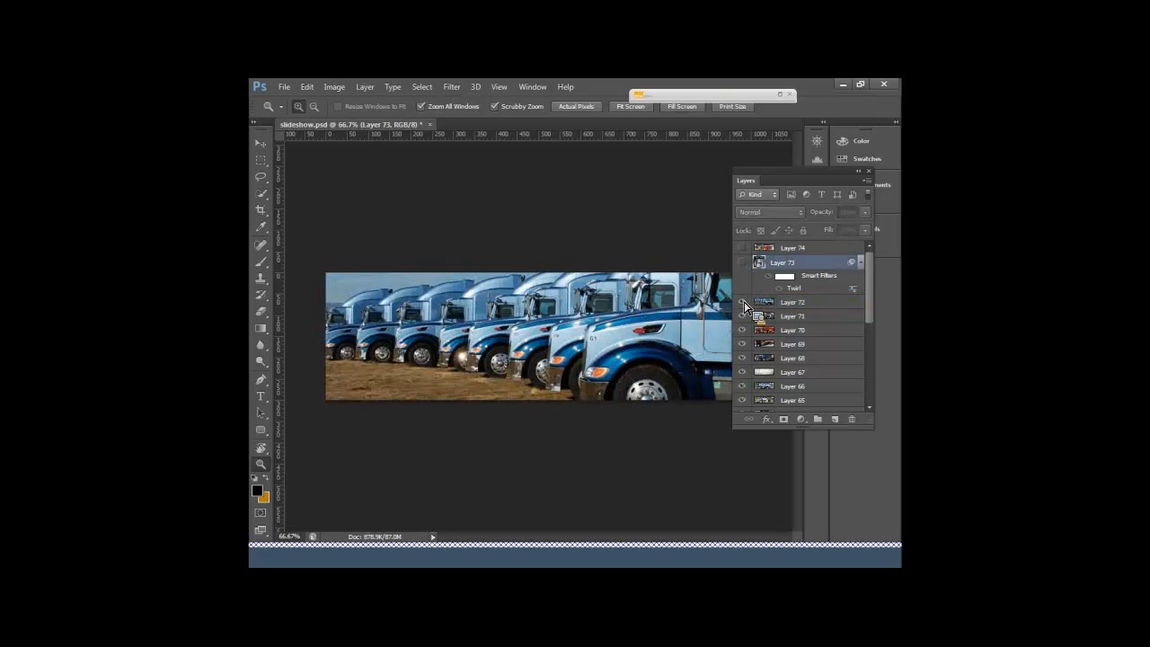
{"action": "left_click", "coordinate": [742, 263]}
Step: Edit the Twirl smart filter on Layer 73 and set its angle to about -540°
{"action": "left_click_drag", "start_coordinate": [746, 267], "coordinate": [800, 295]}
{"action": "double_click", "coordinate": [799, 290]}
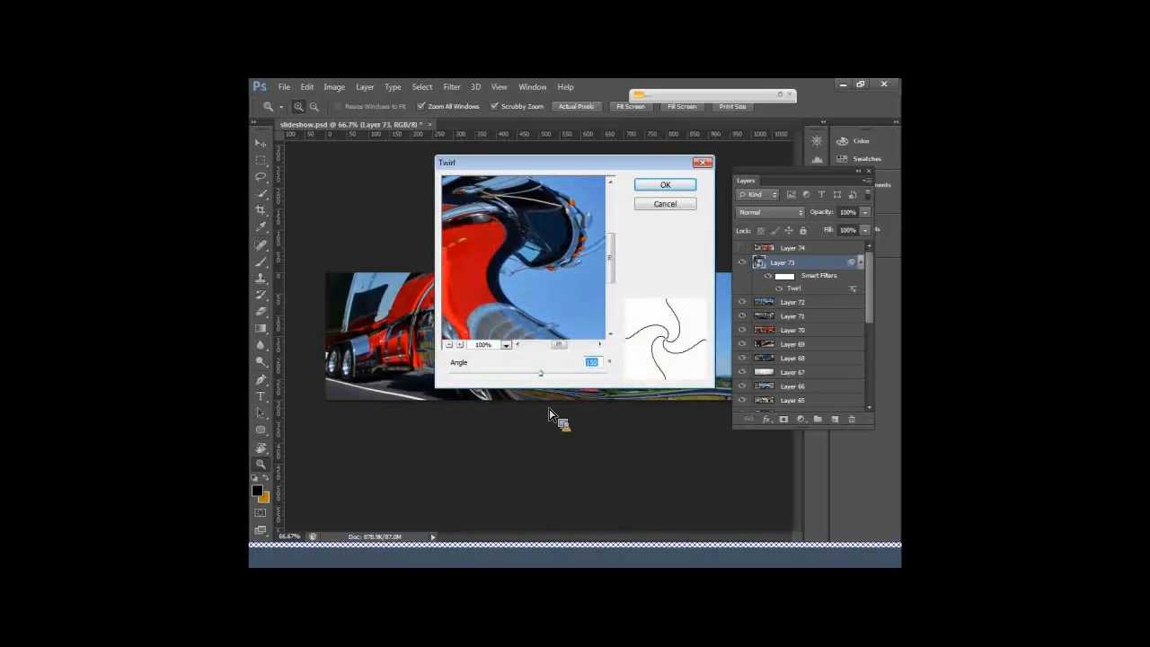
{"action": "left_click_drag", "start_coordinate": [544, 377], "coordinate": [488, 377]}
{"action": "left_click", "coordinate": [680, 191]}
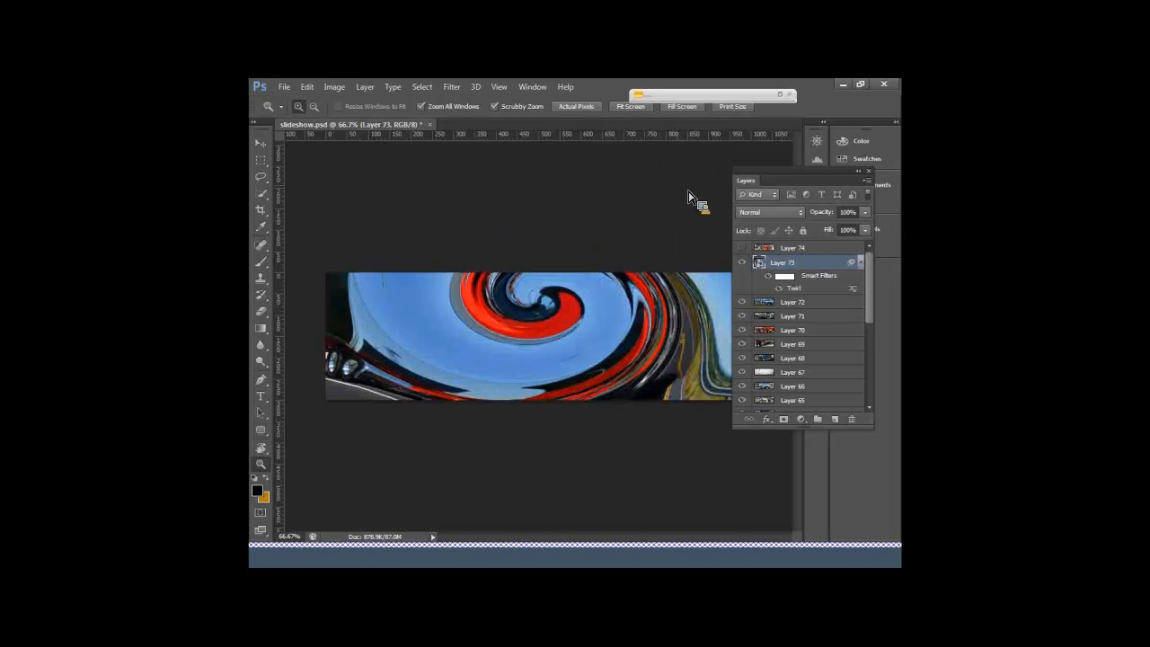
Step: Reopen Layer 73's Twirl smart filter and change its angle to about 330°
{"action": "double_click", "coordinate": [803, 290]}
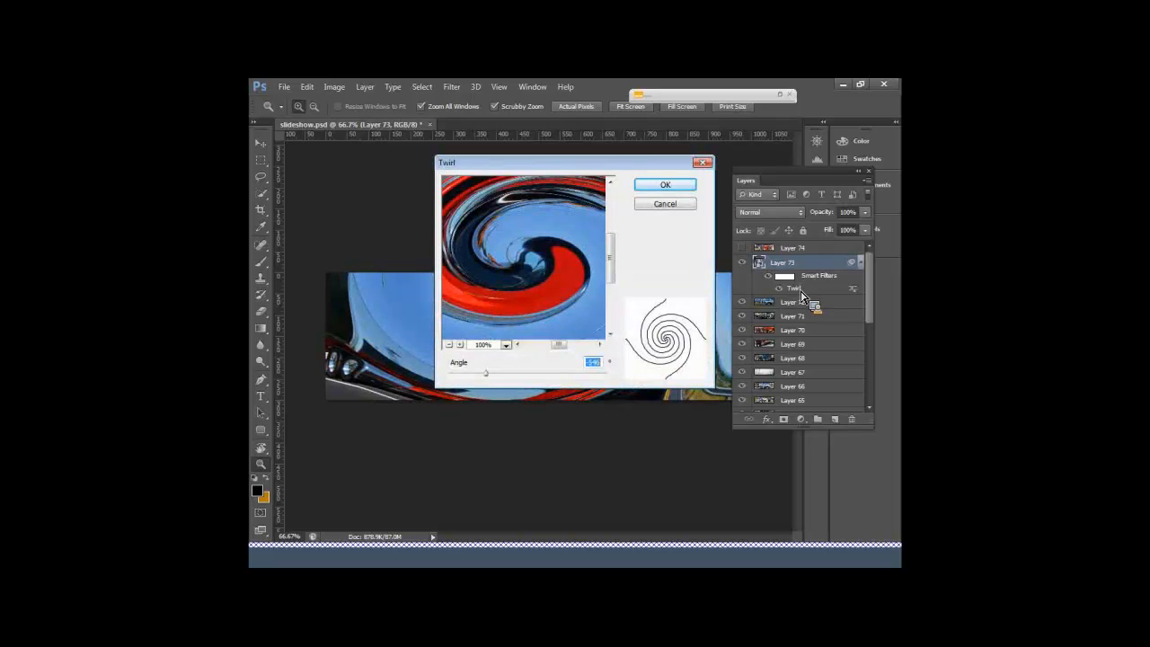
{"action": "left_click_drag", "start_coordinate": [491, 379], "coordinate": [549, 379]}
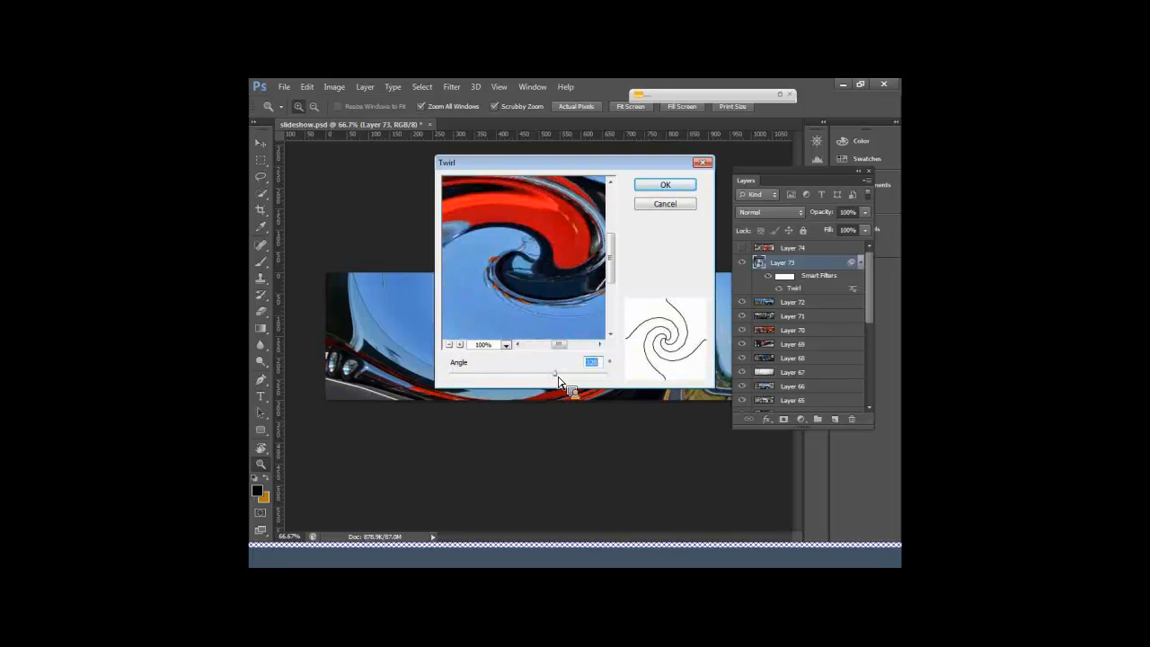
{"action": "left_click", "coordinate": [669, 191]}
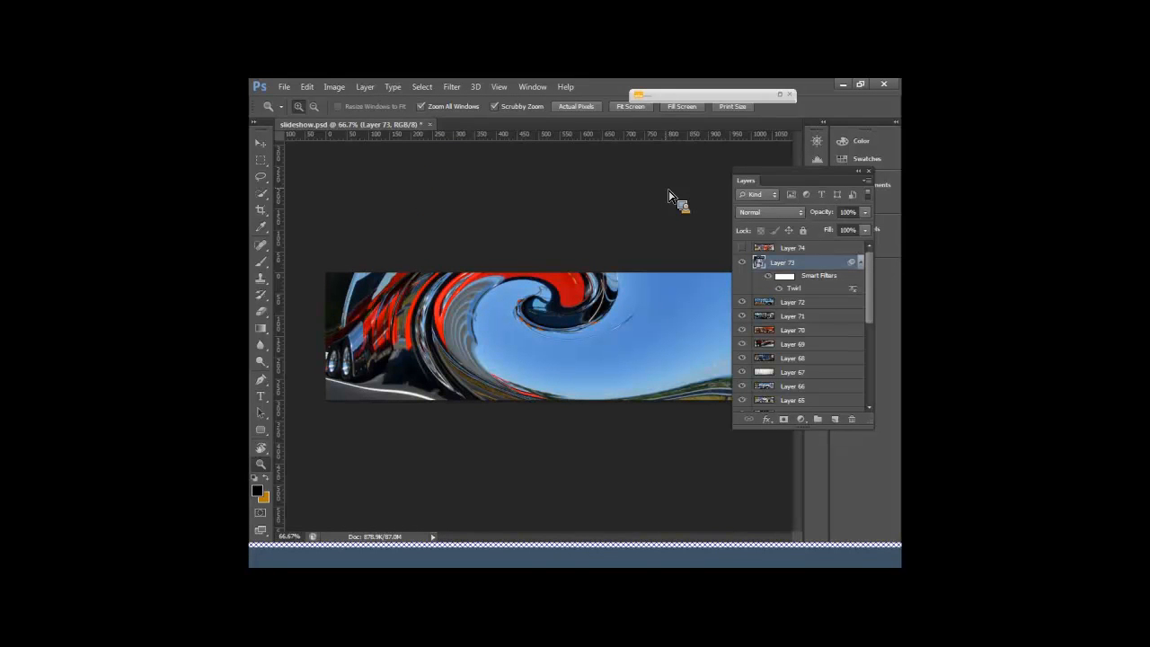
Step: Add a strong Gaussian Blur to Layer 73 as a second smart filter
{"action": "left_click_drag", "start_coordinate": [761, 288], "coordinate": [791, 302]}
{"action": "left_click", "coordinate": [451, 86]}
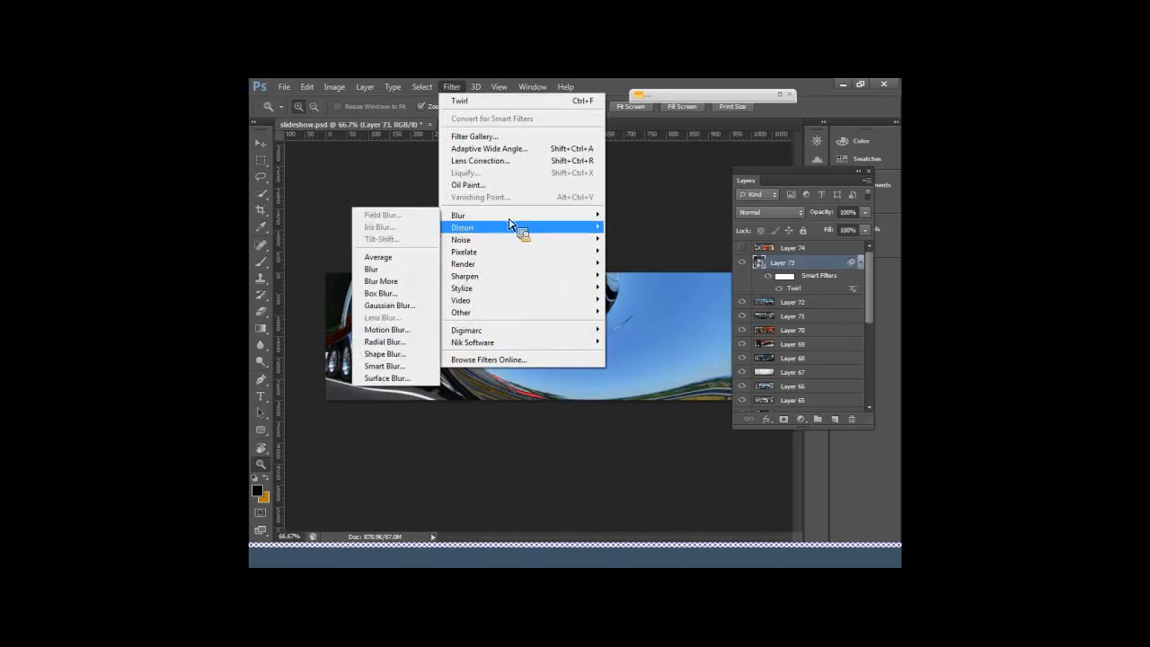
{"action": "left_click", "coordinate": [389, 306]}
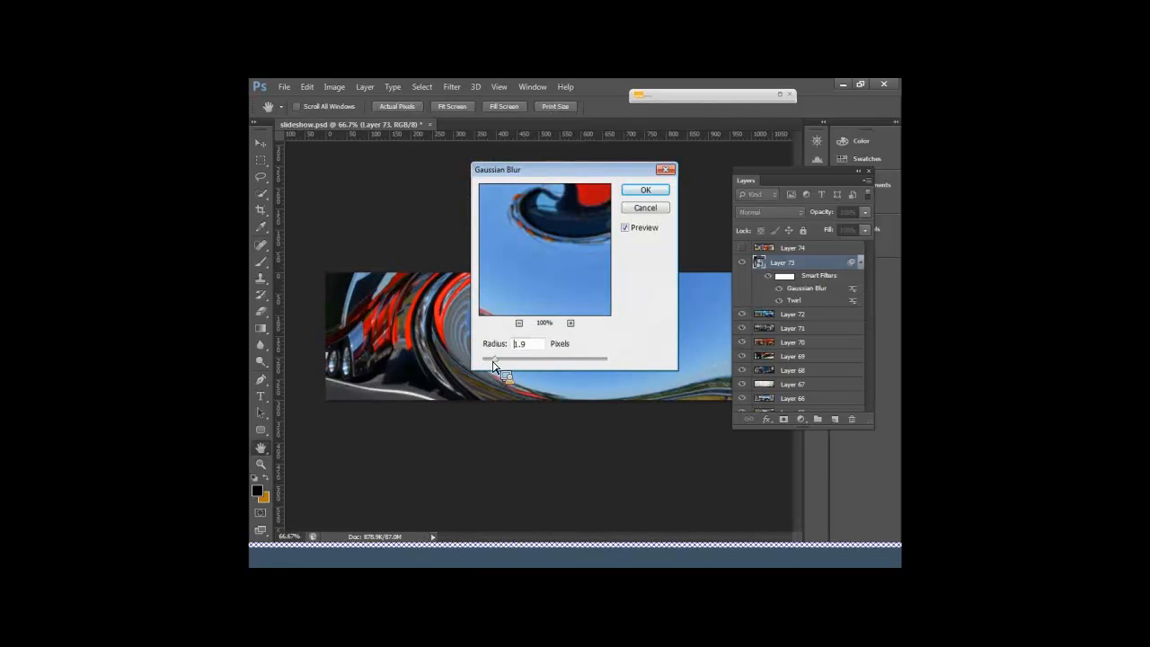
{"action": "left_click_drag", "start_coordinate": [492, 365], "coordinate": [540, 364]}
{"action": "left_click", "coordinate": [646, 190]}
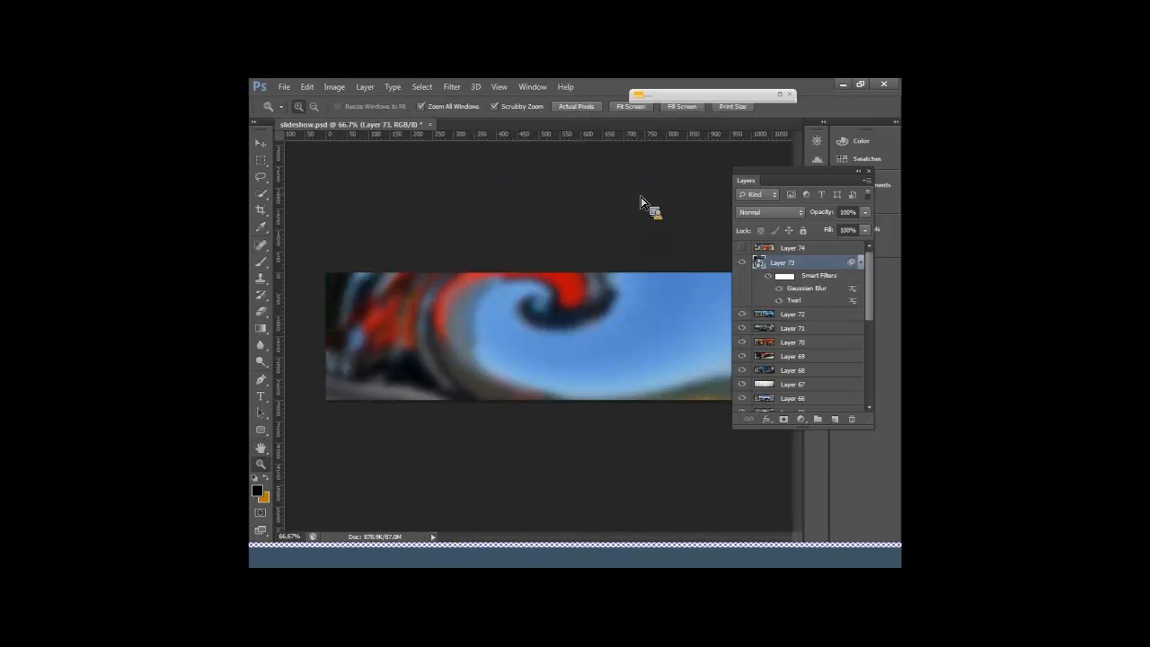
Step: Set the Gaussian Blur smart filter's radius to 2.3 pixels and move the filter below Twirl
{"action": "double_click", "coordinate": [806, 290]}
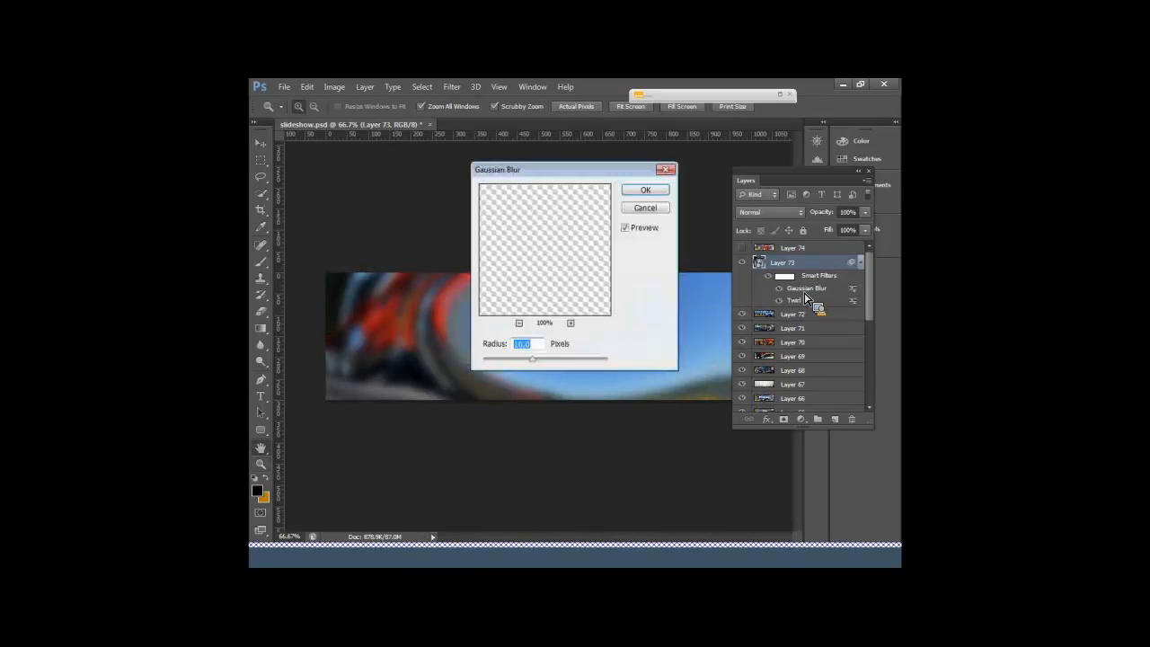
{"action": "left_click_drag", "start_coordinate": [532, 360], "coordinate": [498, 359]}
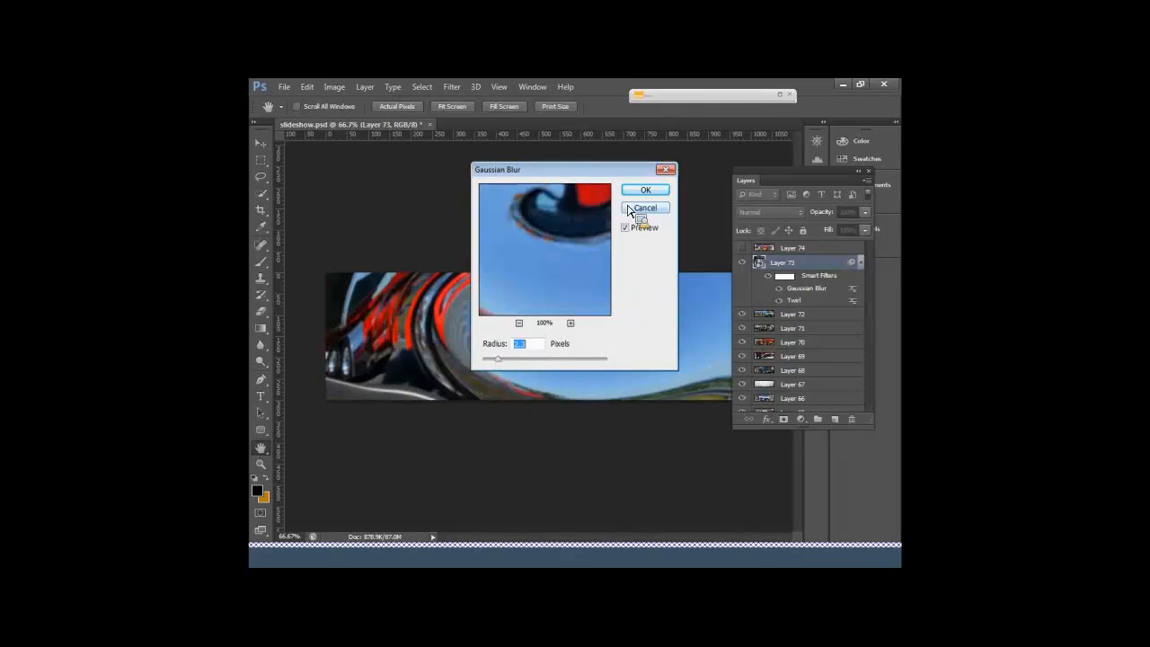
{"action": "left_click", "coordinate": [644, 190]}
{"action": "mouse_move", "coordinate": [806, 289]}
{"action": "left_mouse_down"}
{"action": "mouse_move", "coordinate": [800, 308]}
{"action": "mouse_move", "coordinate": [798, 292]}
{"action": "mouse_move", "coordinate": [834, 296]}
{"action": "mouse_move", "coordinate": [800, 295]}
{"action": "mouse_move", "coordinate": [814, 294]}
{"action": "left_mouse_up"}
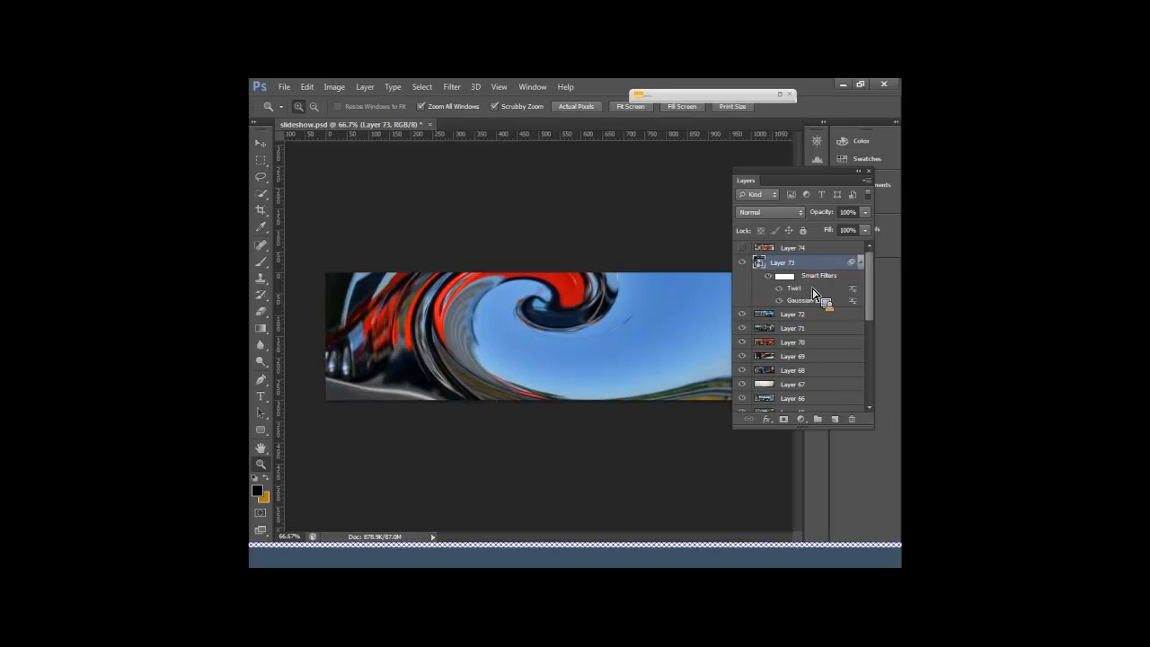
Step: Select the filter effects mask of Layer 73's smart filters
{"action": "left_click", "coordinate": [801, 419]}
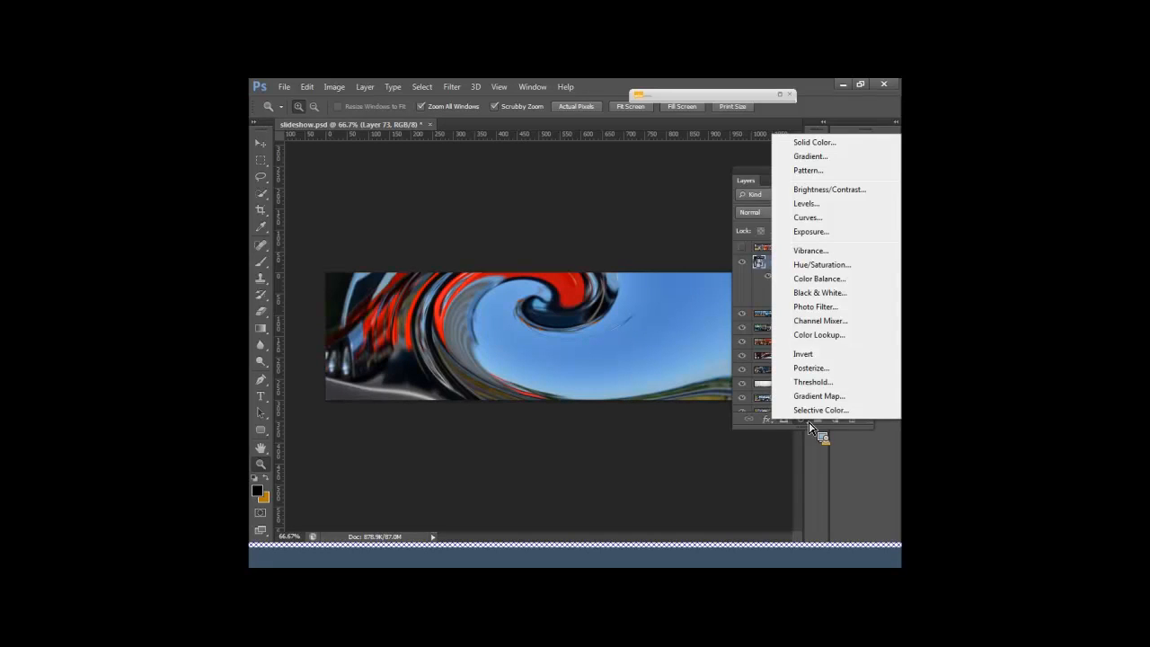
{"action": "left_click", "coordinate": [809, 427]}
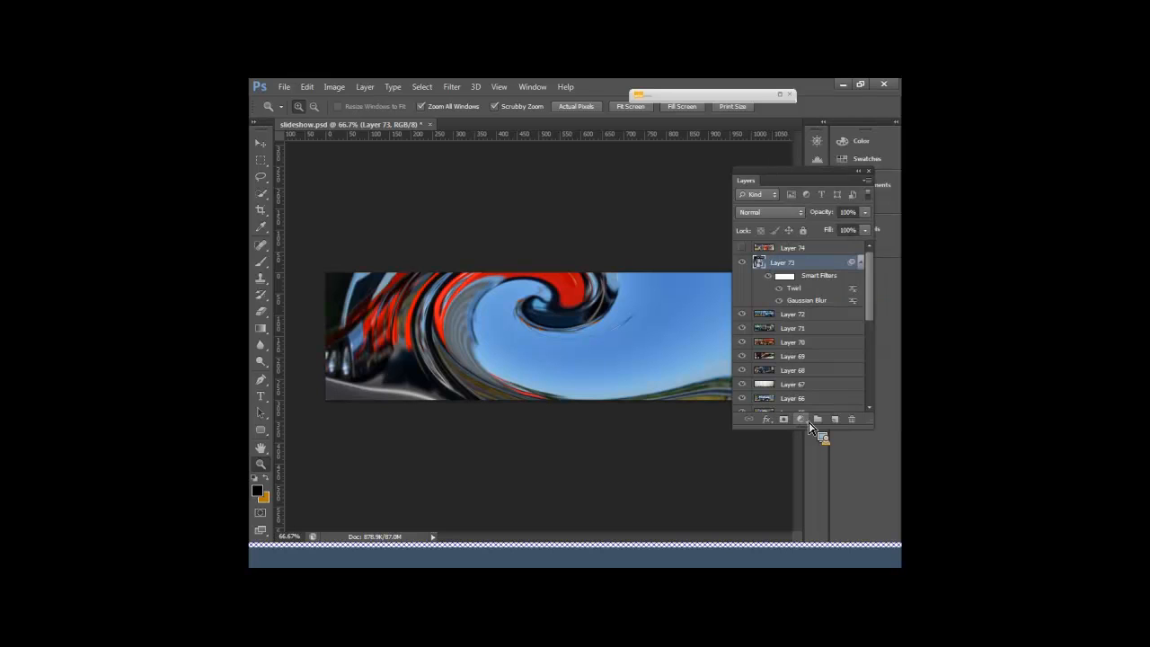
{"action": "left_click", "coordinate": [784, 281]}
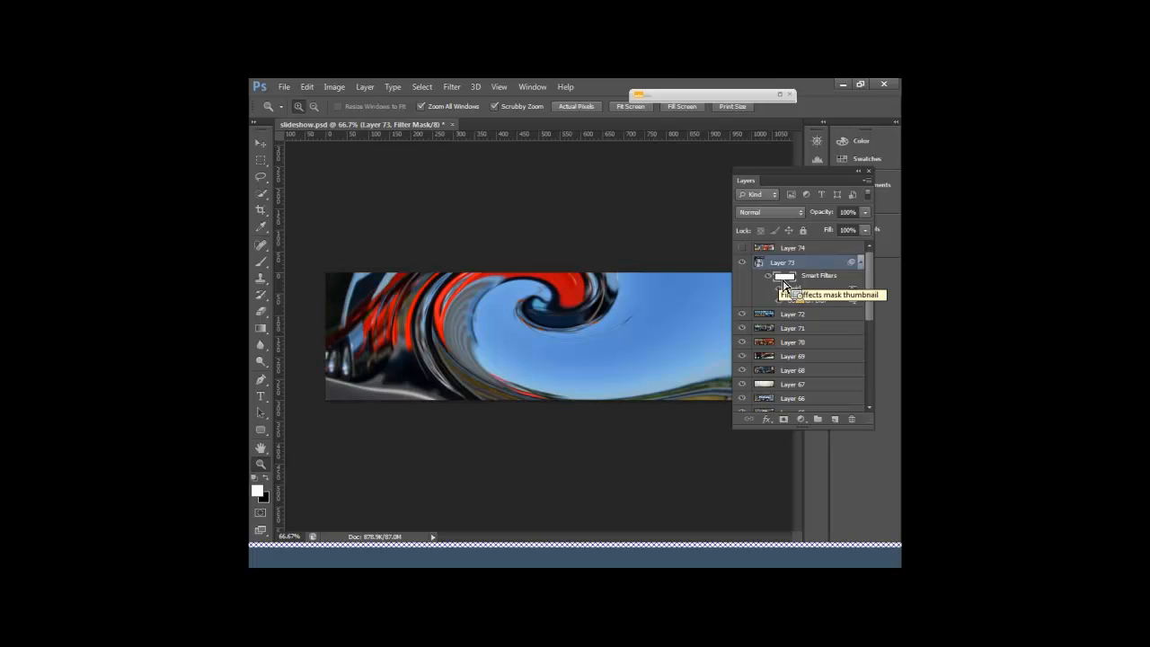
Step: Paint black over the truck's cab and front on Layer 73's filter mask with the Brush, enlarging the brush to 60
{"action": "key", "text": "b"}
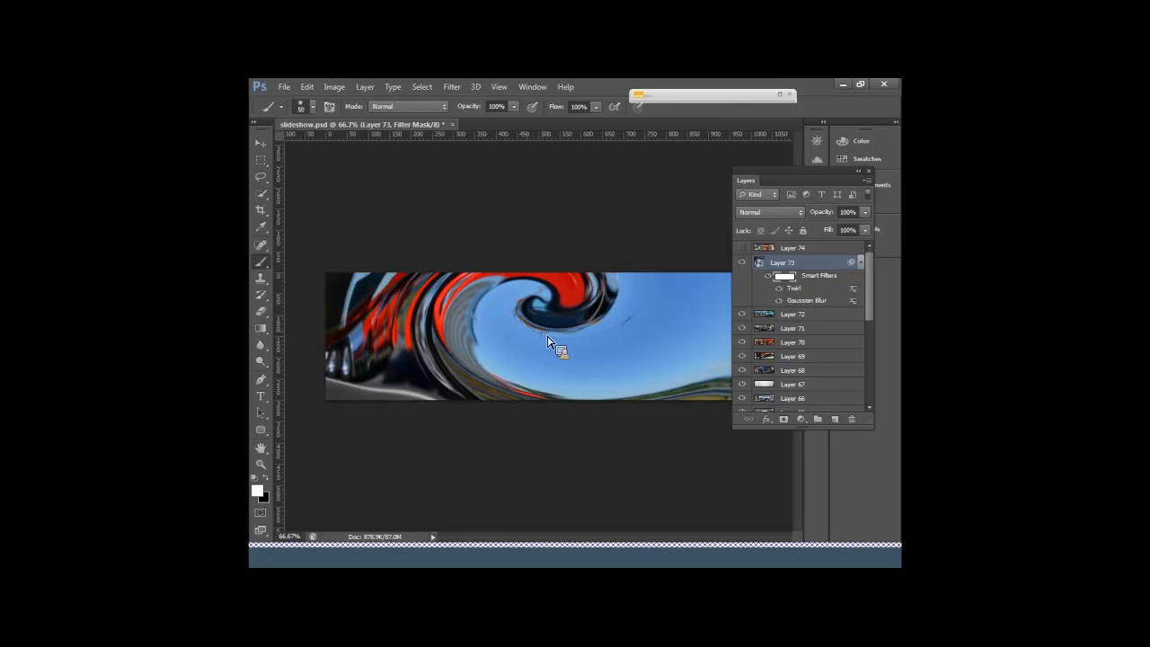
{"action": "left_click", "coordinate": [268, 485]}
{"action": "mouse_move", "coordinate": [521, 319]}
{"action": "left_mouse_down"}
{"action": "mouse_move", "coordinate": [544, 337]}
{"action": "mouse_move", "coordinate": [477, 324]}
{"action": "mouse_move", "coordinate": [501, 325]}
{"action": "left_mouse_up"}
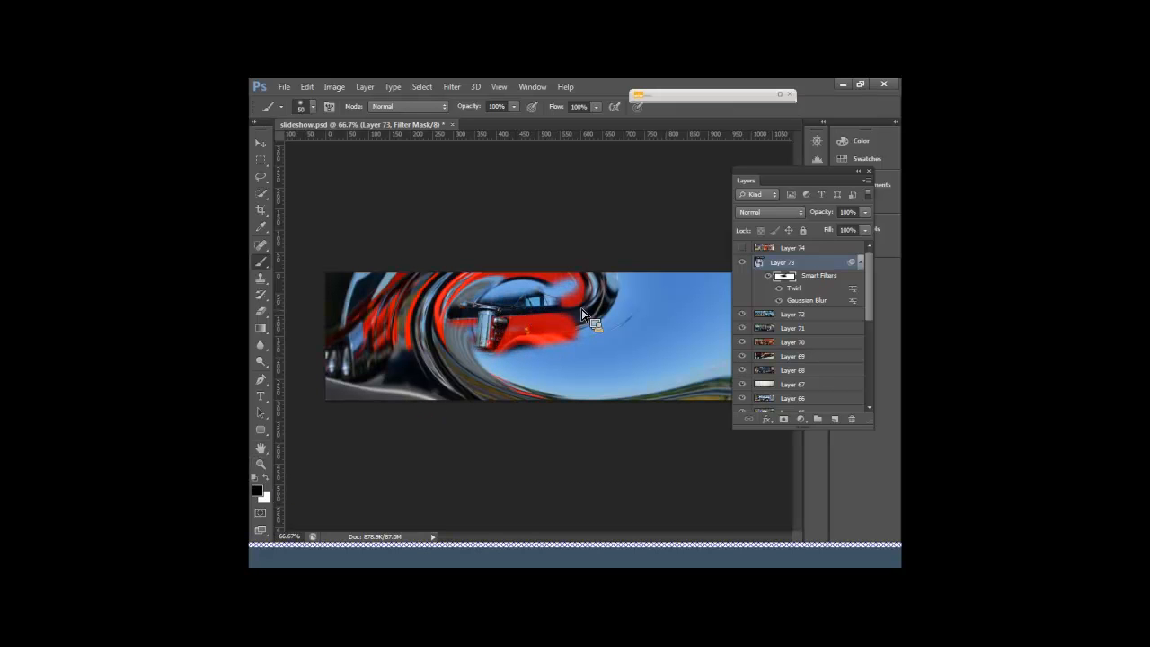
{"action": "mouse_move", "coordinate": [782, 288]}
{"action": "left_mouse_down"}
{"action": "mouse_move", "coordinate": [511, 320]}
{"action": "mouse_move", "coordinate": [512, 358]}
{"action": "mouse_move", "coordinate": [515, 322]}
{"action": "mouse_move", "coordinate": [497, 311]}
{"action": "mouse_move", "coordinate": [588, 321]}
{"action": "mouse_move", "coordinate": [576, 337]}
{"action": "mouse_move", "coordinate": [521, 332]}
{"action": "mouse_move", "coordinate": [555, 363]}
{"action": "mouse_move", "coordinate": [586, 351]}
{"action": "mouse_move", "coordinate": [610, 319]}
{"action": "mouse_move", "coordinate": [595, 365]}
{"action": "mouse_move", "coordinate": [559, 375]}
{"action": "mouse_move", "coordinate": [479, 361]}
{"action": "mouse_move", "coordinate": [476, 330]}
{"action": "mouse_move", "coordinate": [553, 325]}
{"action": "mouse_move", "coordinate": [603, 390]}
{"action": "mouse_move", "coordinate": [622, 373]}
{"action": "mouse_move", "coordinate": [607, 327]}
{"action": "mouse_move", "coordinate": [578, 395]}
{"action": "mouse_move", "coordinate": [475, 368]}
{"action": "mouse_move", "coordinate": [461, 337]}
{"action": "mouse_move", "coordinate": [482, 313]}
{"action": "mouse_move", "coordinate": [570, 332]}
{"action": "mouse_move", "coordinate": [533, 321]}
{"action": "left_mouse_up"}
{"action": "key", "text": "bracketright"}
{"action": "key", "text": "bracketright"}
{"action": "key", "text": "bracketright"}
{"action": "key", "text": "bracketright"}
Step: Paint white on the filter mask above the truck's cab and hood to restore the smart filters there
{"action": "key", "text": "x"}
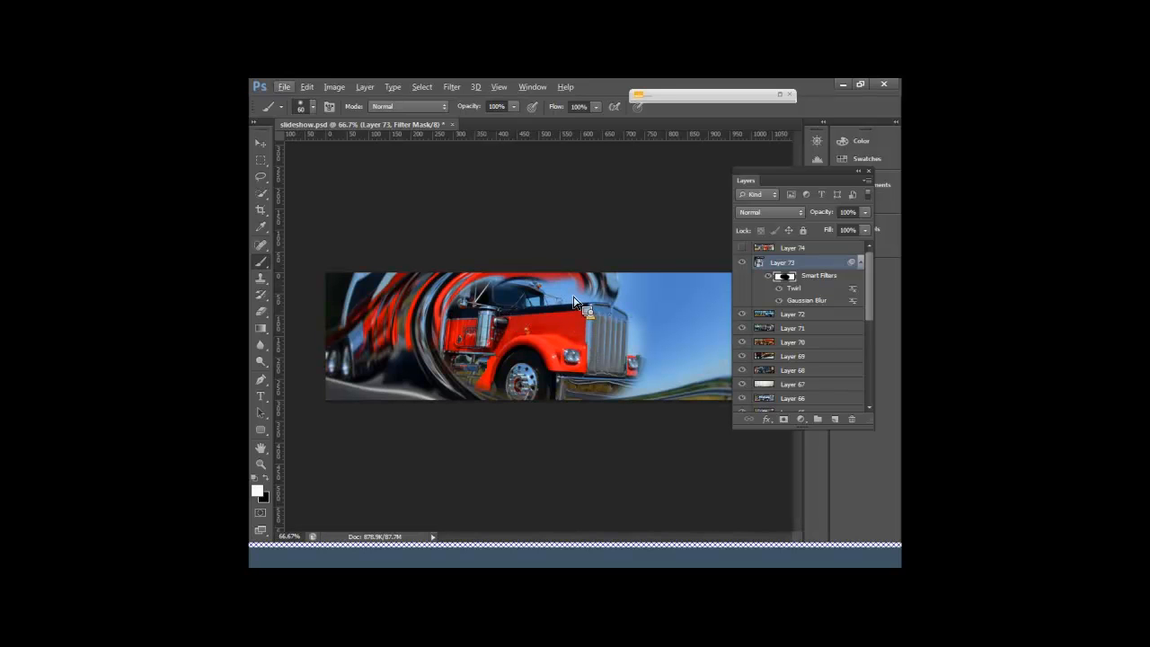
{"action": "left_click_drag", "start_coordinate": [593, 310], "coordinate": [550, 291]}
{"action": "left_click_drag", "start_coordinate": [747, 184], "coordinate": [755, 160]}
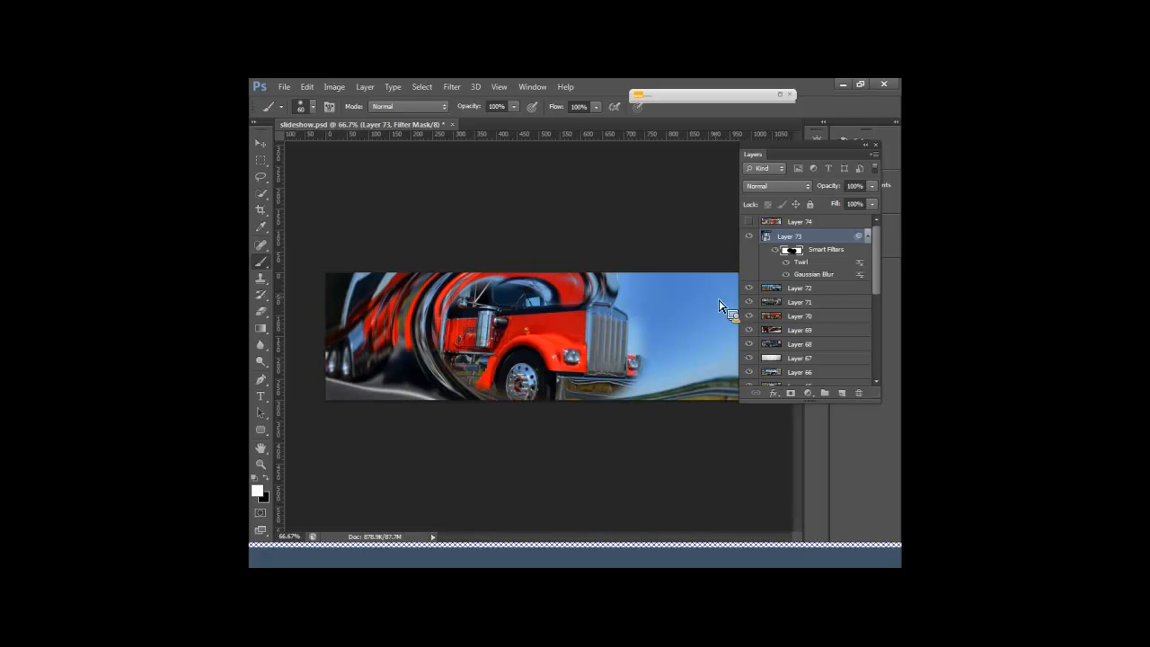
Step: Create a new 200 × 200 pixel RGB document at 72 pixels/inch with a white background
{"action": "key", "text": "ctrl+n"}
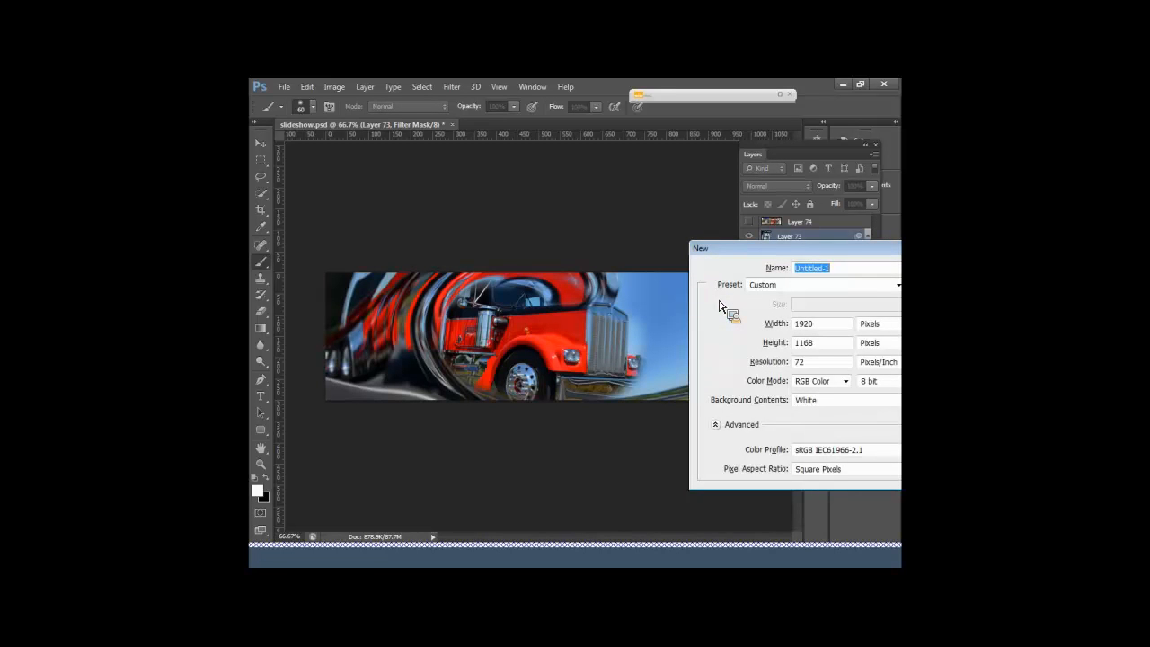
{"action": "left_click_drag", "start_coordinate": [823, 250], "coordinate": [586, 236]}
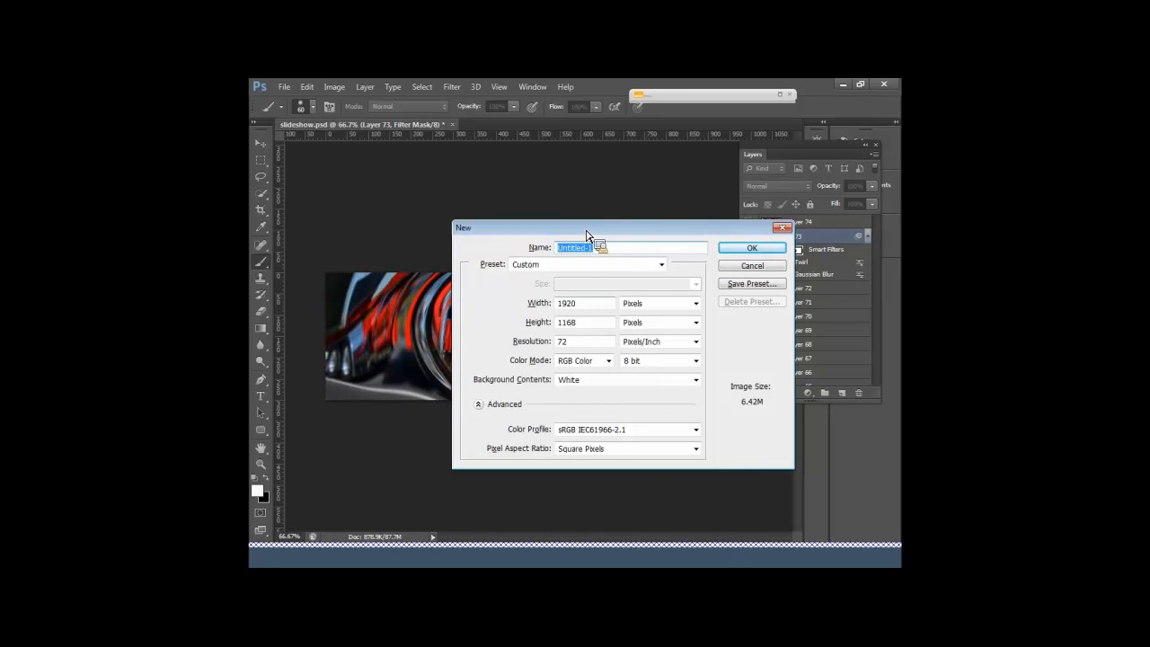
{"action": "double_click", "coordinate": [580, 308]}
{"action": "type", "text": "200"}
{"action": "key", "text": "Tab"}
{"action": "key", "text": "Tab"}
{"action": "type", "text": "200"}
{"action": "key", "text": "Tab"}
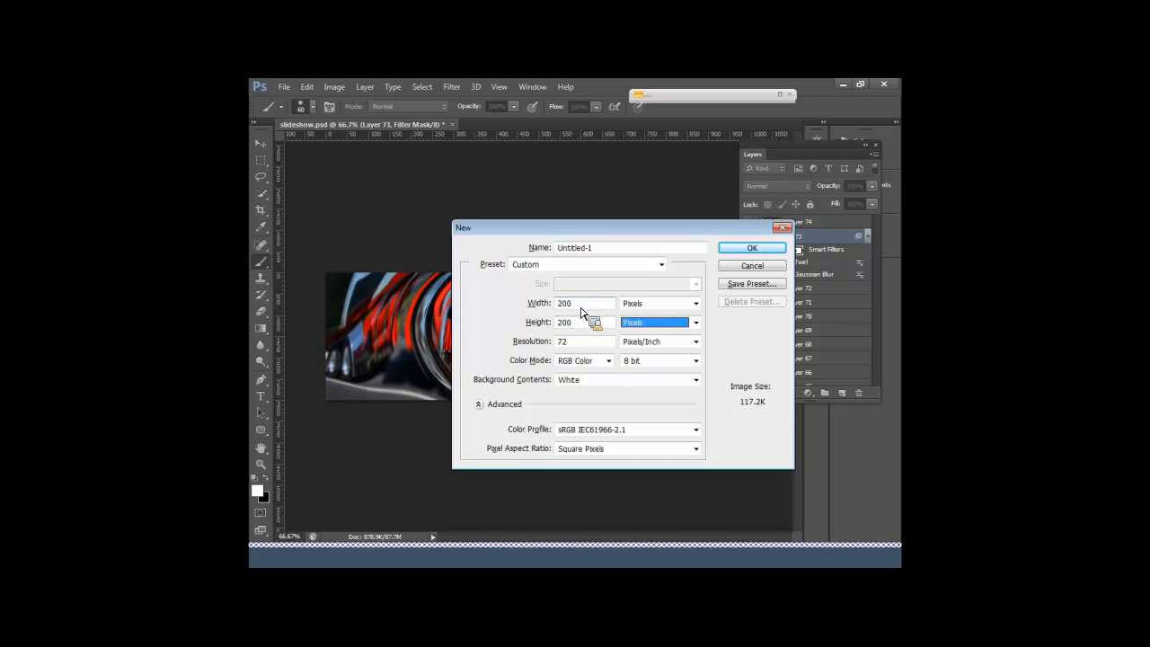
{"action": "left_click", "coordinate": [768, 249]}
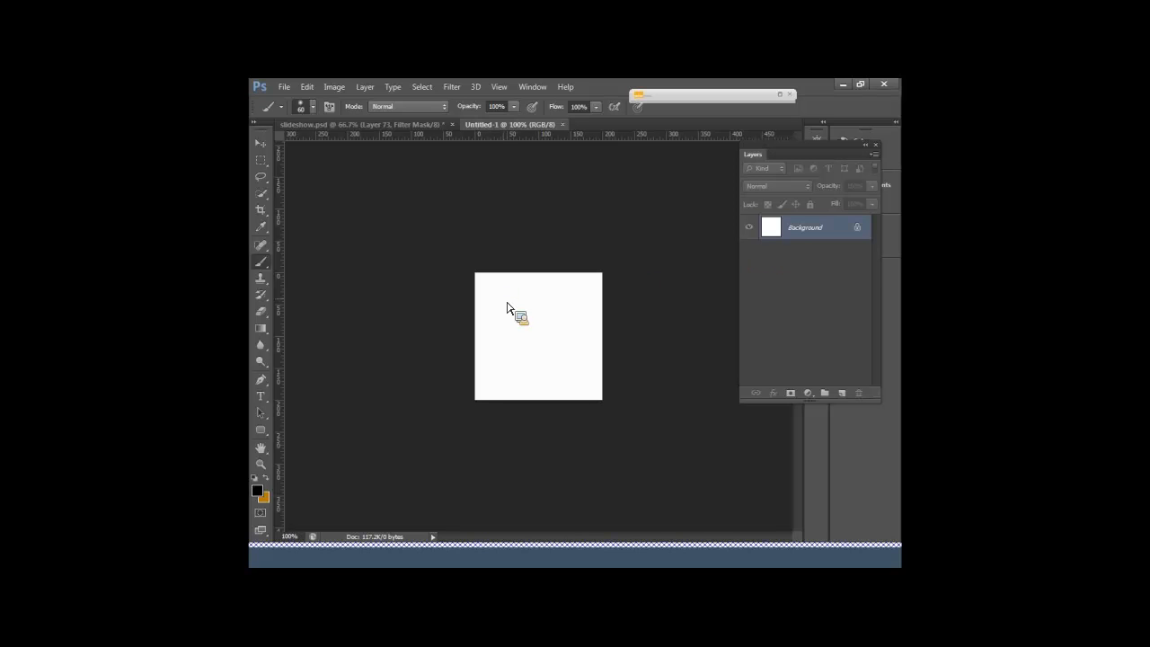
Step: Fill the 200 × 200 pixel canvas with orange and convert its layer for smart filters
{"action": "key", "text": "m"}
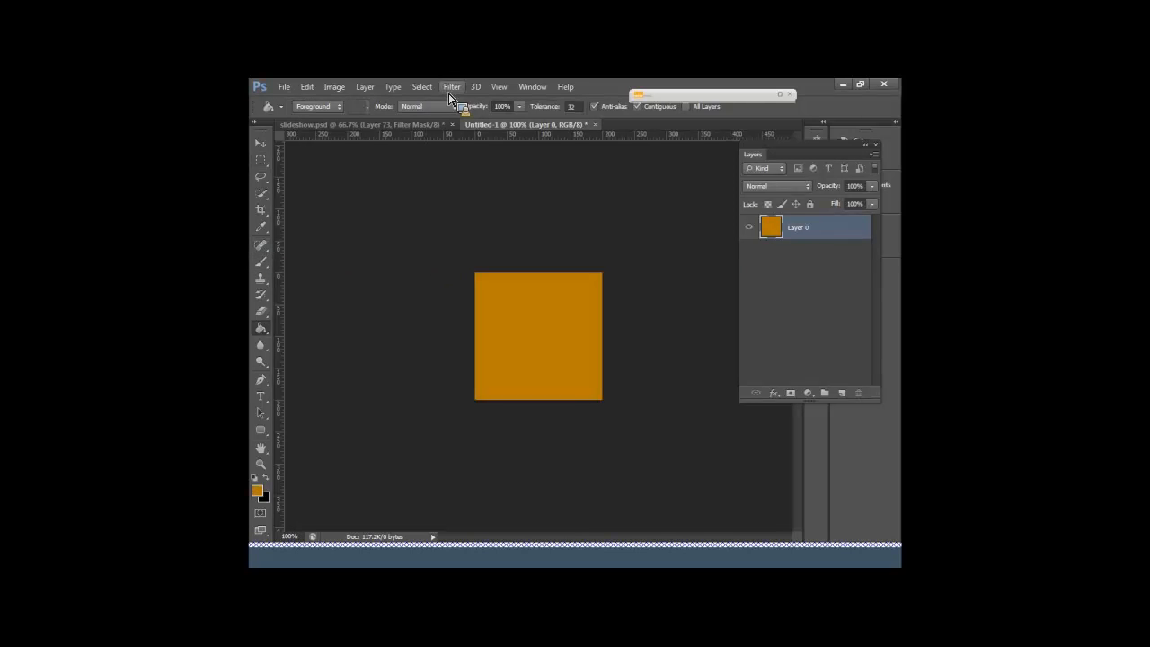
{"action": "left_click", "coordinate": [451, 86]}
{"action": "left_click", "coordinate": [468, 120]}
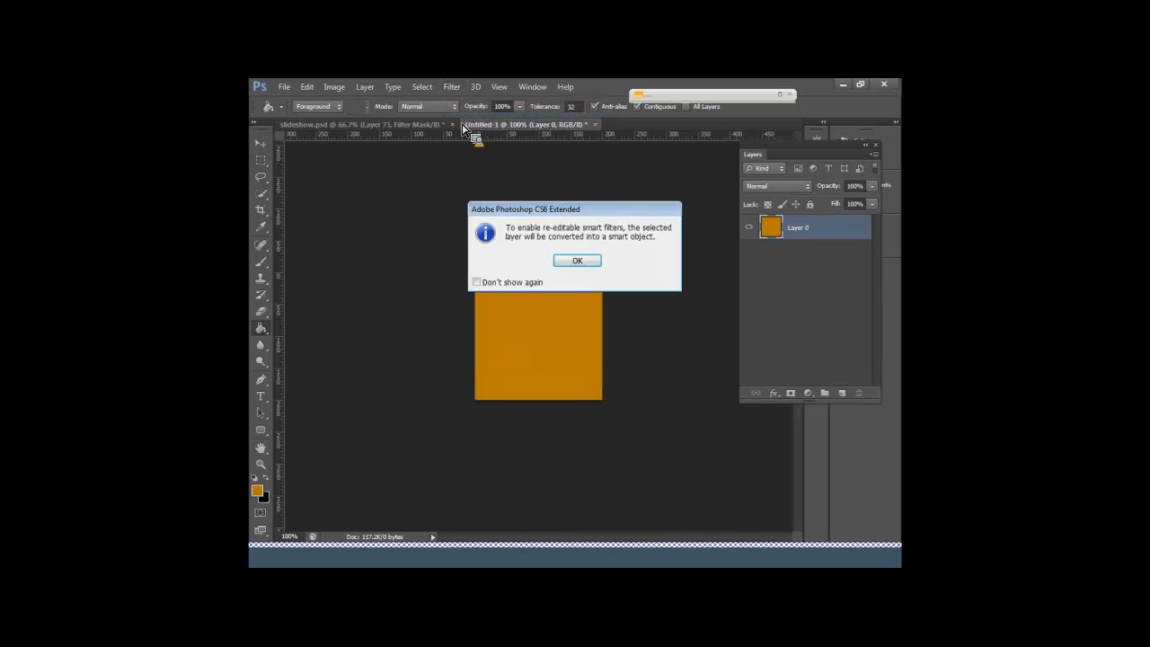
{"action": "left_click", "coordinate": [578, 261]}
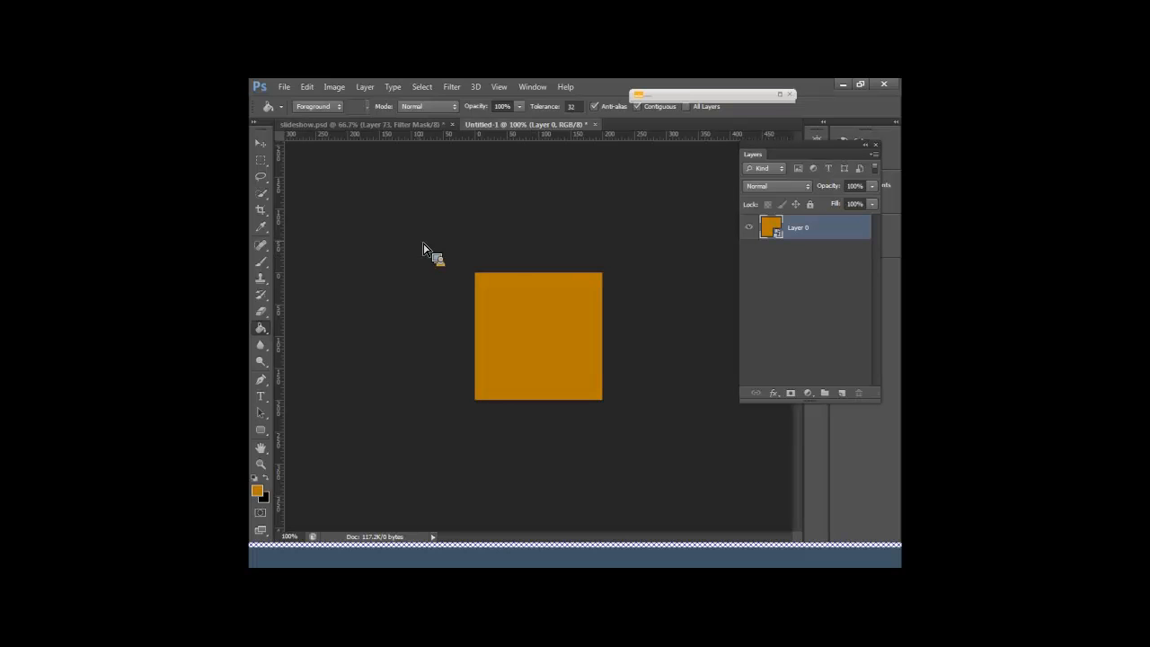
Step: Create another blank 200 × 200 pixel document and a blank white document of 800 × 800 pixels
{"action": "key", "text": "ctrl+n"}
{"action": "key", "text": "Return"}
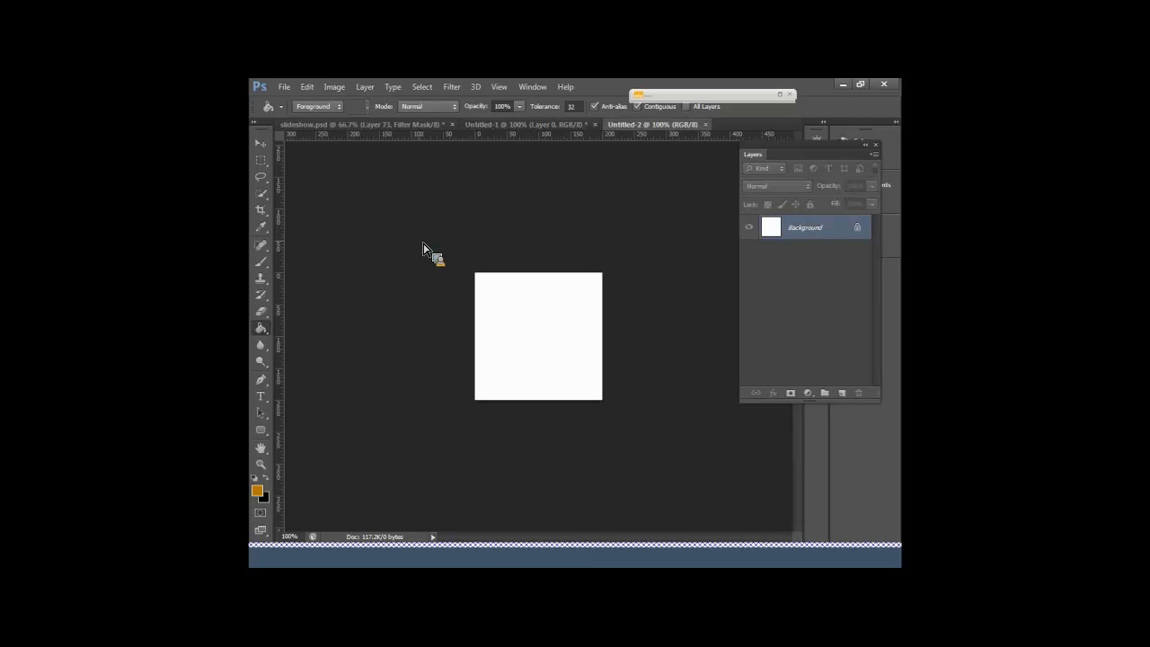
{"action": "key", "text": "ctrl+n"}
{"action": "left_click", "coordinate": [583, 306]}
{"action": "key", "text": "BackSpace"}
{"action": "key", "text": "BackSpace"}
{"action": "key", "text": "BackSpace"}
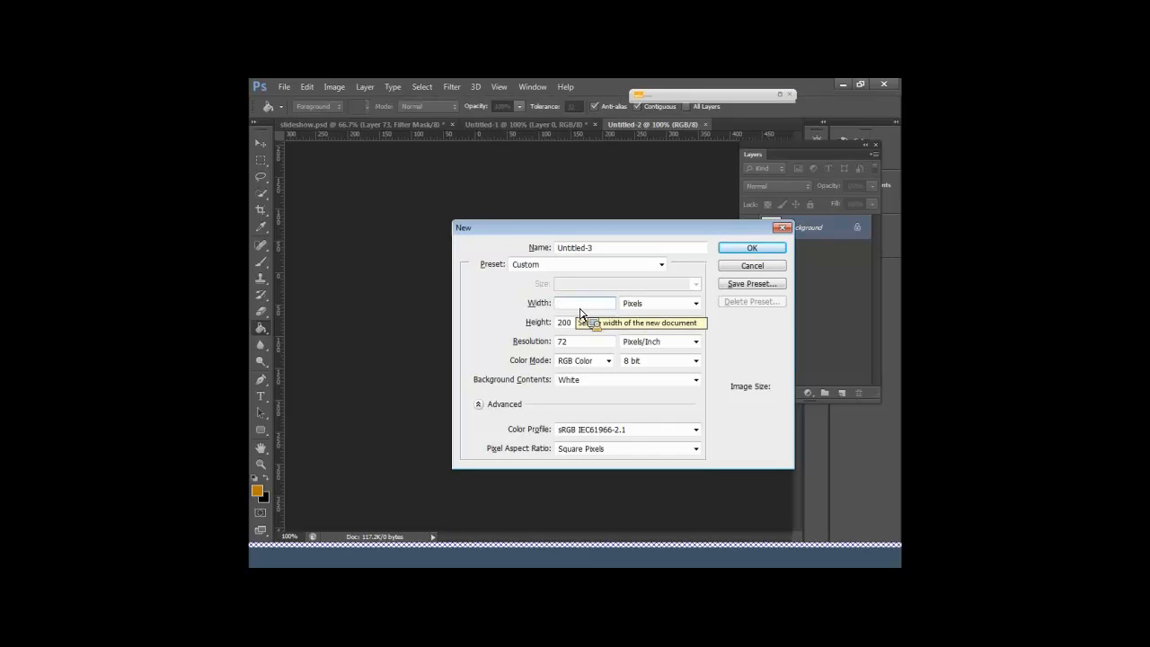
{"action": "type", "text": "800"}
{"action": "key", "text": "Tab"}
{"action": "key", "text": "Tab"}
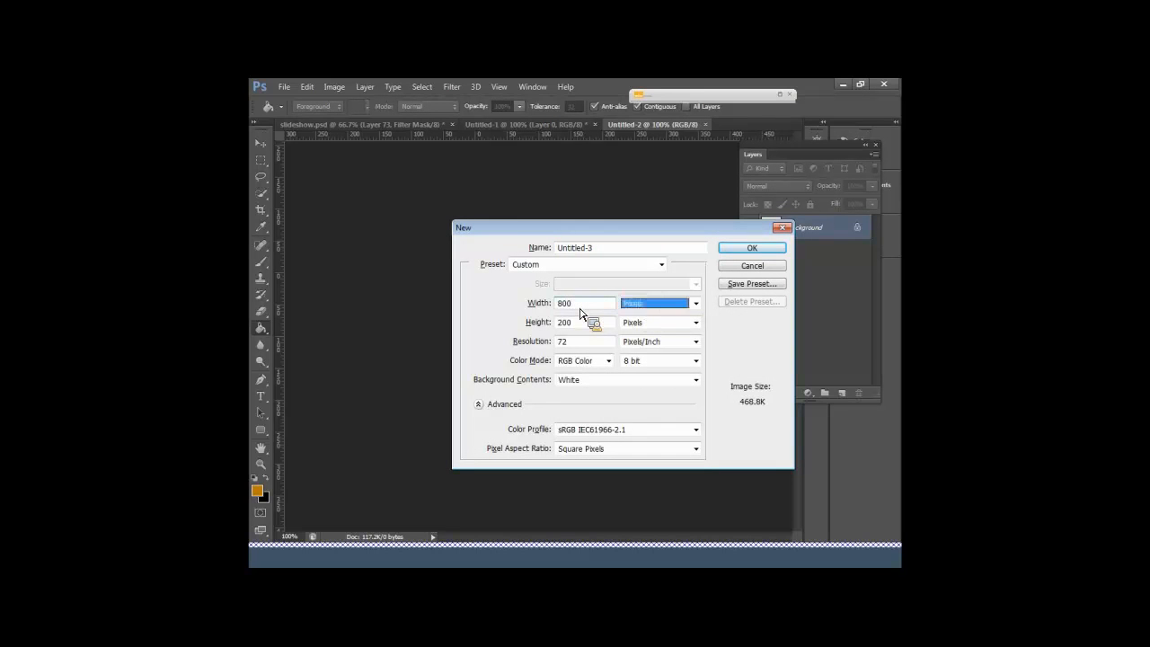
{"action": "type", "text": "800"}
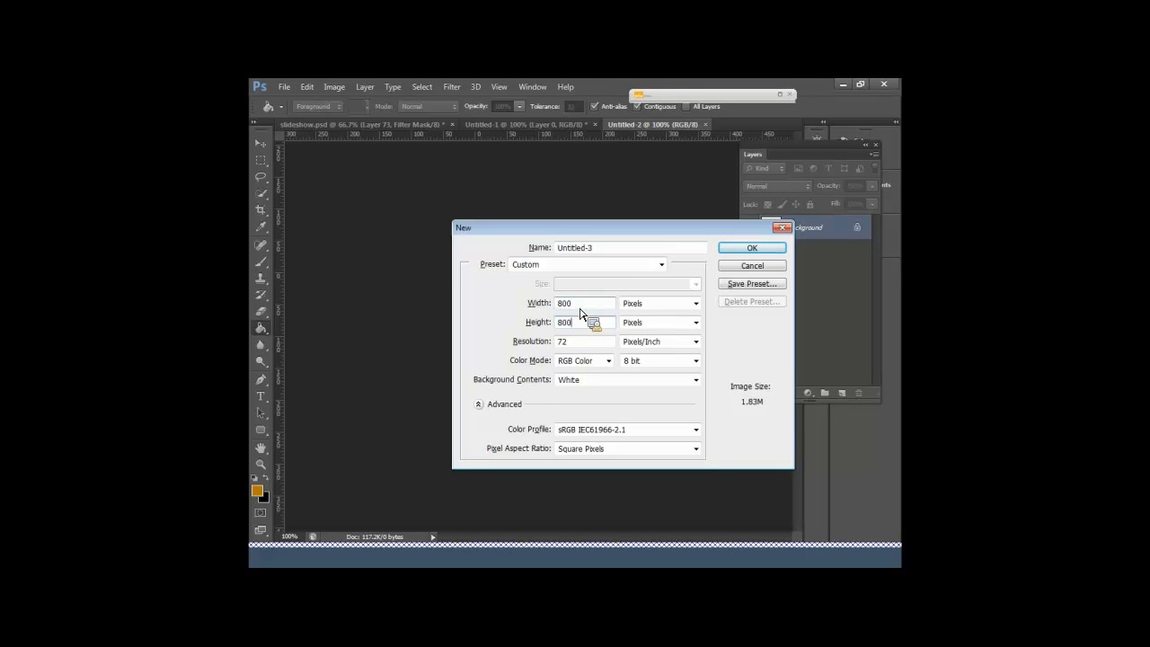
{"action": "key", "text": "Return"}
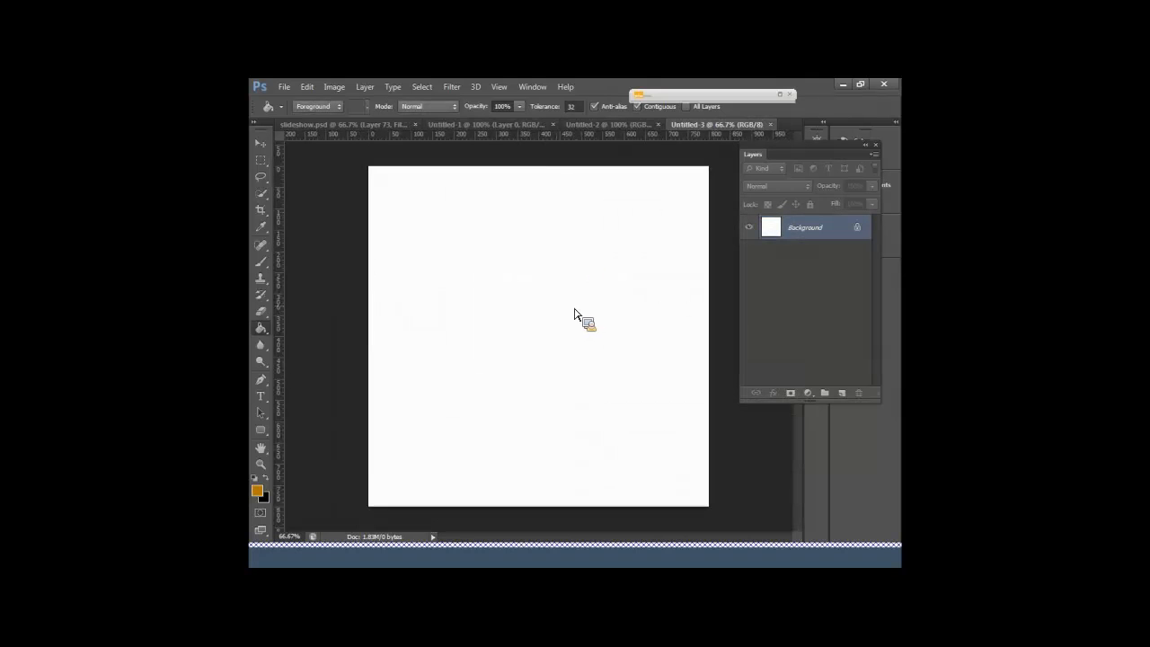
Step: Float the orange square's document in its own window and copy its smart object layer into the 800 × 800 pixel document
{"action": "left_click", "coordinate": [492, 126]}
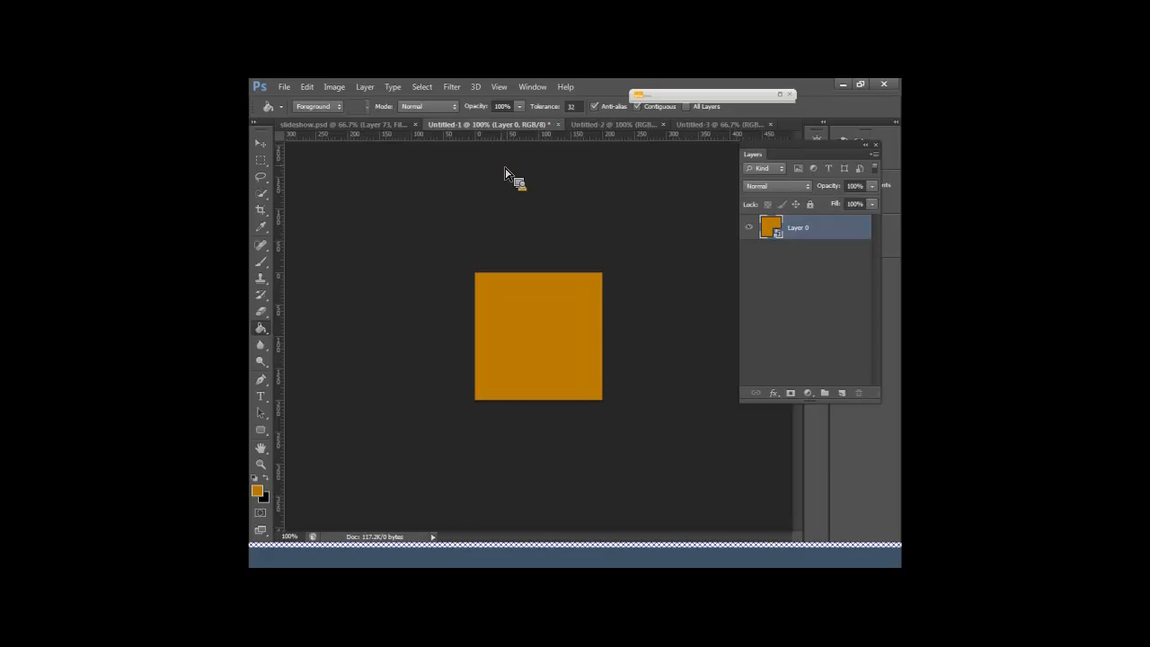
{"action": "left_click_drag", "start_coordinate": [509, 126], "coordinate": [296, 314]}
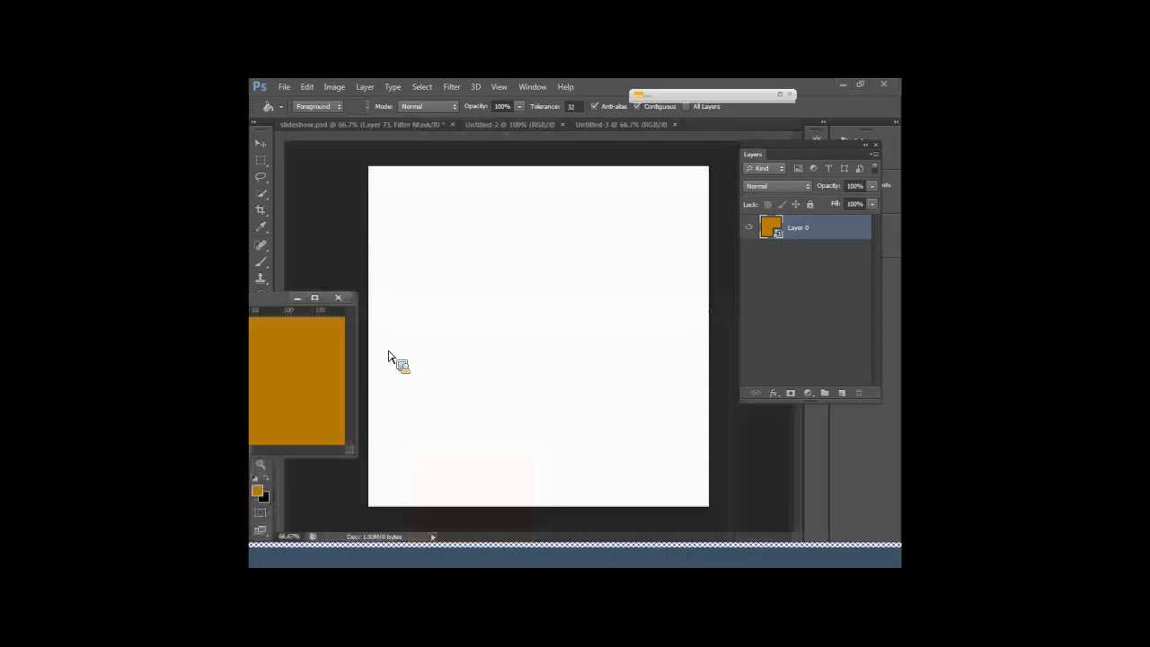
{"action": "key", "text": "v"}
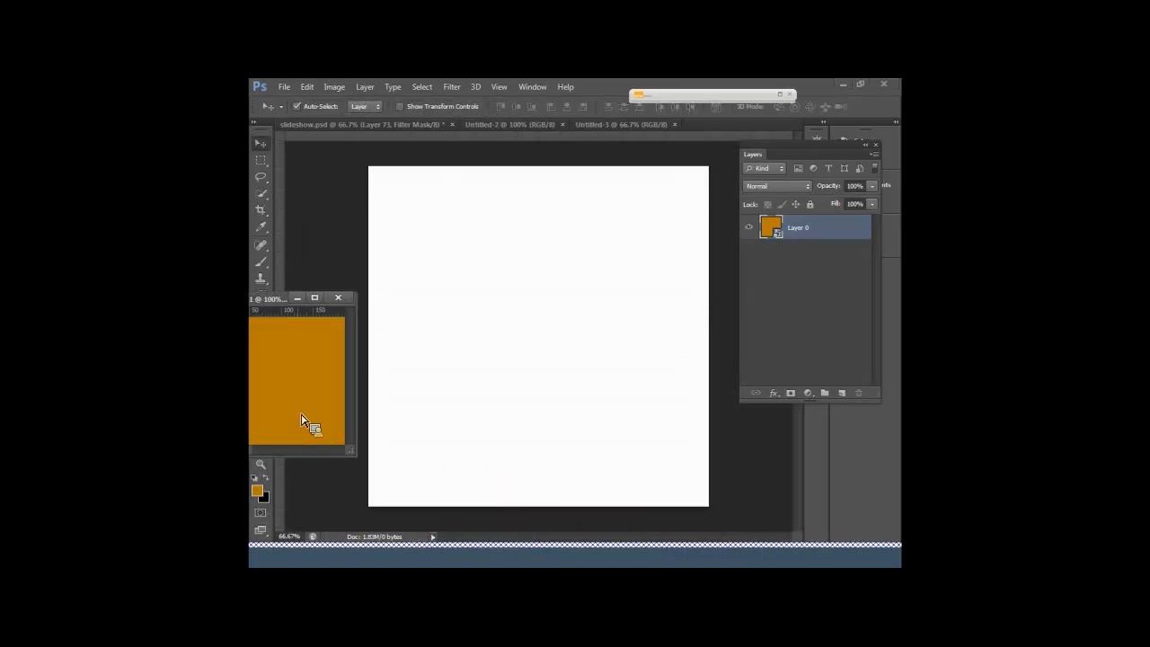
{"action": "left_click_drag", "start_coordinate": [303, 420], "coordinate": [470, 280]}
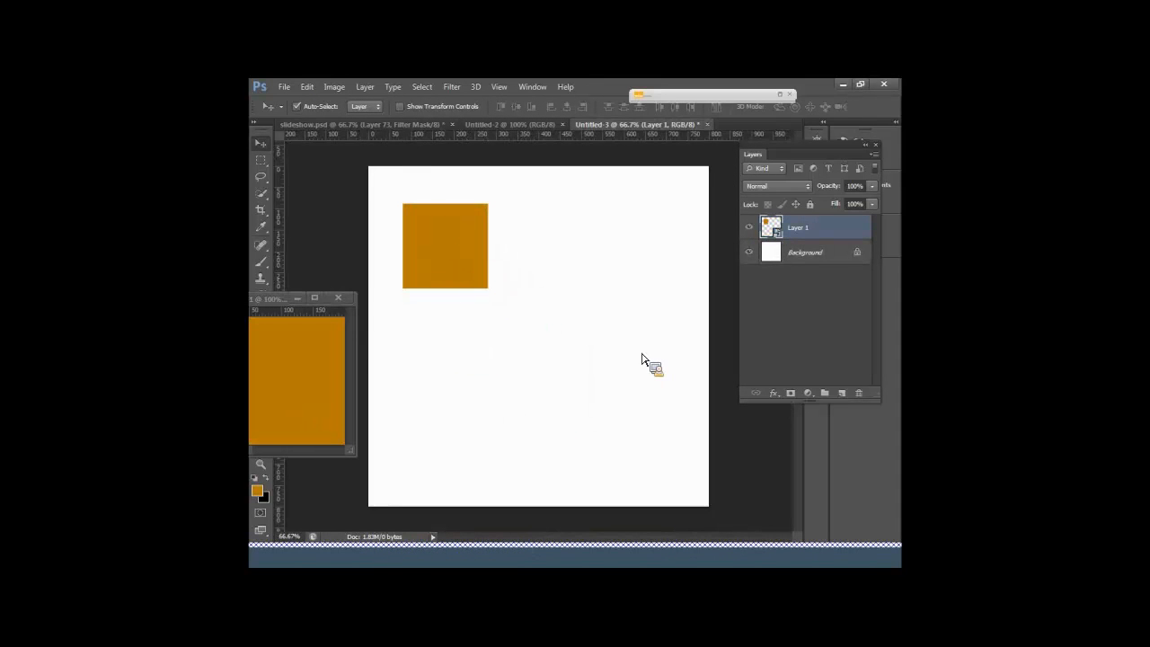
Step: Open the contents of Layer 1's smart object for editing and compare them with the parent document
{"action": "mouse_move", "coordinate": [784, 232]}
{"action": "left_mouse_down"}
{"action": "mouse_move", "coordinate": [789, 241]}
{"action": "mouse_move", "coordinate": [773, 240]}
{"action": "left_mouse_up"}
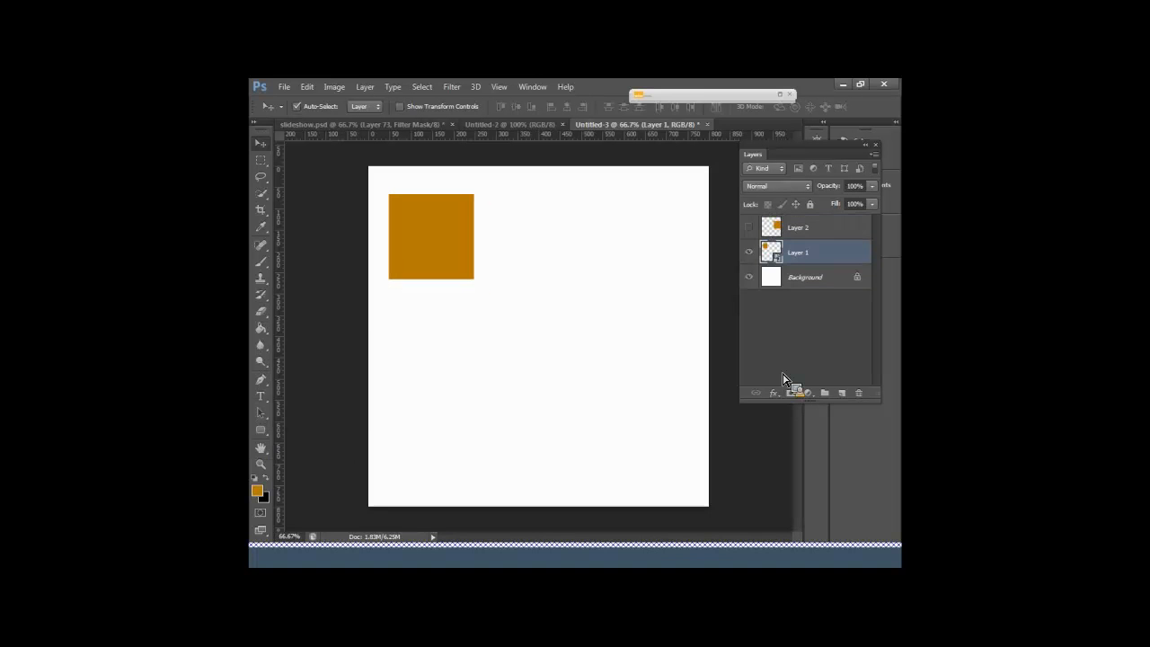
{"action": "left_click_drag", "start_coordinate": [784, 379], "coordinate": [775, 259]}
{"action": "double_click", "coordinate": [772, 256]}
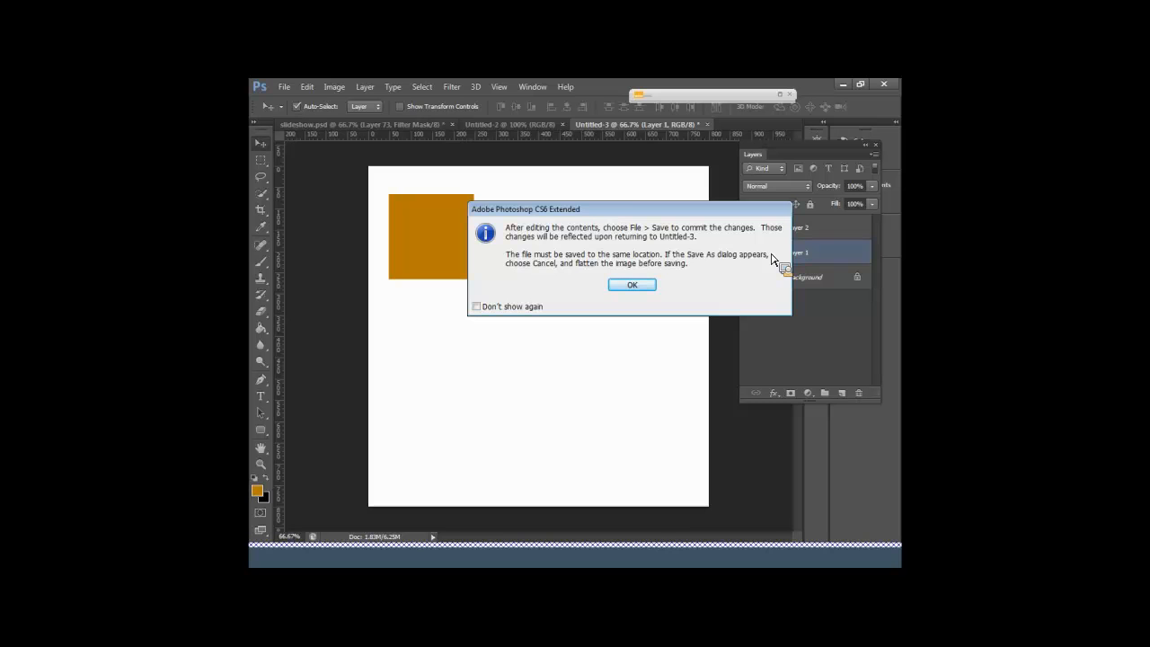
{"action": "left_click", "coordinate": [644, 289]}
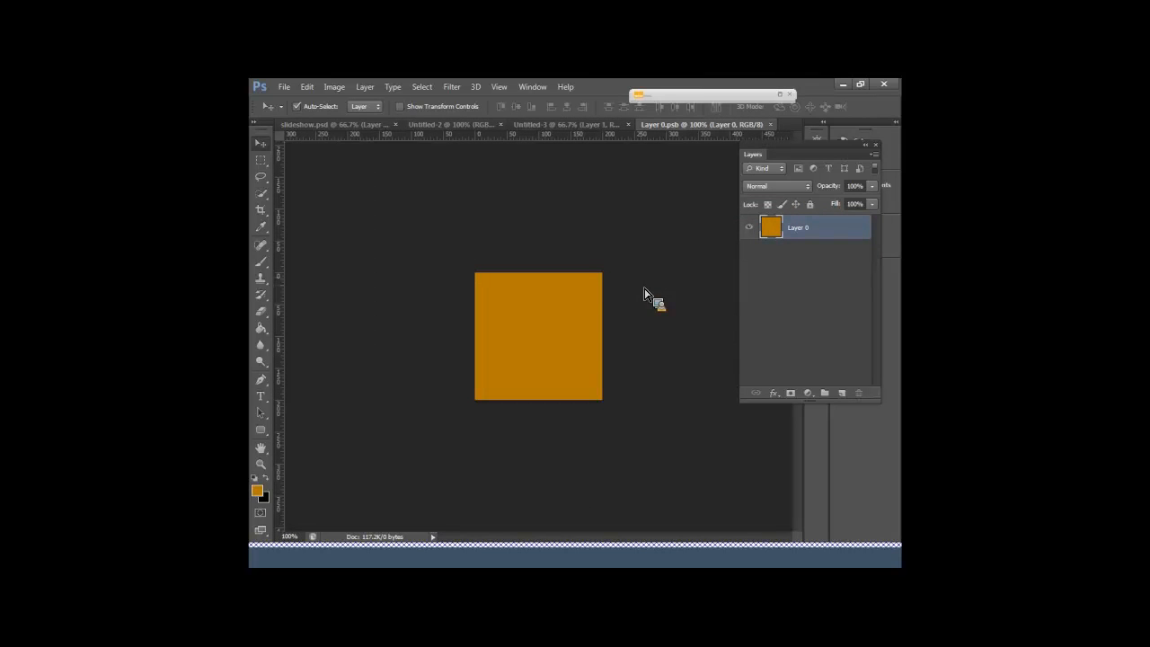
{"action": "left_click", "coordinate": [578, 126]}
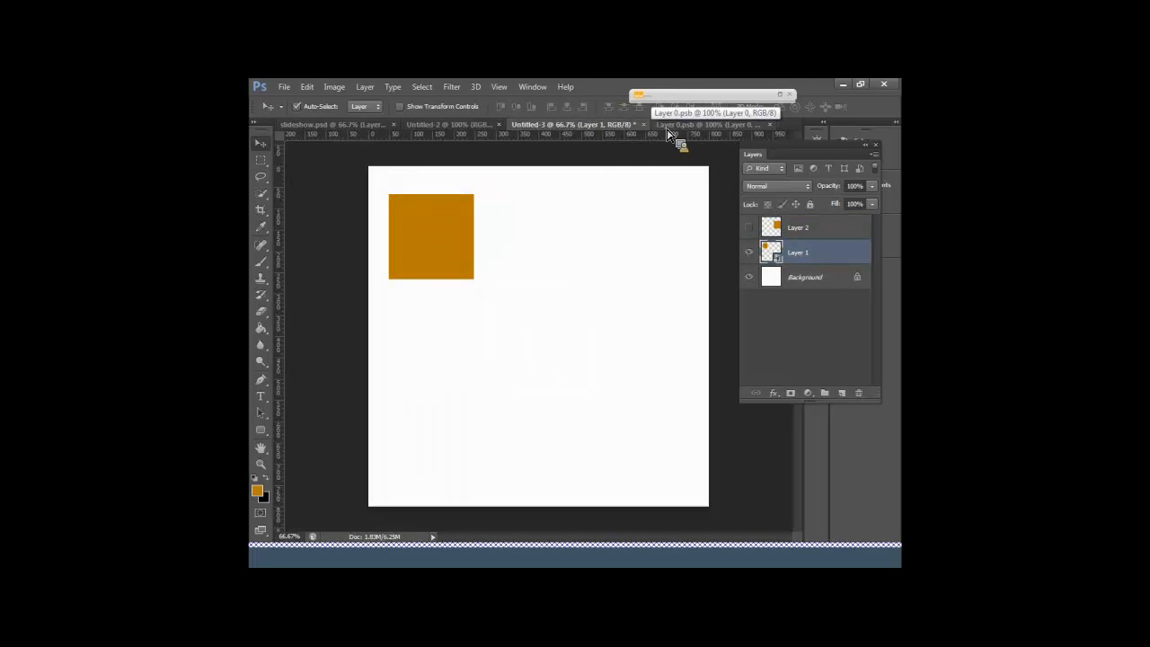
{"action": "left_click", "coordinate": [668, 130]}
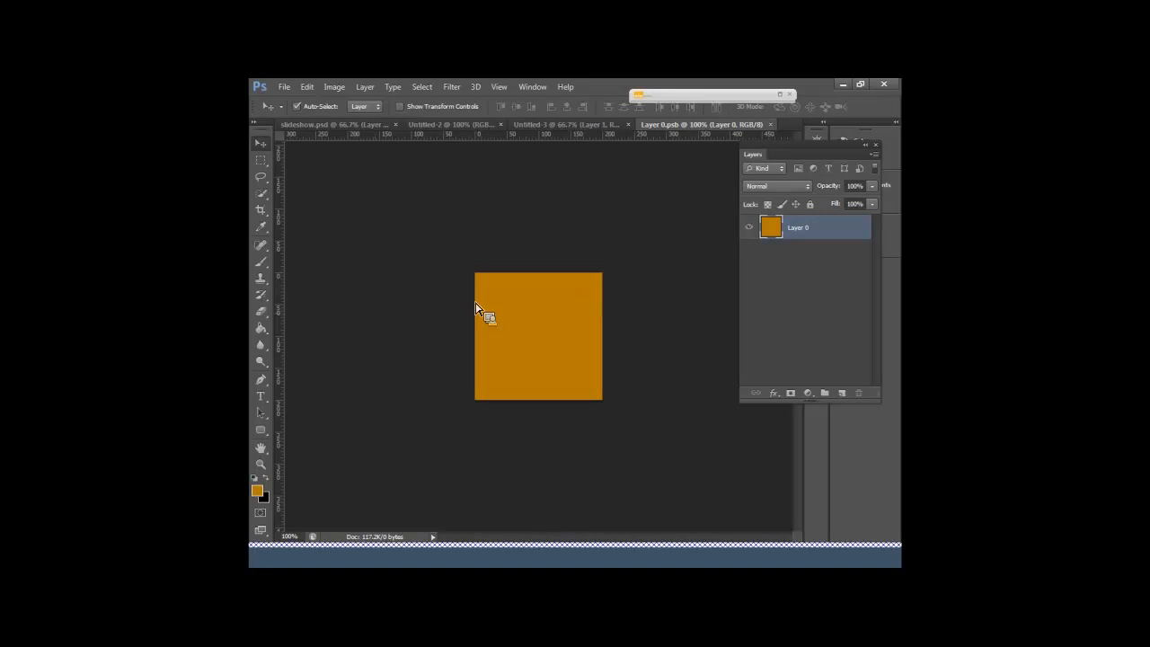
Step: Fill the smart object's contents with black, save them and return to the 800 × 800 pixel document
{"action": "key", "text": "g"}
{"action": "left_click", "coordinate": [267, 479]}
{"action": "left_click", "coordinate": [535, 357]}
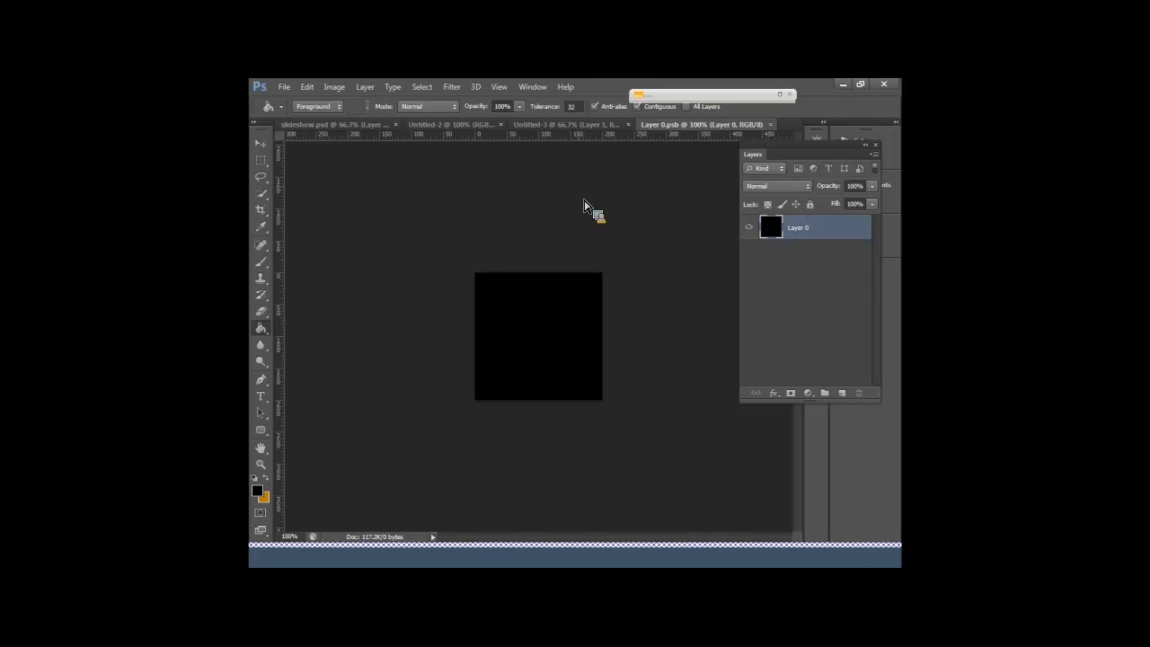
{"action": "left_click", "coordinate": [584, 127]}
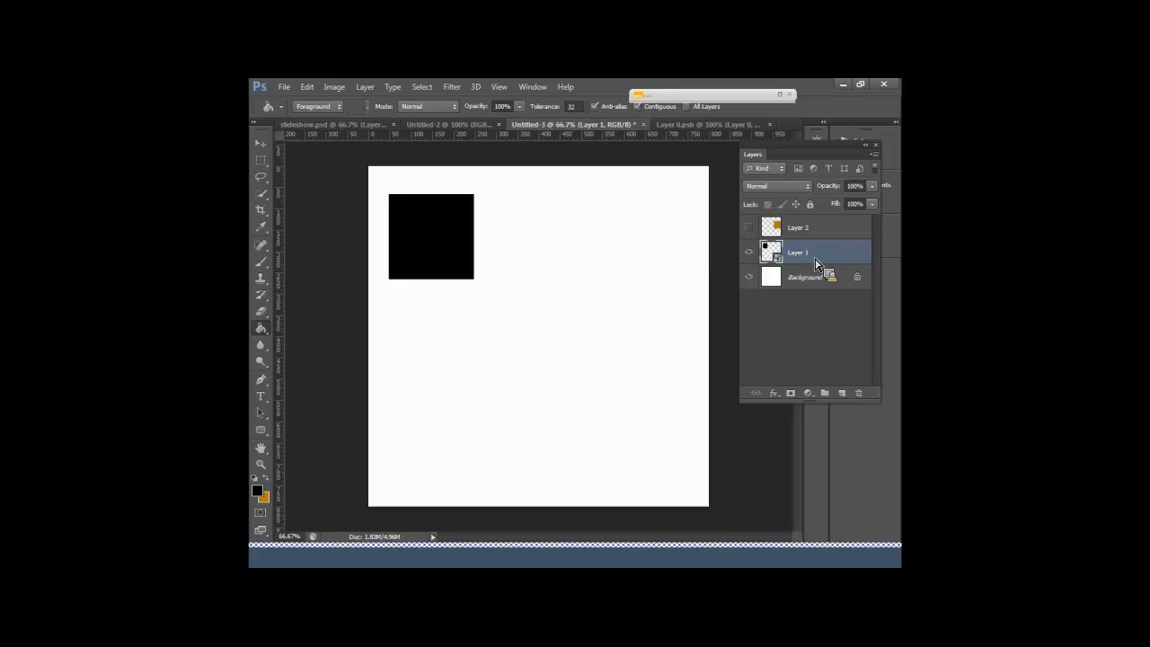
Step: Duplicate the Layer 1 smart object twice and arrange the three squares in a vertical column
{"action": "left_click_drag", "start_coordinate": [773, 260], "coordinate": [856, 393]}
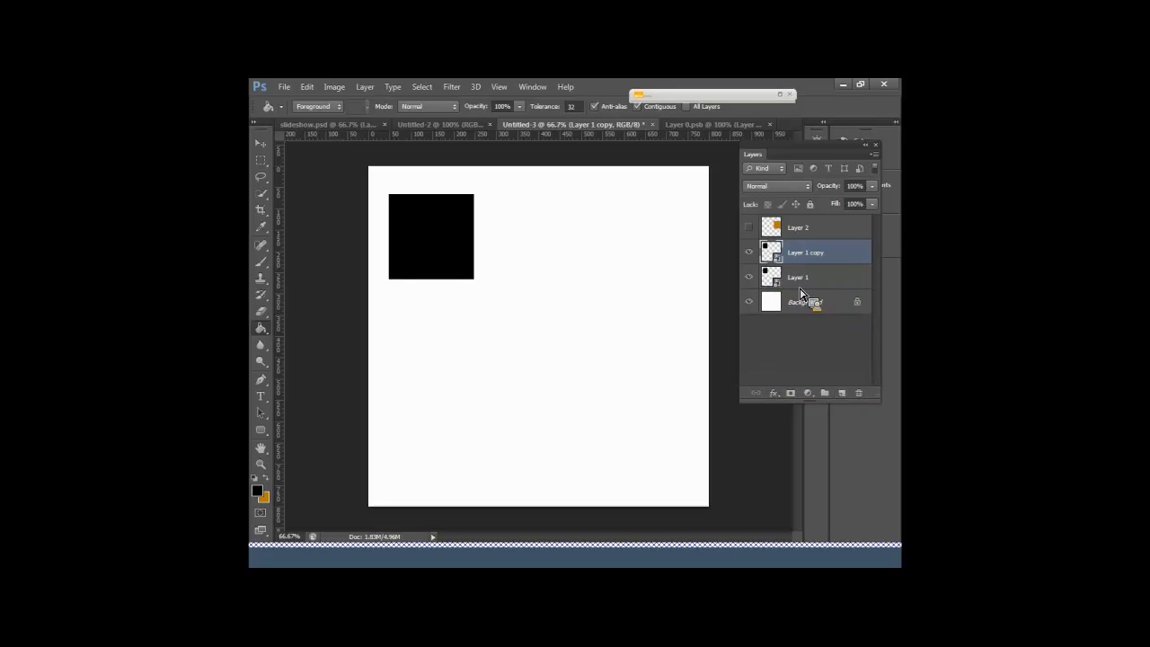
{"action": "left_click_drag", "start_coordinate": [774, 255], "coordinate": [842, 393]}
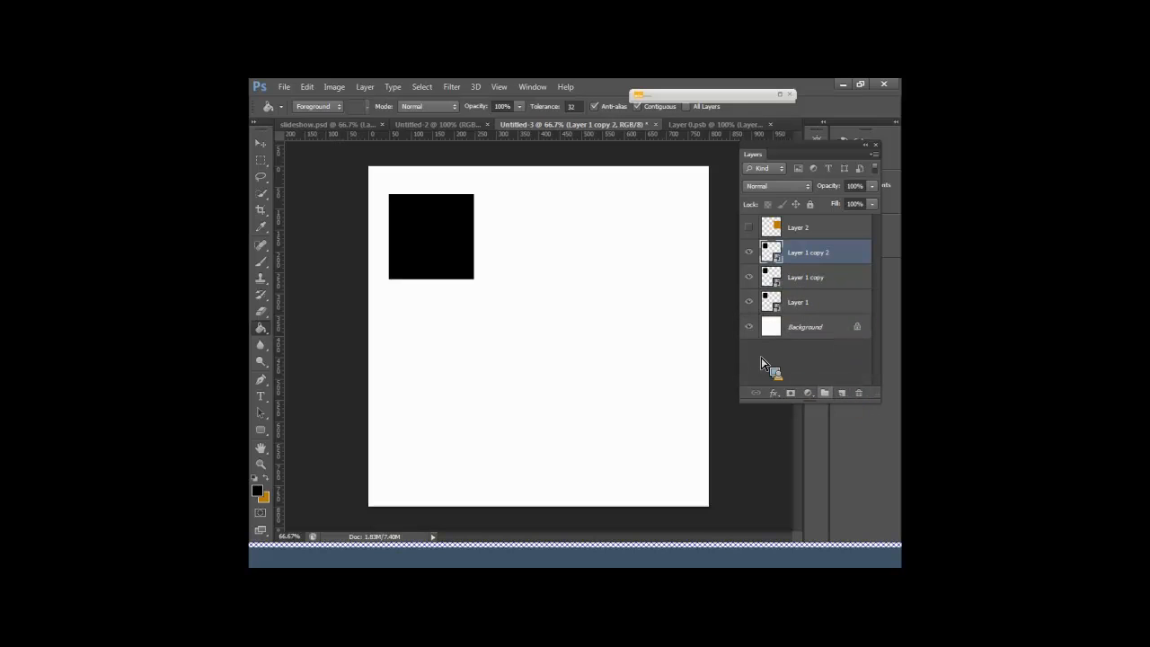
{"action": "key", "text": "v"}
{"action": "left_click_drag", "start_coordinate": [463, 250], "coordinate": [465, 352]}
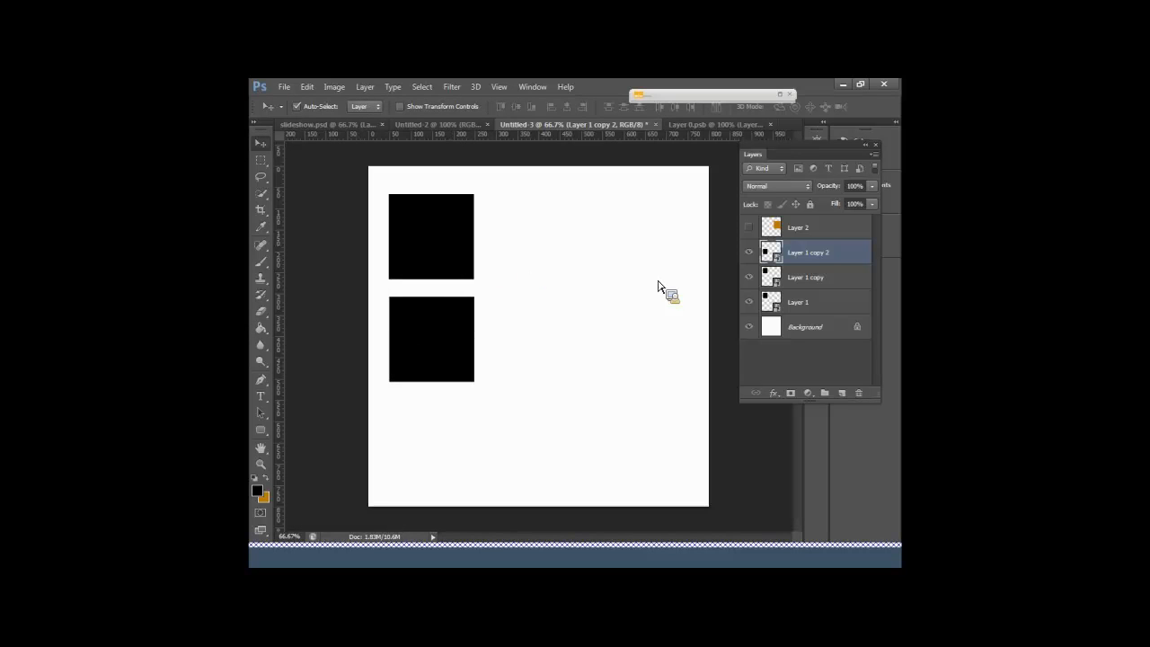
{"action": "left_click", "coordinate": [814, 306]}
{"action": "left_click_drag", "start_coordinate": [429, 244], "coordinate": [427, 443]}
{"action": "left_click", "coordinate": [583, 407]}
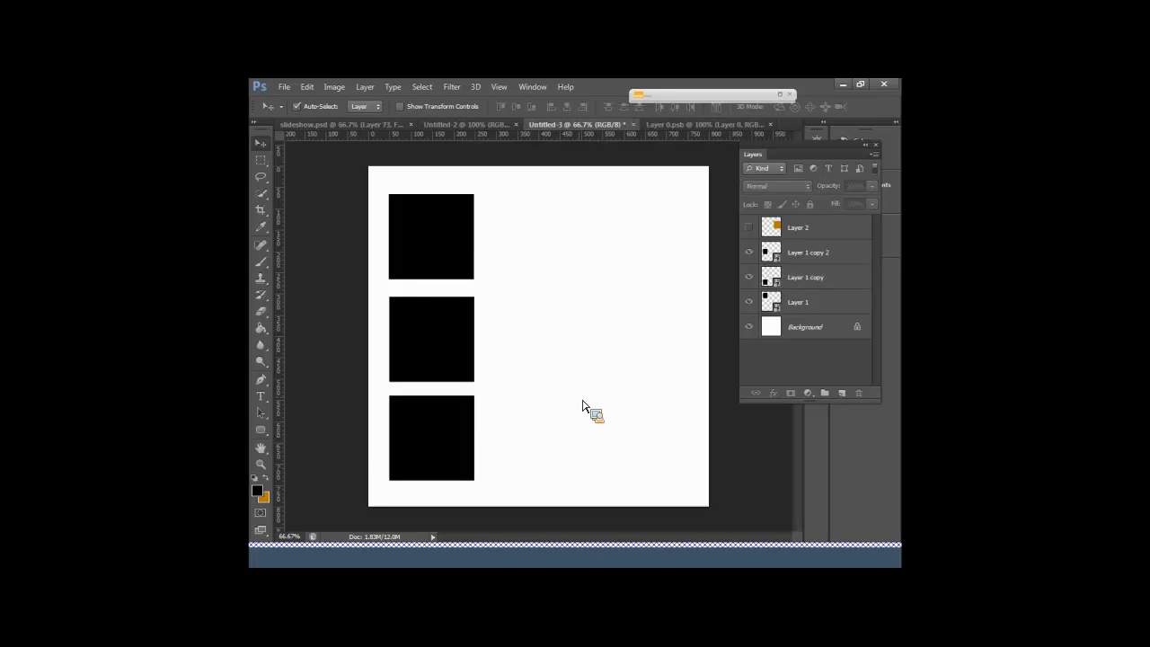
Step: Set the foreground colour to red and fill the square in the smart object contents file Layer 0.psb with it
{"action": "left_click_drag", "start_coordinate": [583, 406], "coordinate": [644, 274]}
{"action": "key", "text": "g"}
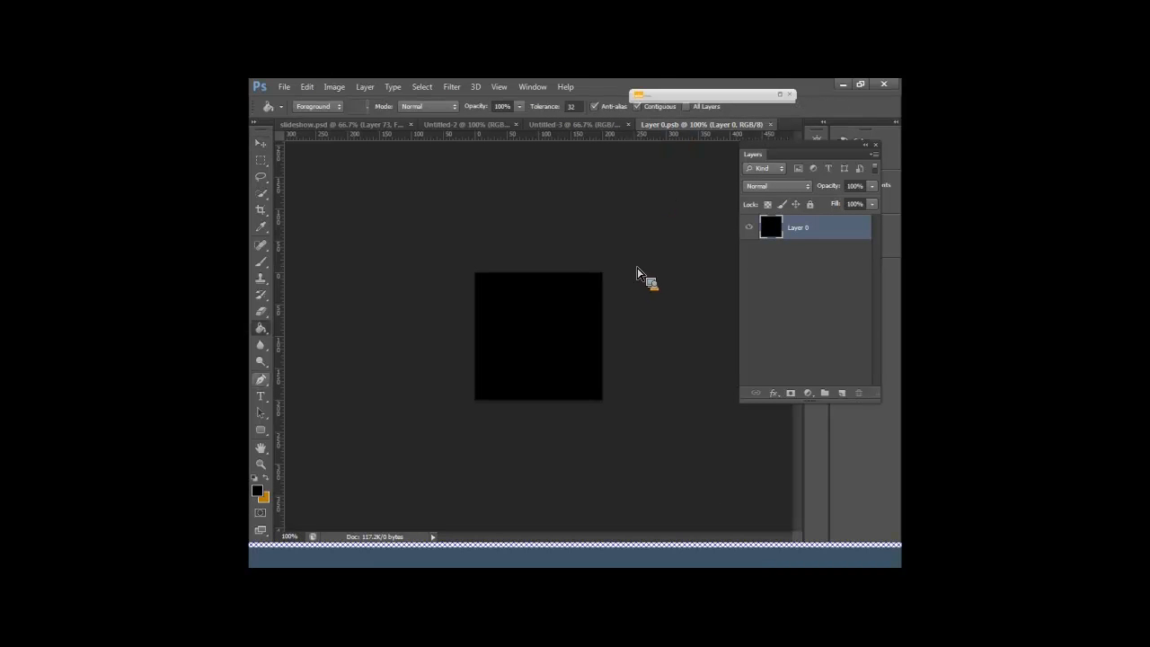
{"action": "left_click", "coordinate": [267, 479]}
{"action": "left_click", "coordinate": [257, 490]}
{"action": "left_click", "coordinate": [821, 329]}
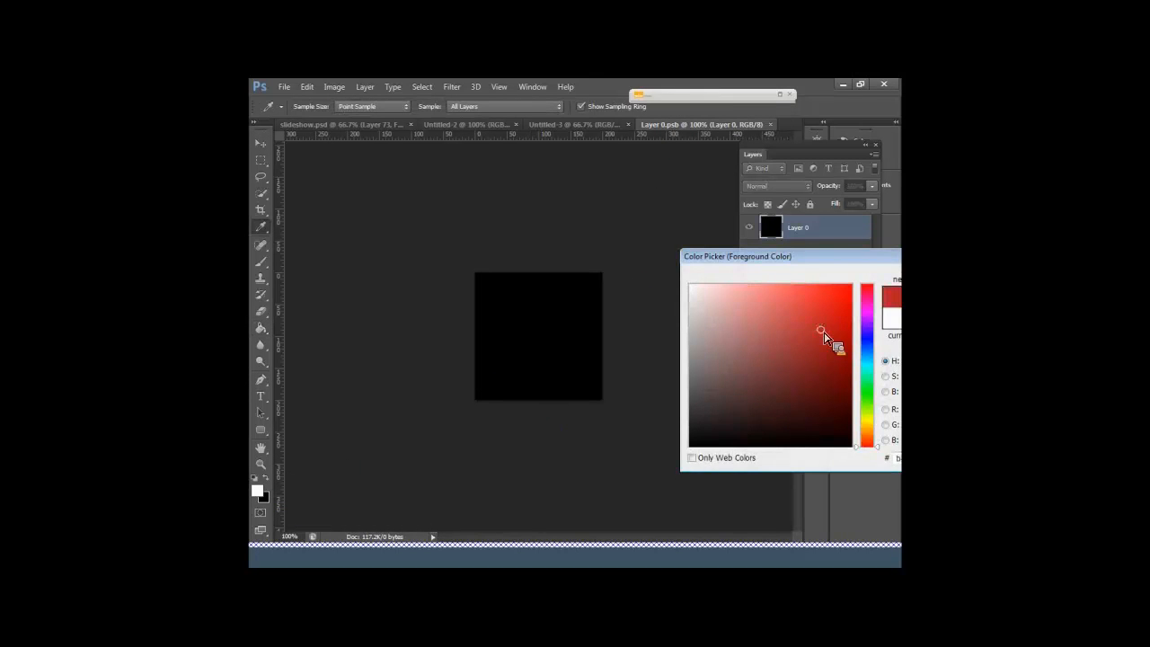
{"action": "left_click_drag", "start_coordinate": [850, 265], "coordinate": [761, 292]}
{"action": "left_click", "coordinate": [883, 304]}
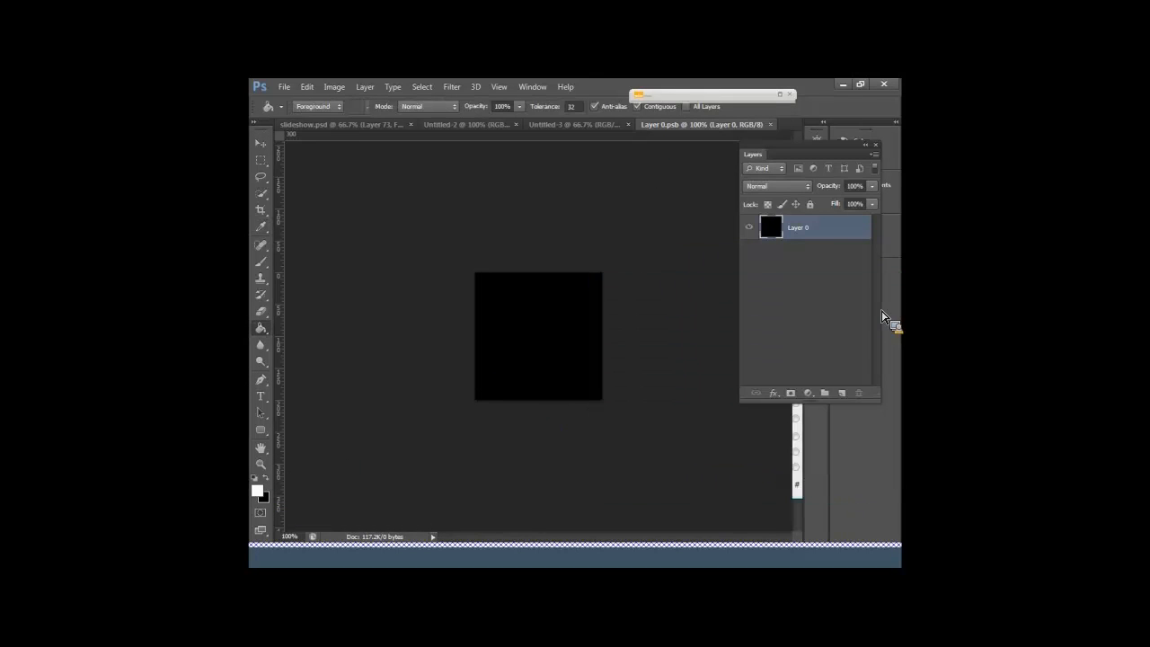
{"action": "left_click", "coordinate": [551, 358]}
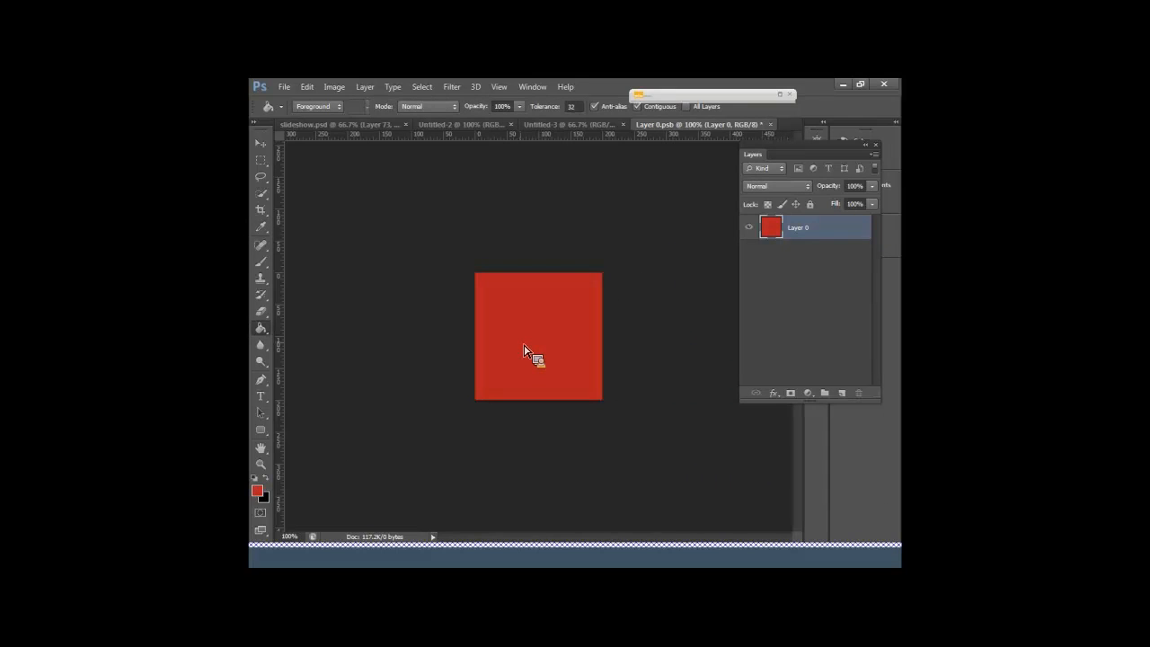
Step: Save the red contents of Layer 0.psb, return to the Untitled-3 document and select Layer 1 copy 2
{"action": "key", "text": "ctrl+s"}
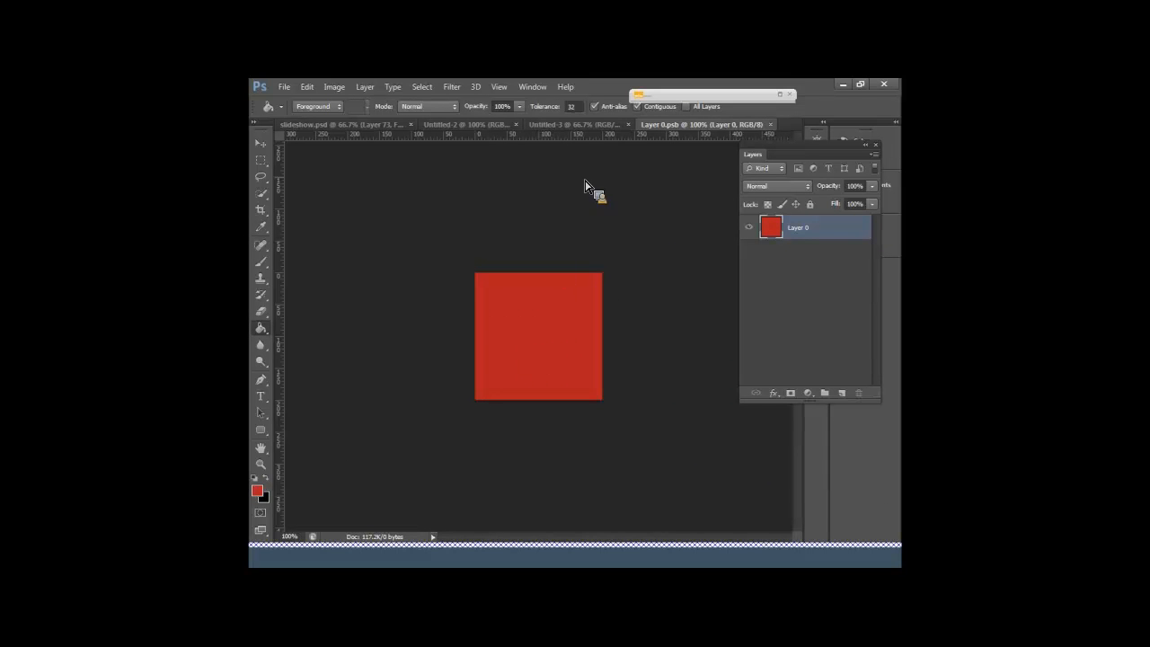
{"action": "left_click", "coordinate": [575, 124]}
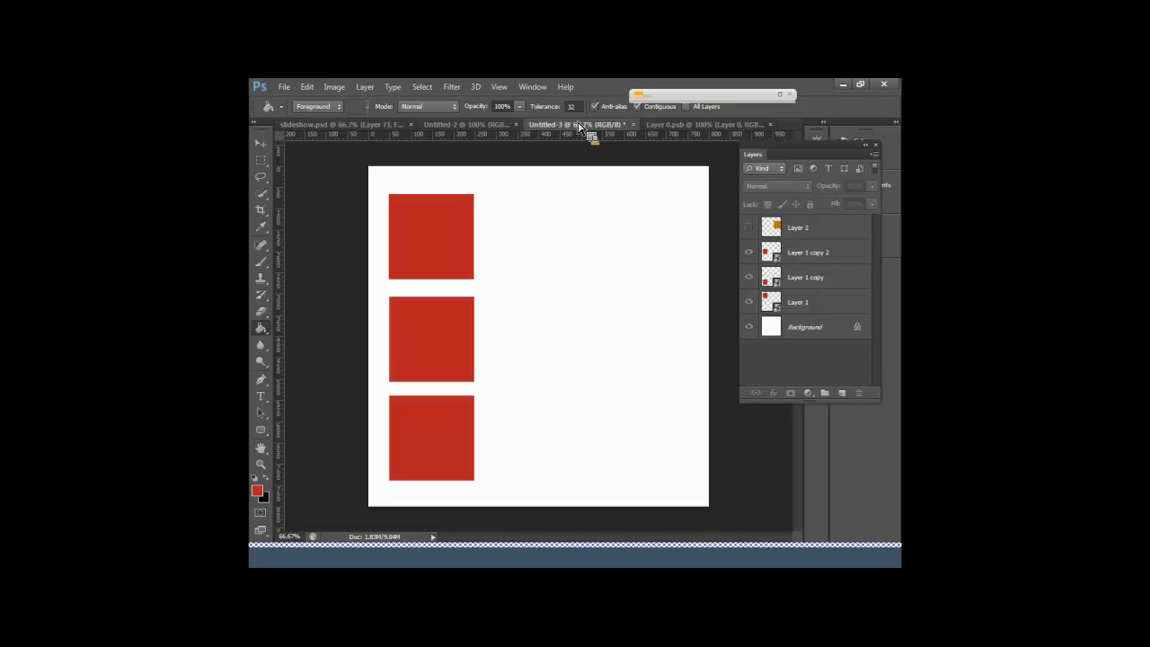
{"action": "left_click_drag", "start_coordinate": [579, 126], "coordinate": [779, 254]}
{"action": "left_click", "coordinate": [780, 254]}
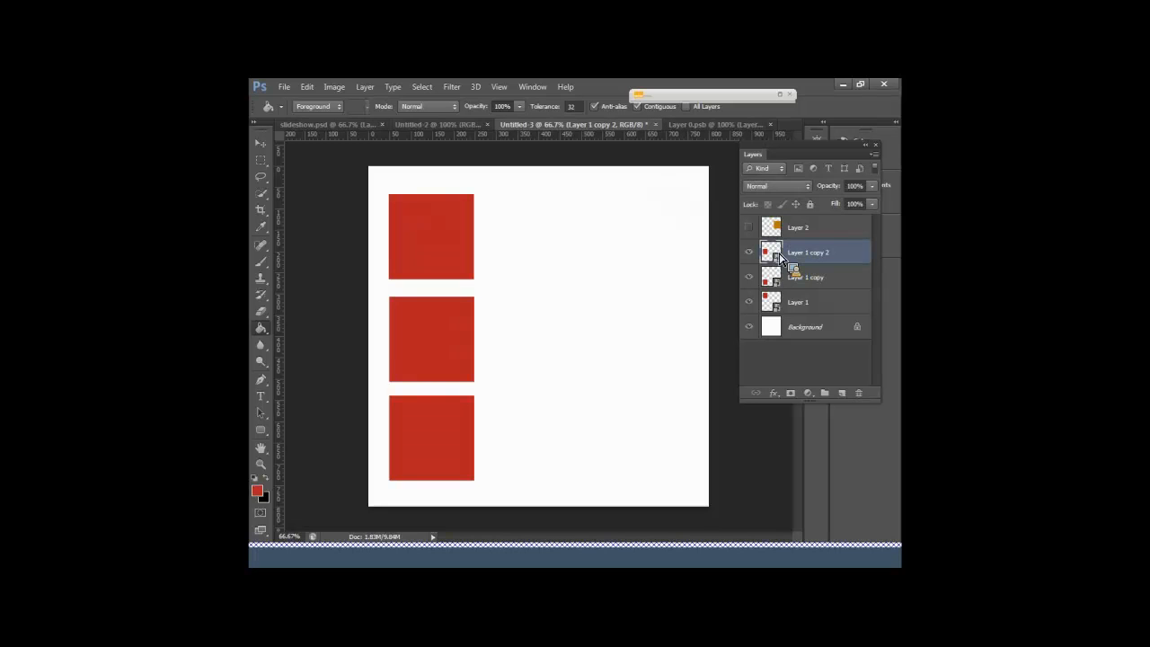
Step: Make an independent copy of Layer 1 with New Smart Object via Copy, and delete the original Layer 1
{"action": "left_click", "coordinate": [813, 304]}
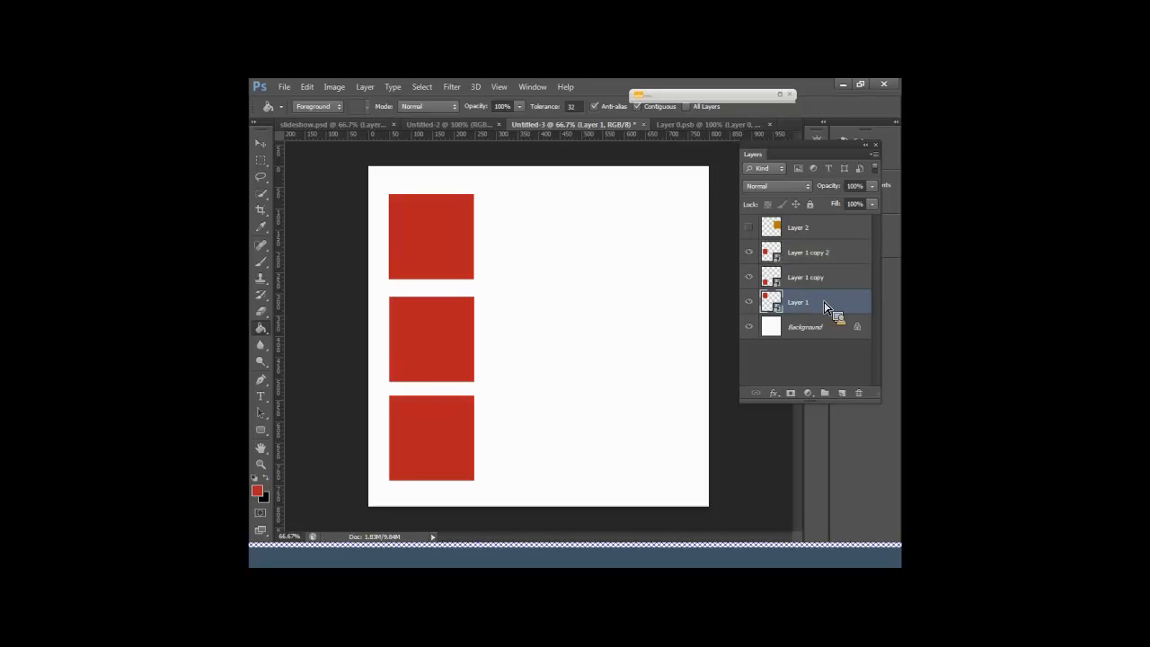
{"action": "right_click", "coordinate": [826, 309]}
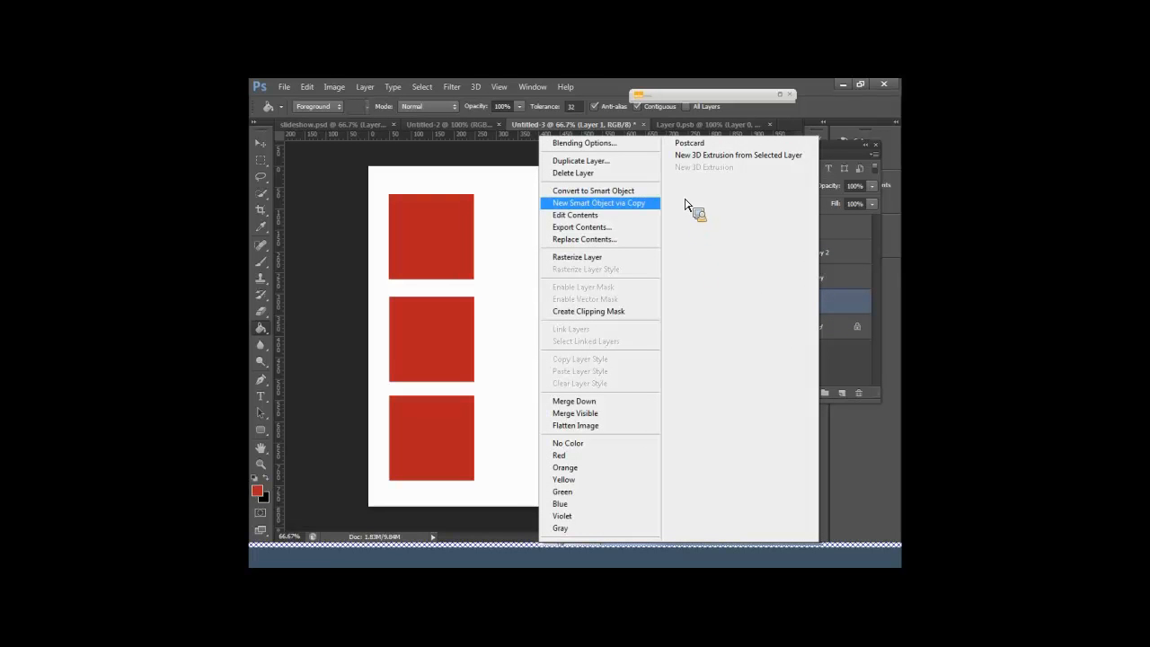
{"action": "left_click", "coordinate": [640, 209]}
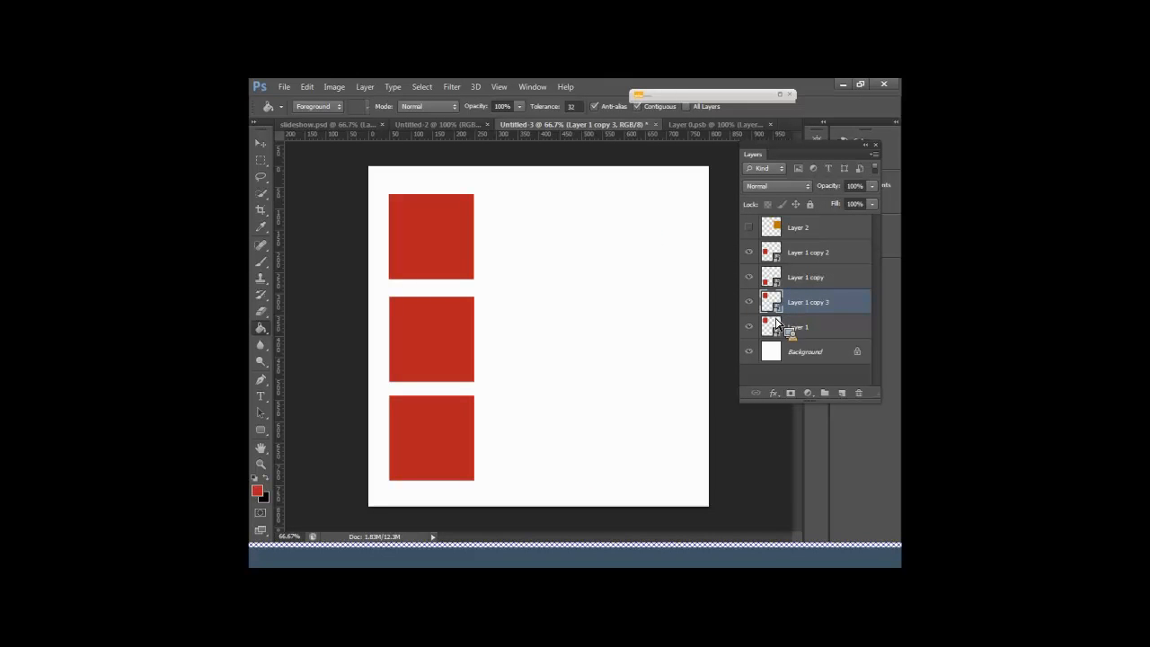
{"action": "left_click_drag", "start_coordinate": [775, 329], "coordinate": [860, 394]}
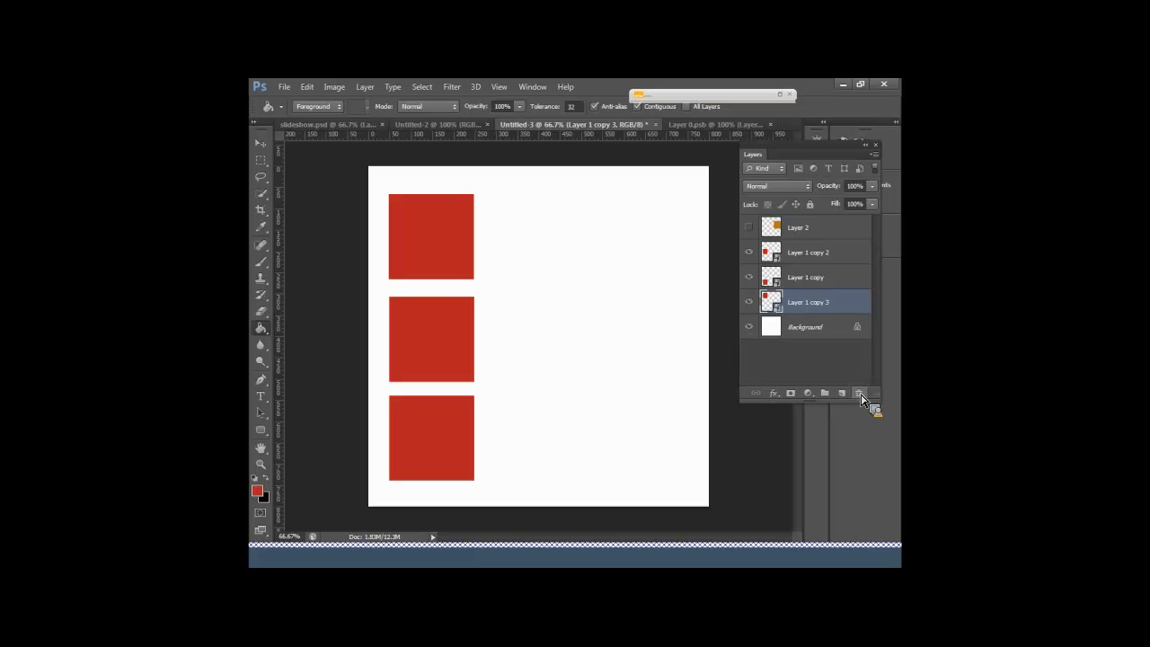
Step: Open the contents of Layer 1 copy 3, fill them with black, save them and return to Untitled-3
{"action": "double_click", "coordinate": [771, 306]}
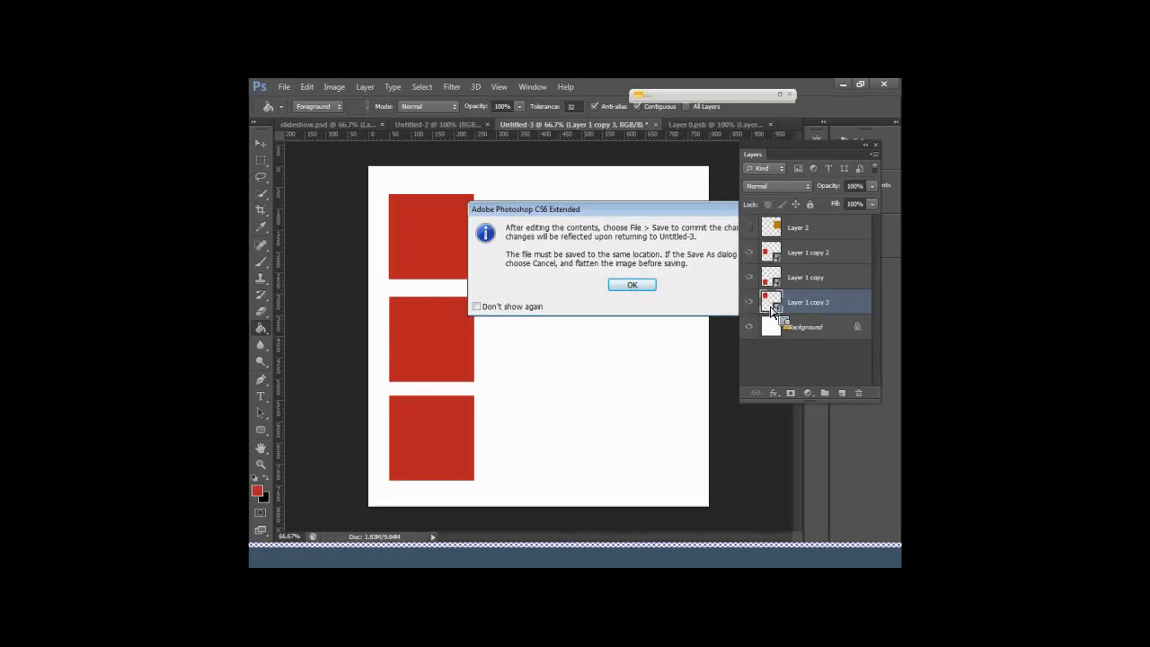
{"action": "key", "text": "Return"}
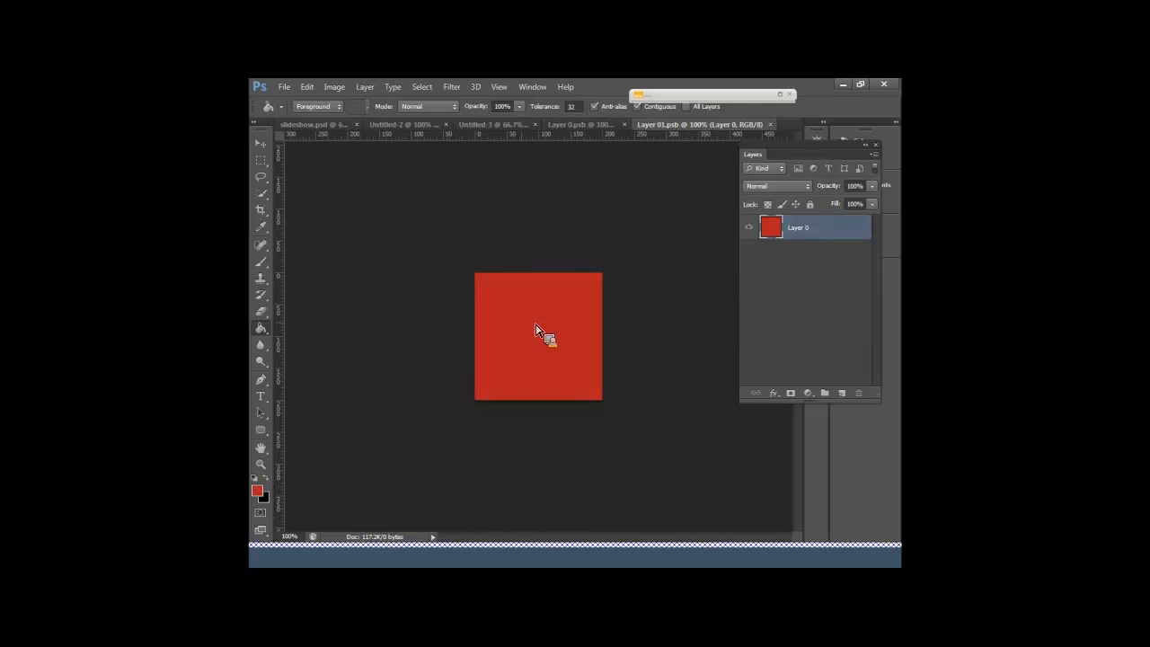
{"action": "left_click", "coordinate": [266, 483]}
{"action": "left_click", "coordinate": [513, 363]}
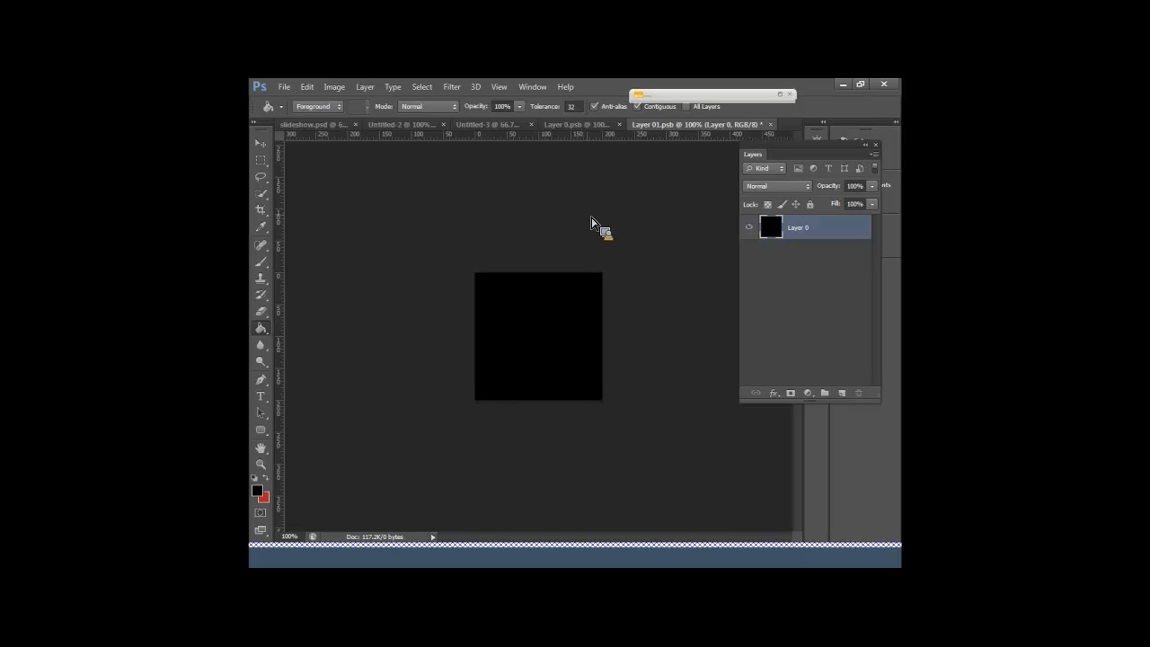
{"action": "left_click", "coordinate": [589, 126]}
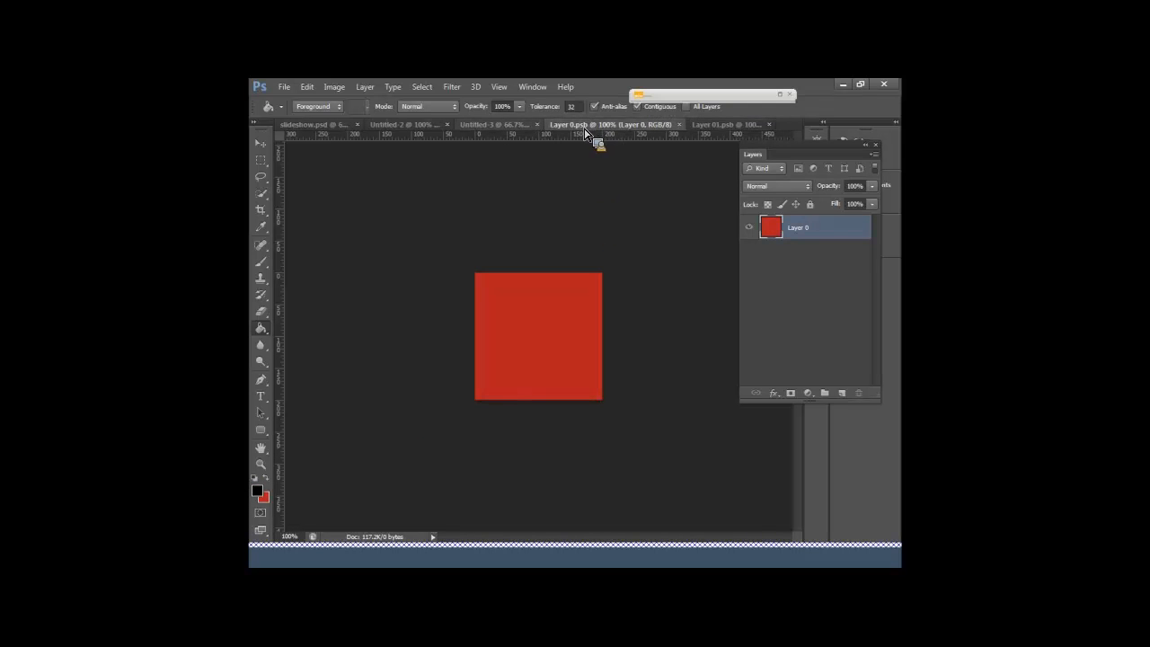
{"action": "left_click", "coordinate": [493, 125]}
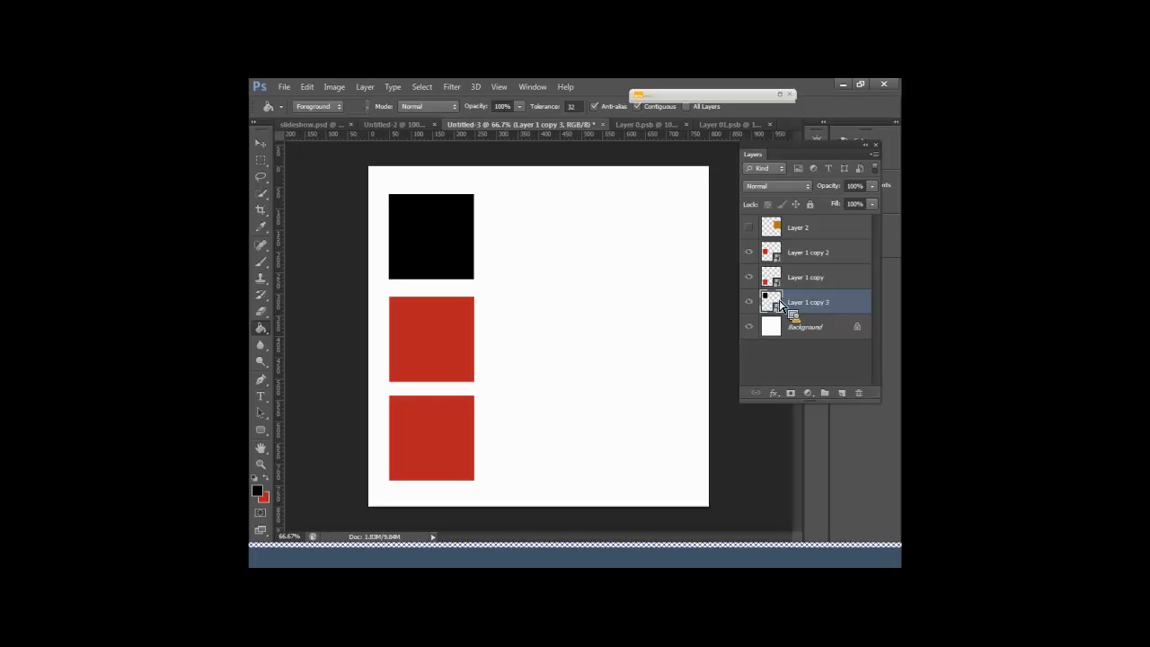
Step: Copy Layer 1 copy 3 with New Smart Object via Copy, and delete both black square layers
{"action": "right_click", "coordinate": [780, 305]}
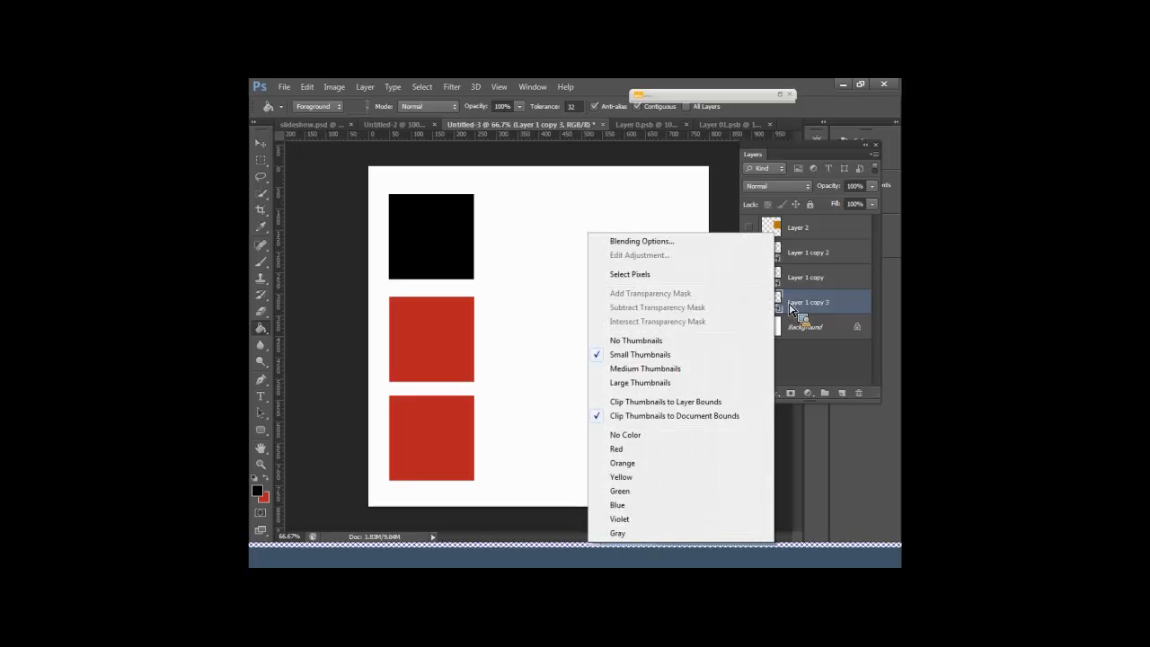
{"action": "right_click", "coordinate": [802, 306]}
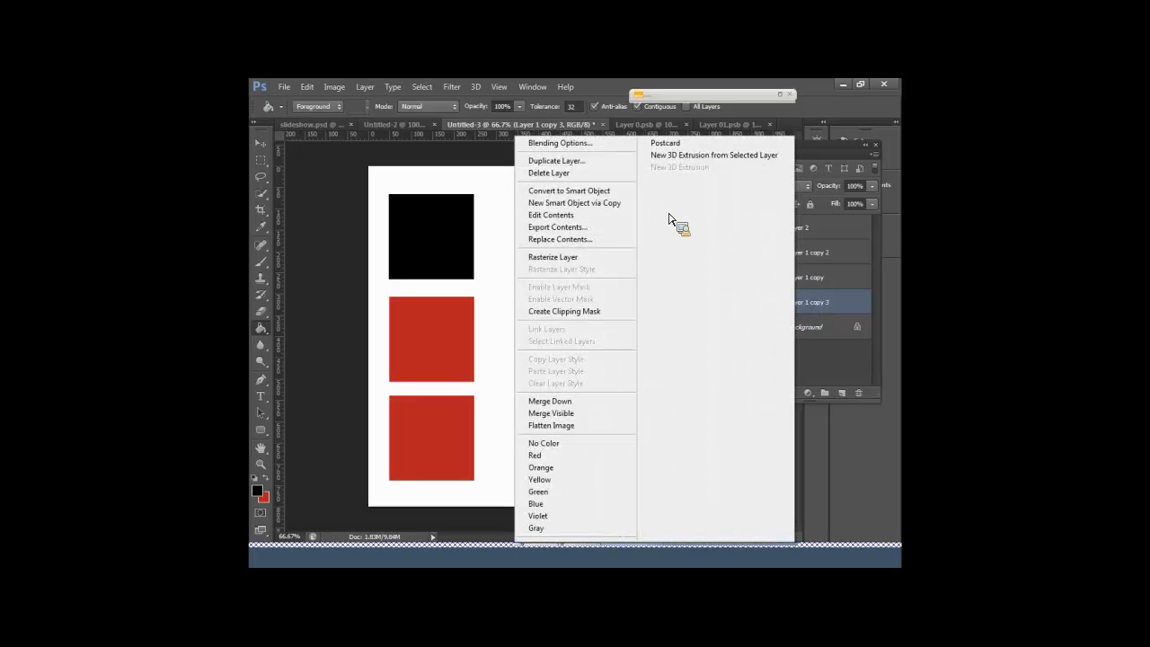
{"action": "left_click", "coordinate": [581, 206]}
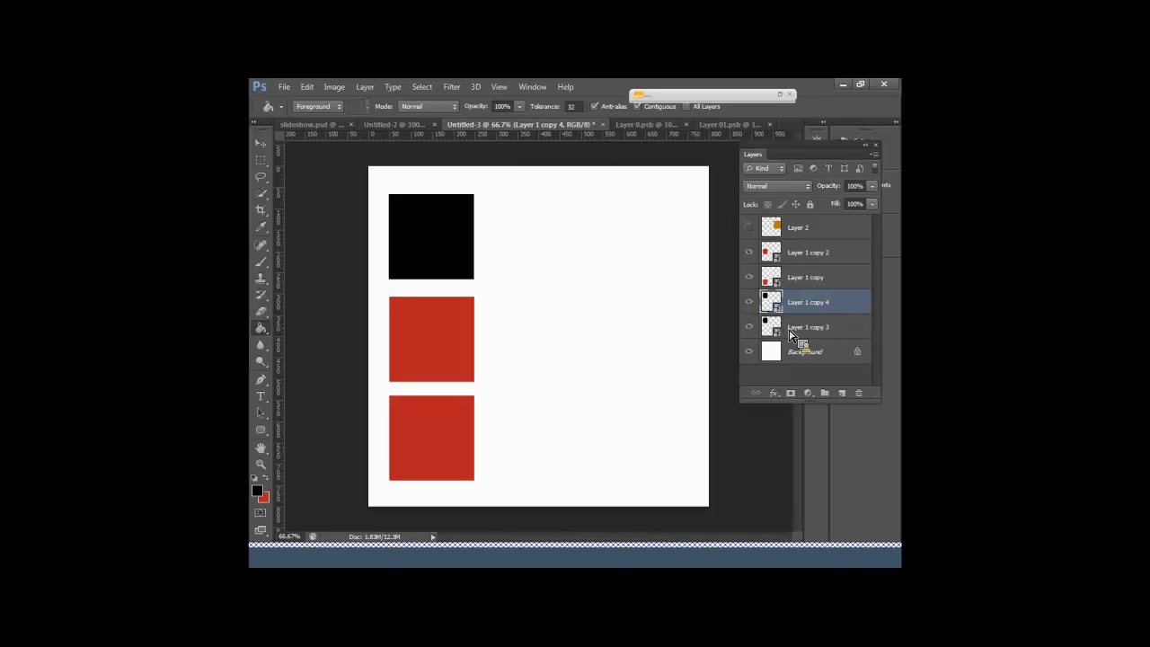
{"action": "left_click_drag", "start_coordinate": [766, 331], "coordinate": [868, 405]}
{"action": "left_click_drag", "start_coordinate": [809, 305], "coordinate": [861, 402]}
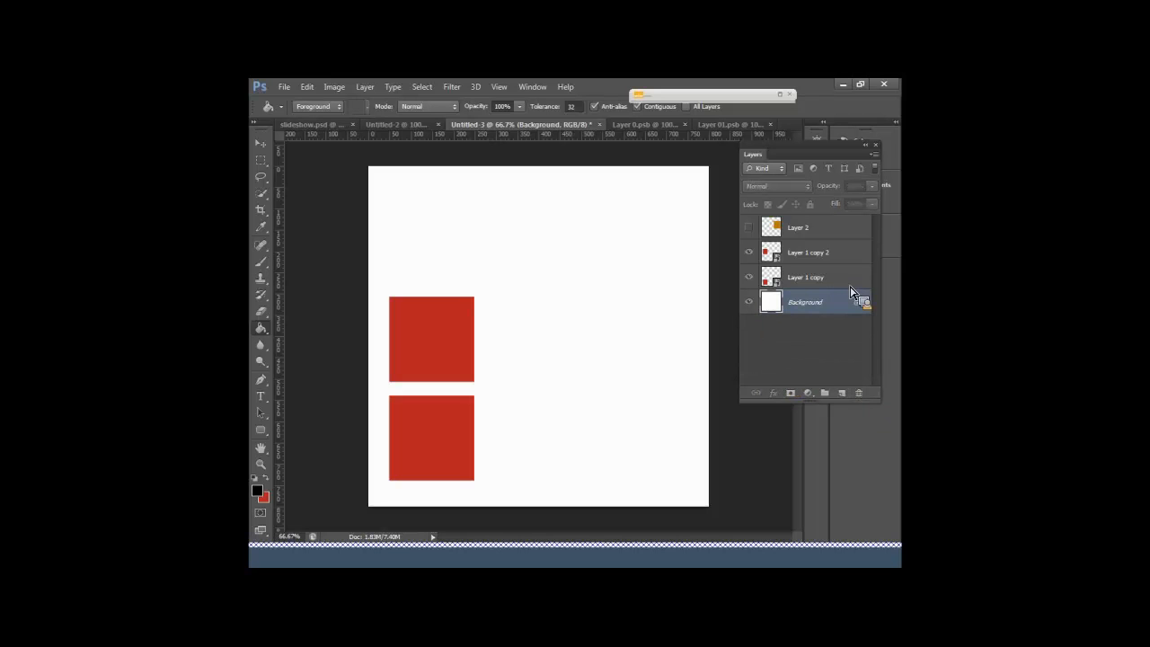
Step: Duplicate the Layer 1 copy smart object and move the squares so the duplicate sits at the top of the column
{"action": "left_click_drag", "start_coordinate": [851, 291], "coordinate": [843, 394]}
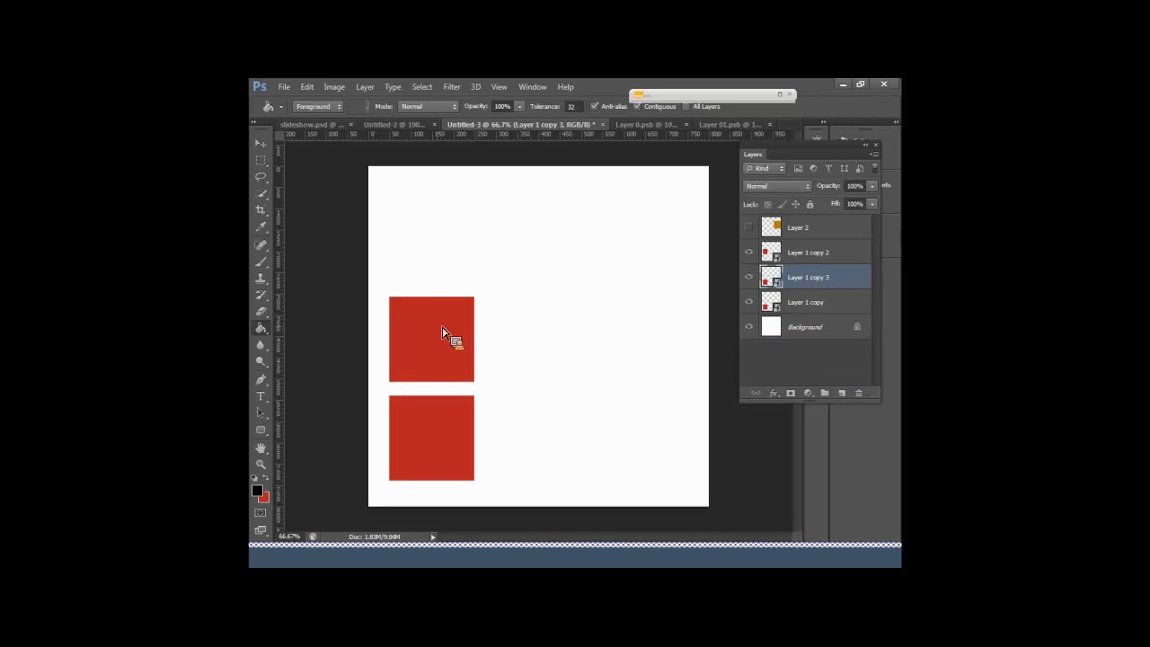
{"action": "key", "text": "v"}
{"action": "mouse_move", "coordinate": [442, 333]}
{"action": "left_mouse_down"}
{"action": "mouse_move", "coordinate": [442, 258]}
{"action": "mouse_move", "coordinate": [449, 341]}
{"action": "mouse_move", "coordinate": [438, 336]}
{"action": "left_mouse_up"}
{"action": "left_click", "coordinate": [830, 278]}
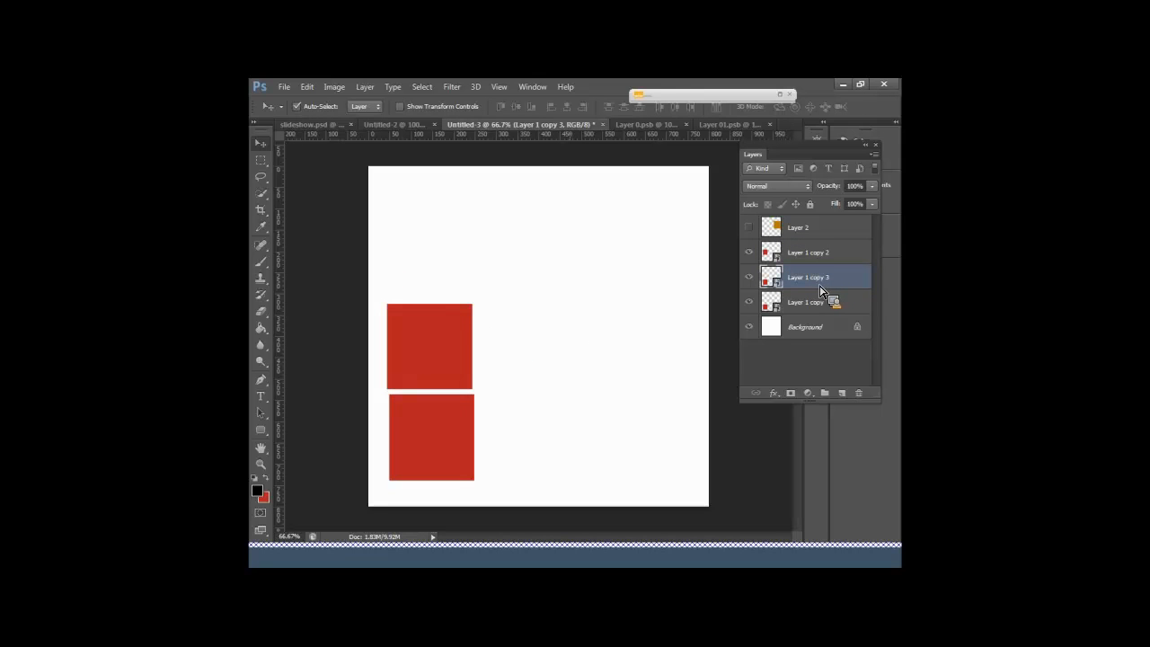
{"action": "left_click_drag", "start_coordinate": [441, 440], "coordinate": [418, 243]}
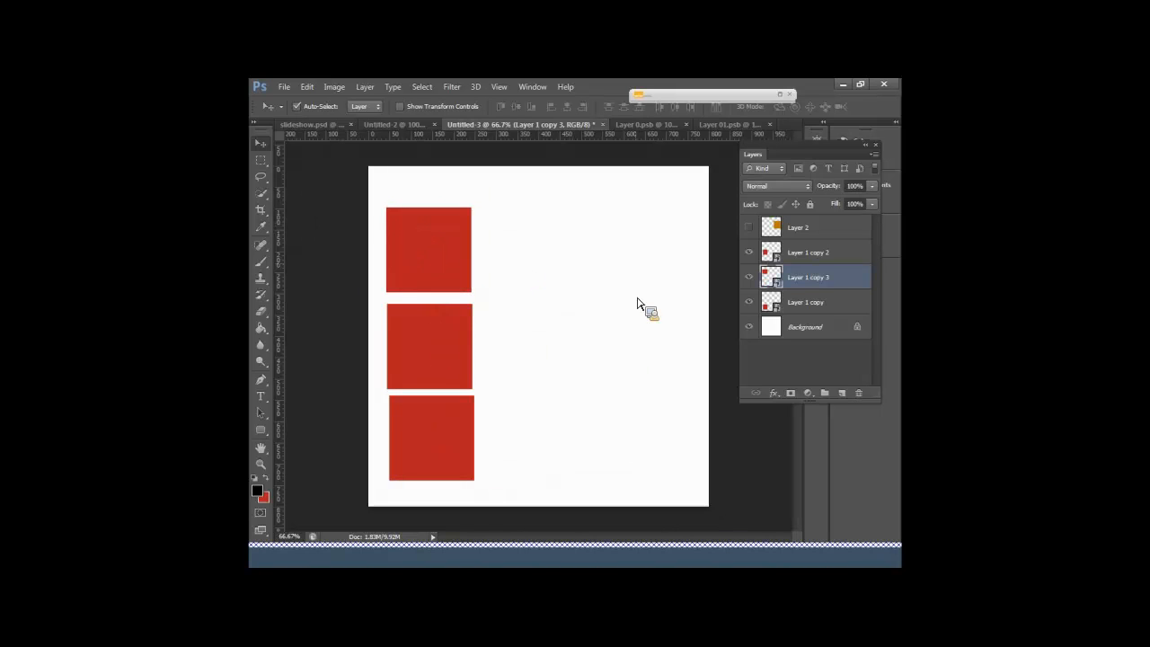
Step: Fill the square in Layer 0.psb with black, save the contents and return to Untitled-3
{"action": "left_click", "coordinate": [640, 124]}
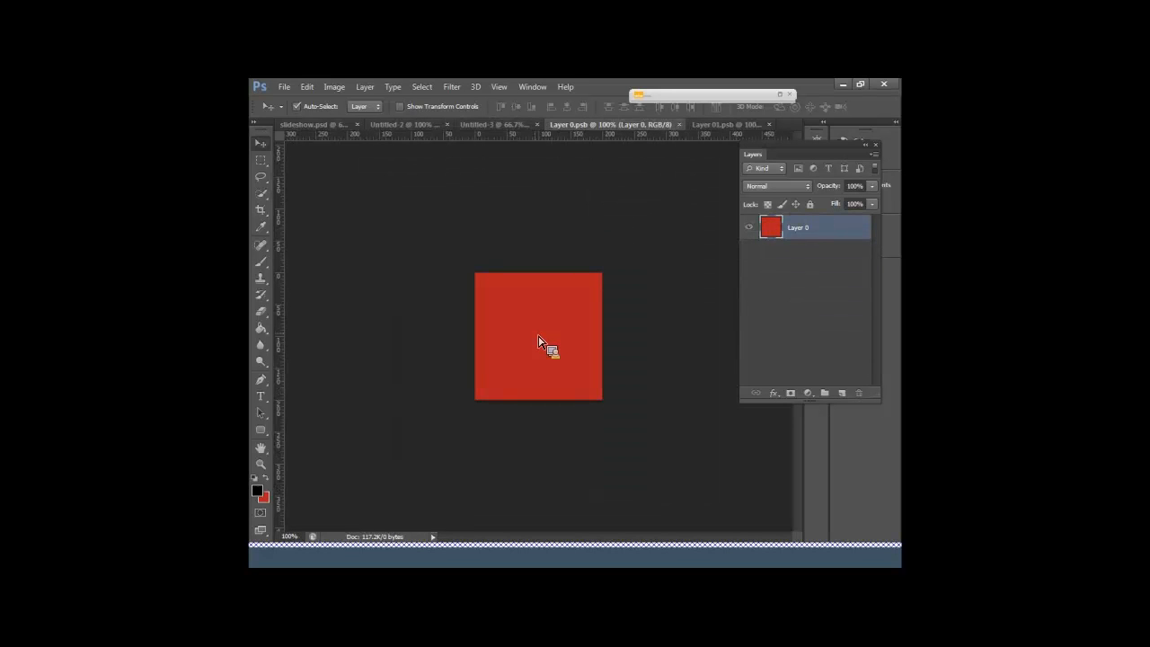
{"action": "key", "text": "g"}
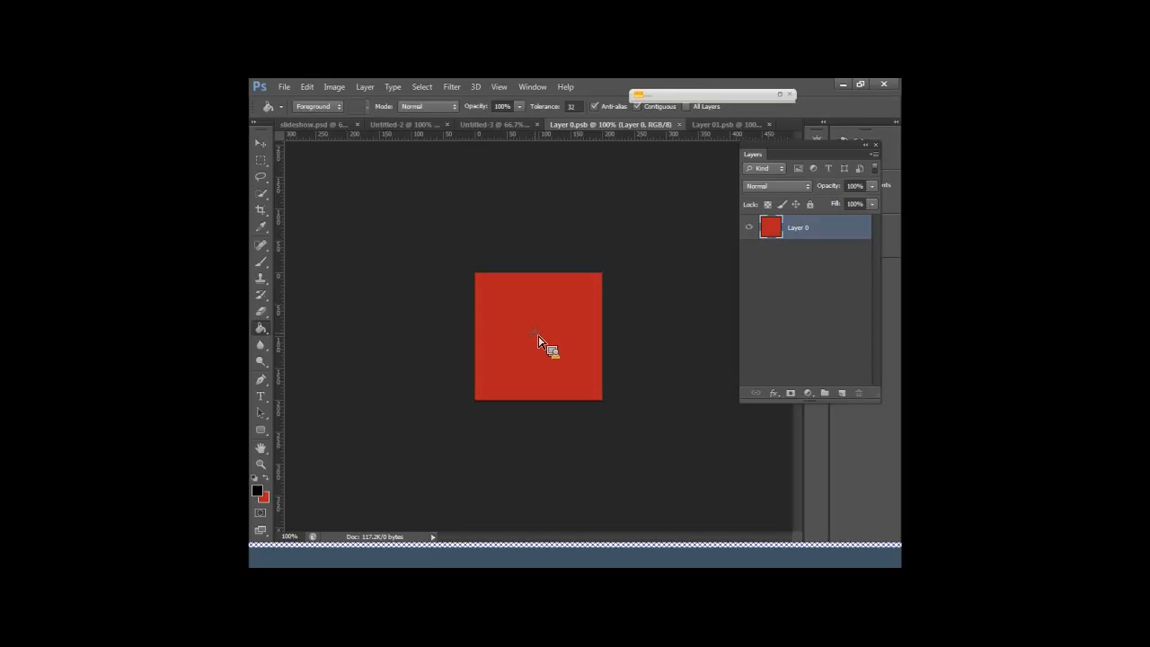
{"action": "left_click", "coordinate": [537, 340]}
{"action": "key", "text": "v"}
{"action": "left_click_drag", "start_coordinate": [537, 340], "coordinate": [481, 132]}
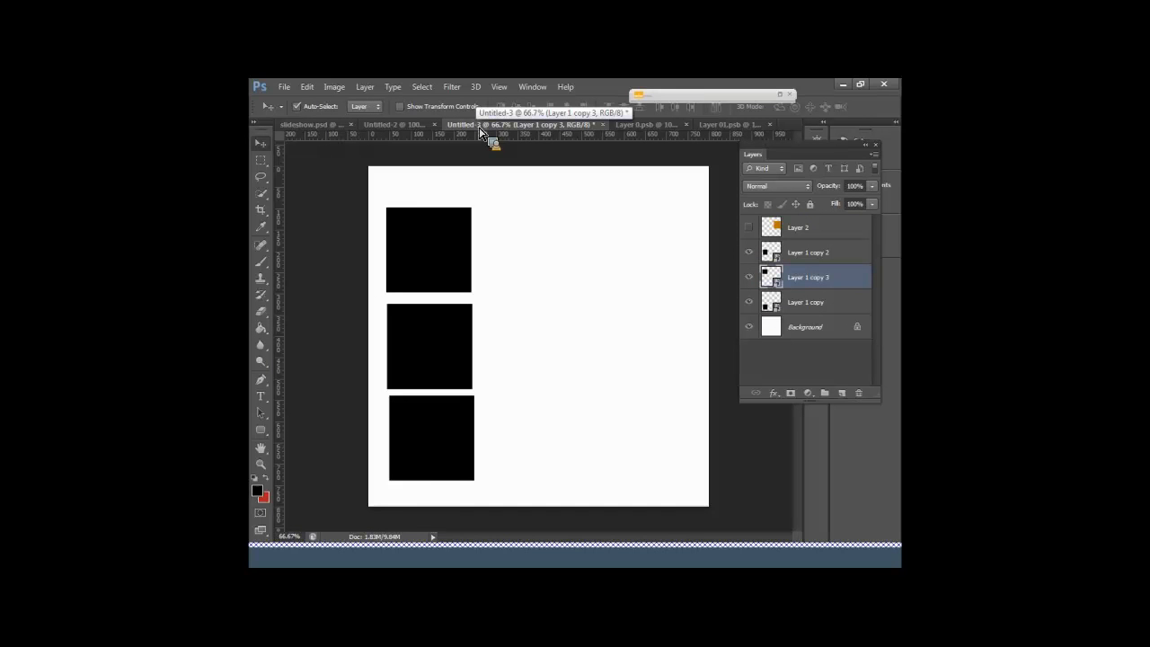
{"action": "left_click_drag", "start_coordinate": [481, 133], "coordinate": [481, 132]}
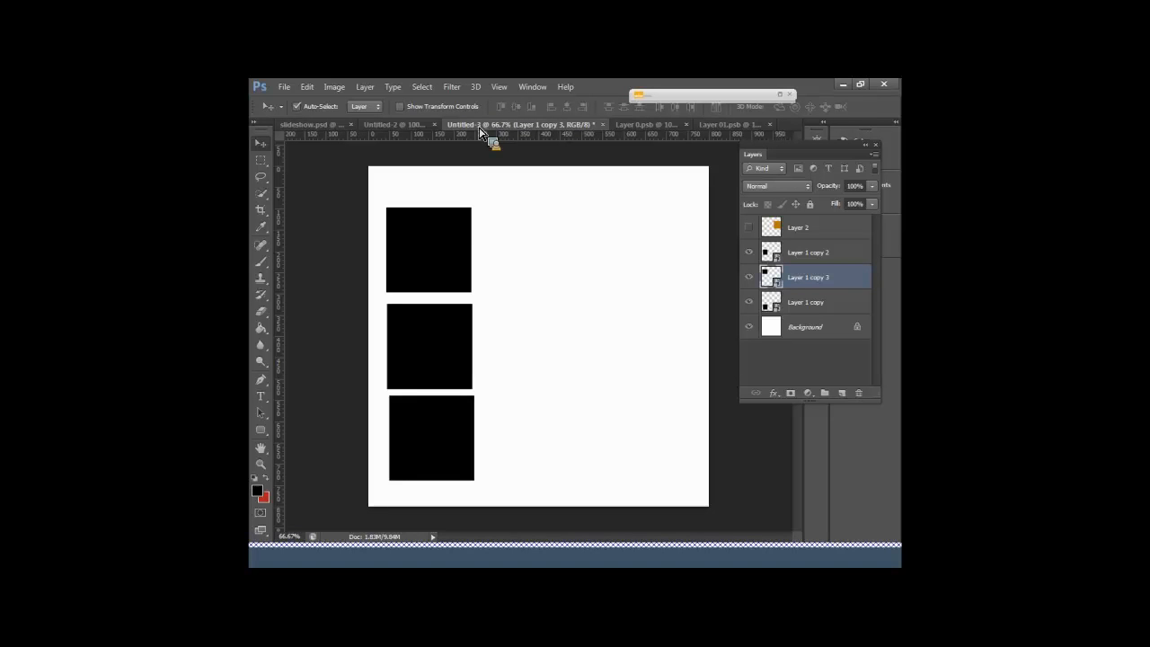
{"action": "left_click_drag", "start_coordinate": [481, 132], "coordinate": [481, 133]}
Step: Add a new layer filled with red above Layer 0 in Layer 0.psb, save and return to Untitled-3
{"action": "left_click_drag", "start_coordinate": [481, 132], "coordinate": [837, 394]}
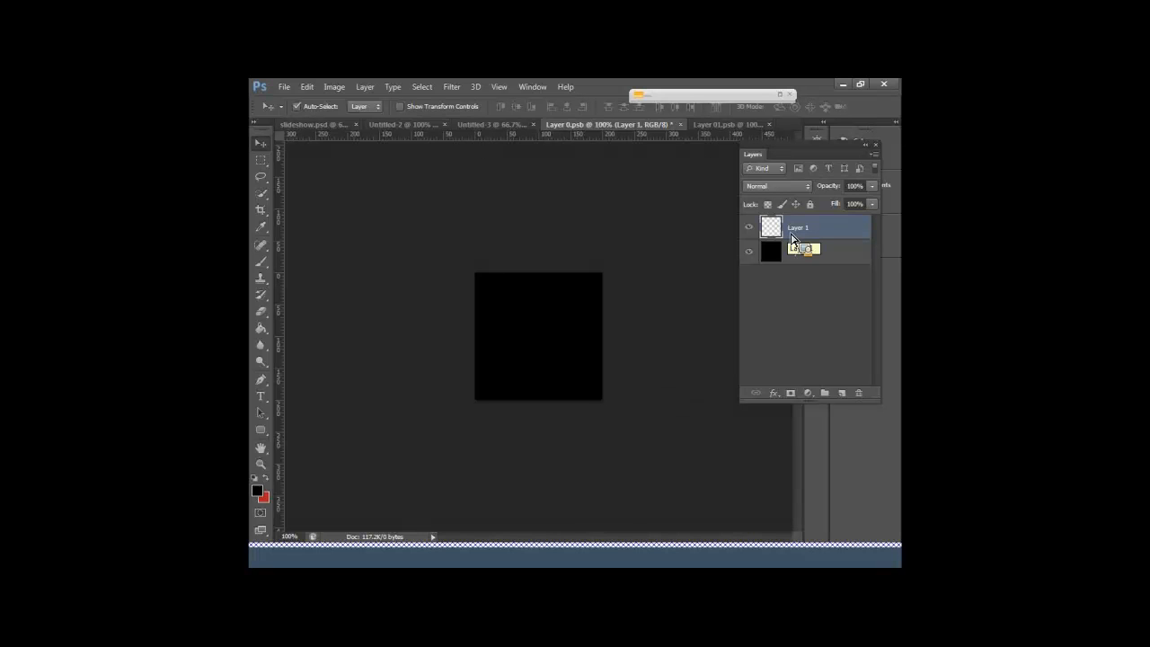
{"action": "left_click", "coordinate": [268, 479]}
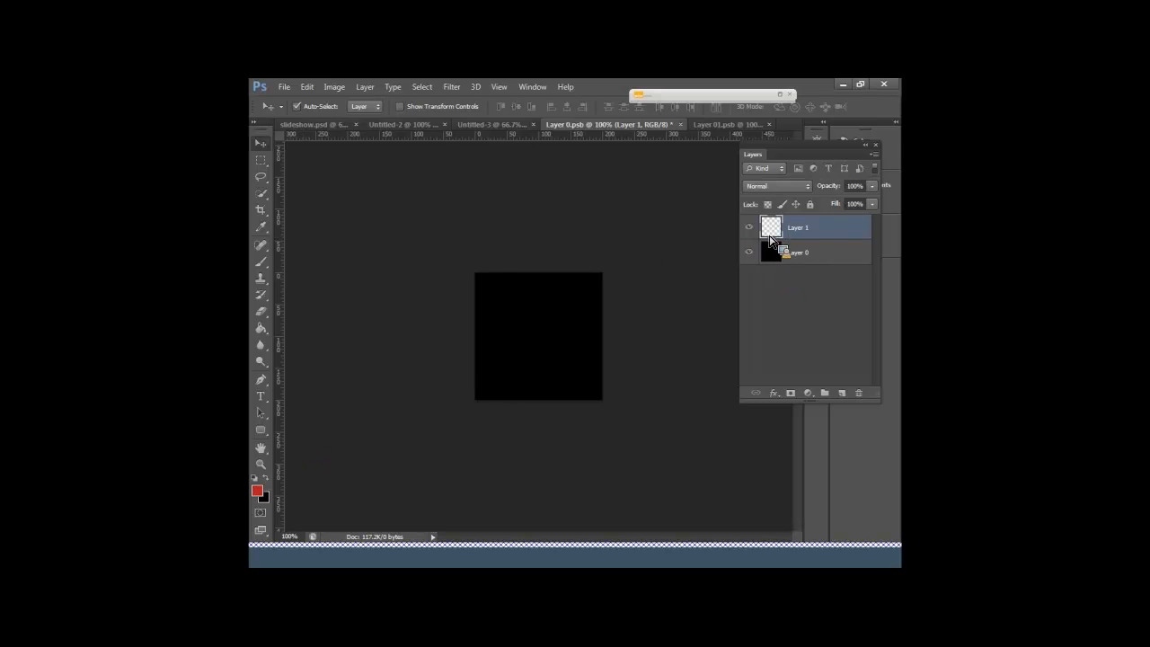
{"action": "key", "text": "g"}
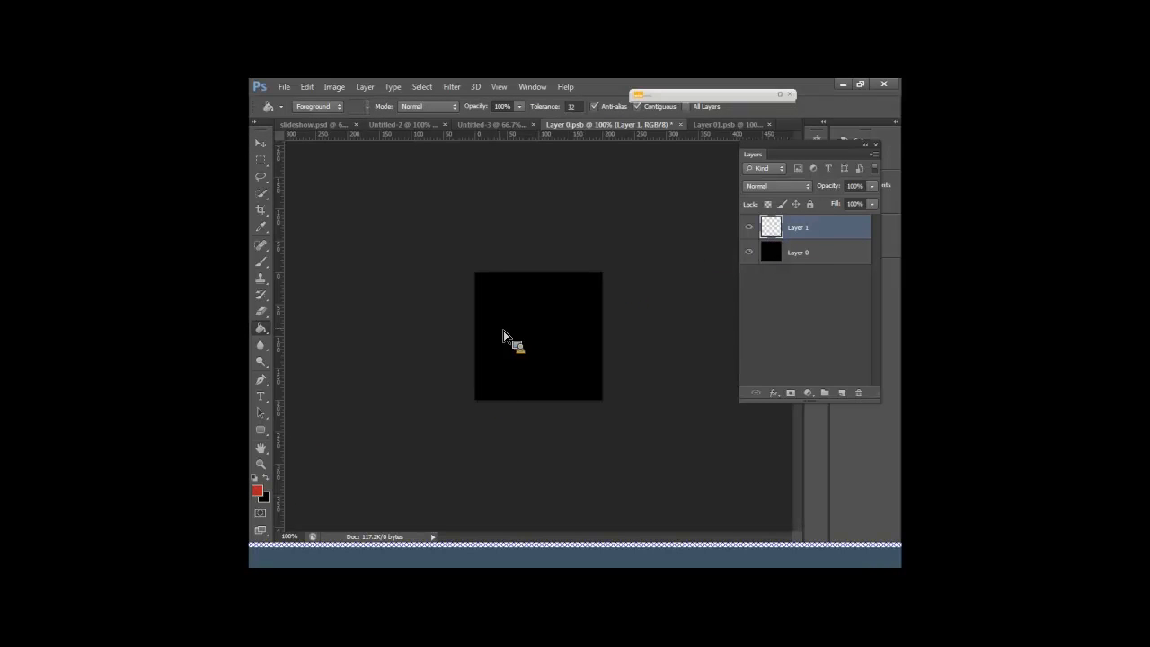
{"action": "left_click", "coordinate": [504, 337]}
{"action": "key", "text": "ctrl+s"}
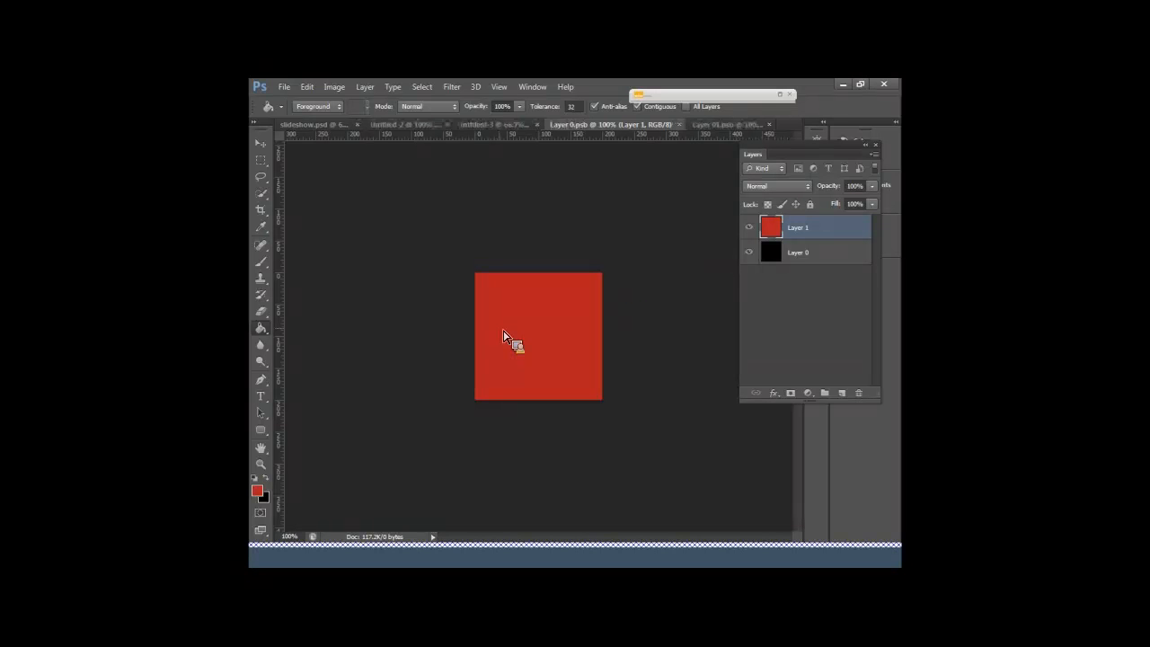
{"action": "left_click", "coordinate": [497, 125]}
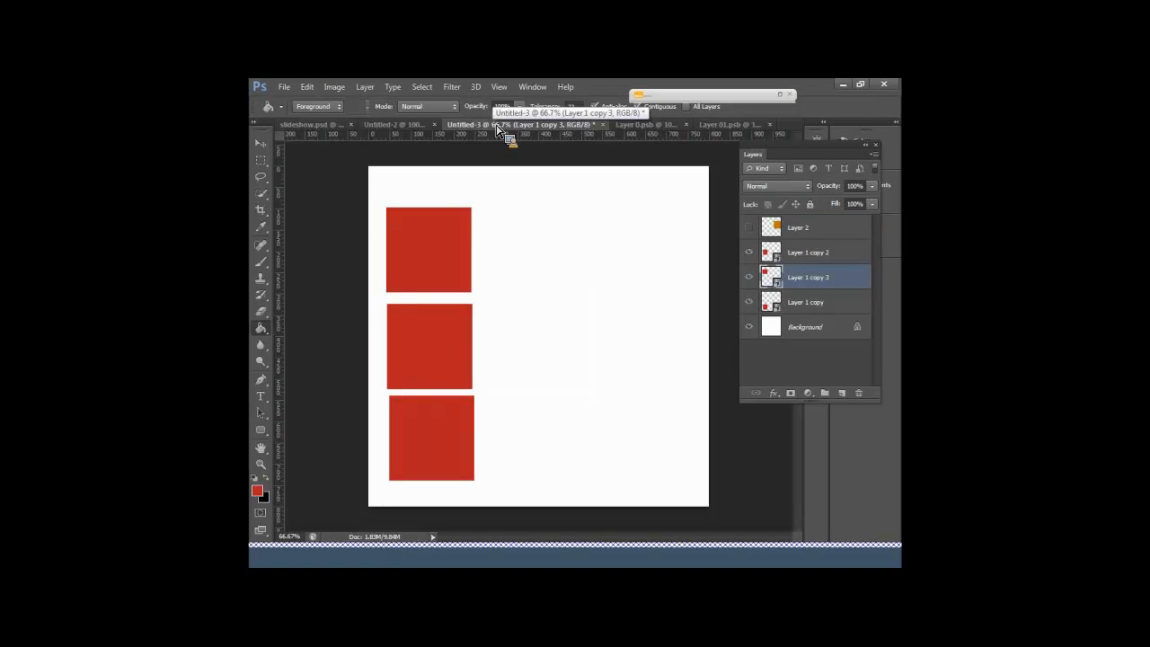
Step: Hide the red Layer 1 in Layer 0.psb, save the contents and check the squares in Untitled-3
{"action": "left_click", "coordinate": [644, 127]}
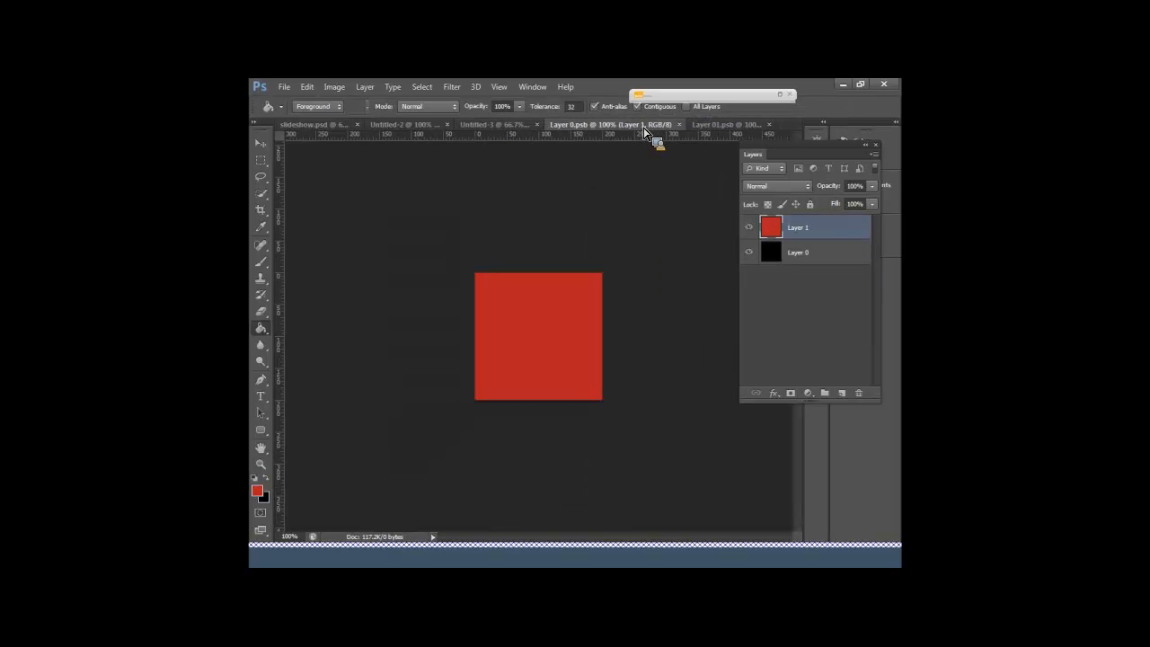
{"action": "left_click", "coordinate": [750, 228]}
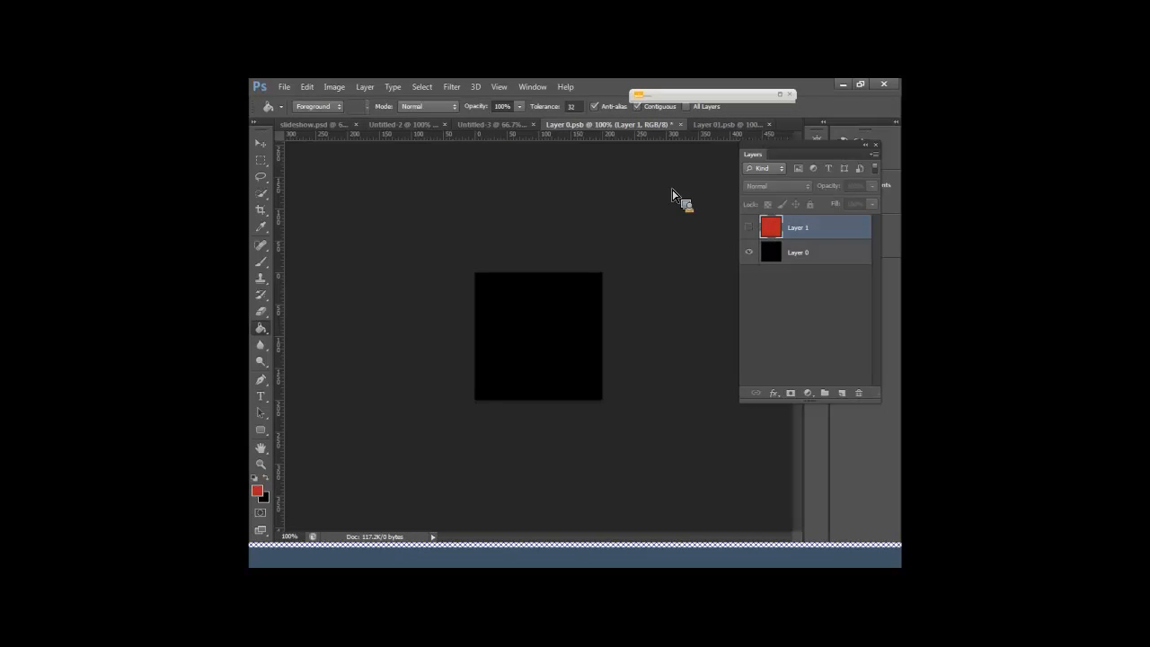
{"action": "left_click", "coordinate": [514, 127]}
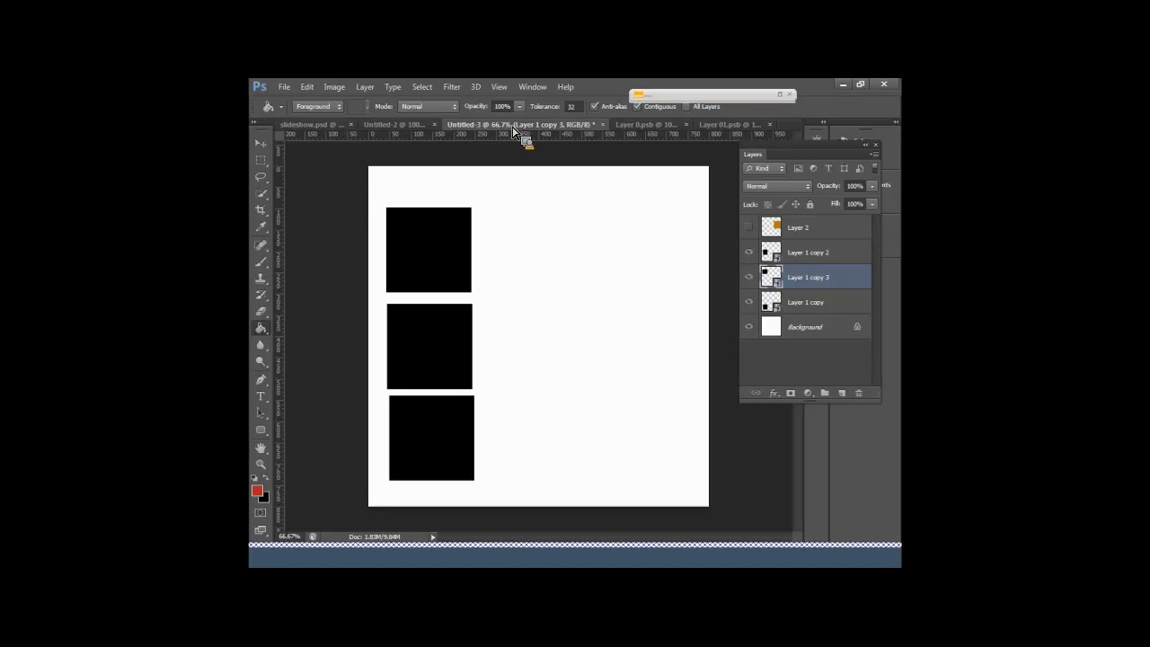
{"action": "left_click", "coordinate": [640, 126]}
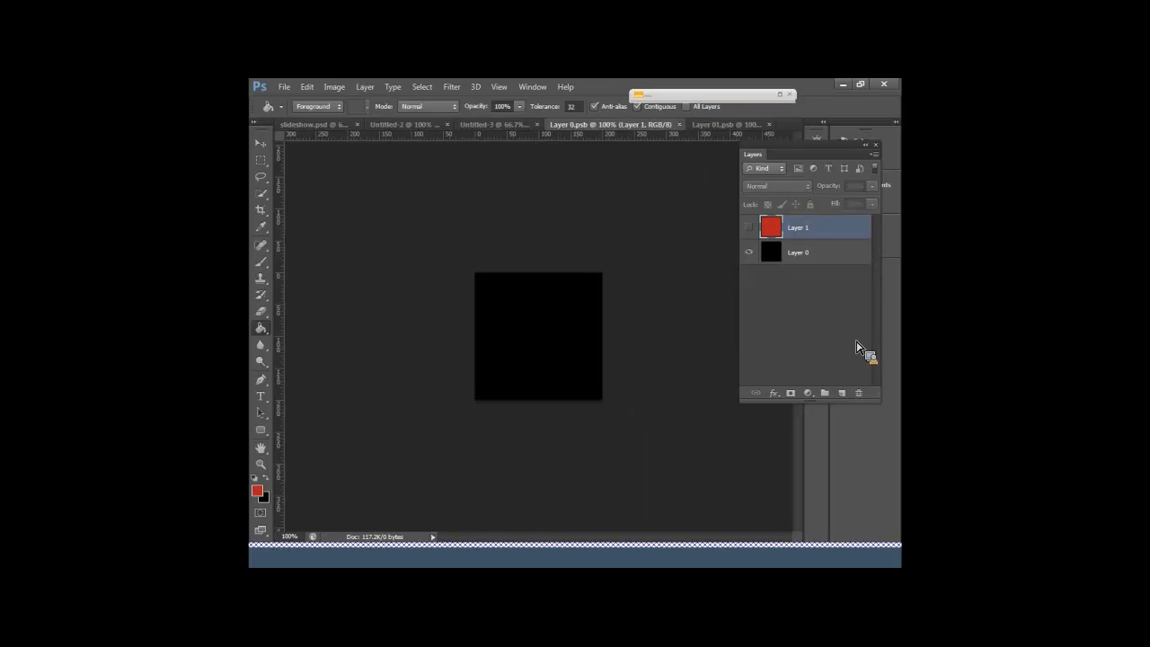
Step: Switch to the slideshow.psd document and select Layer 74
{"action": "left_click_drag", "start_coordinate": [857, 348], "coordinate": [312, 142]}
{"action": "left_click", "coordinate": [312, 127]}
{"action": "left_click", "coordinate": [309, 88]}
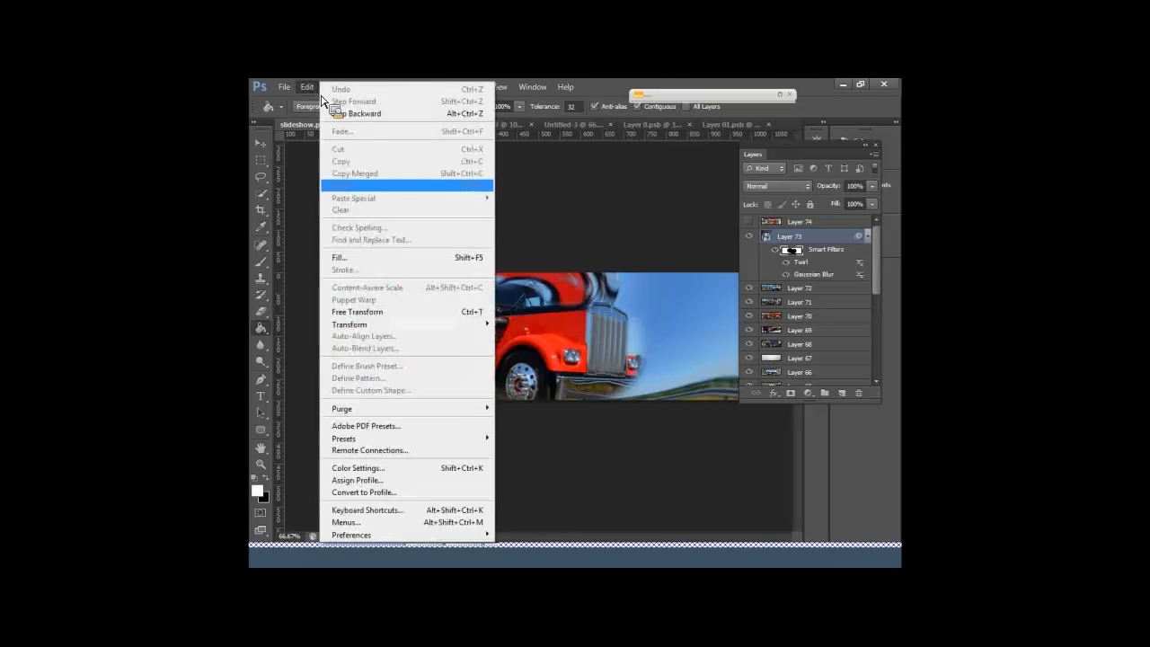
{"action": "left_click", "coordinate": [314, 90]}
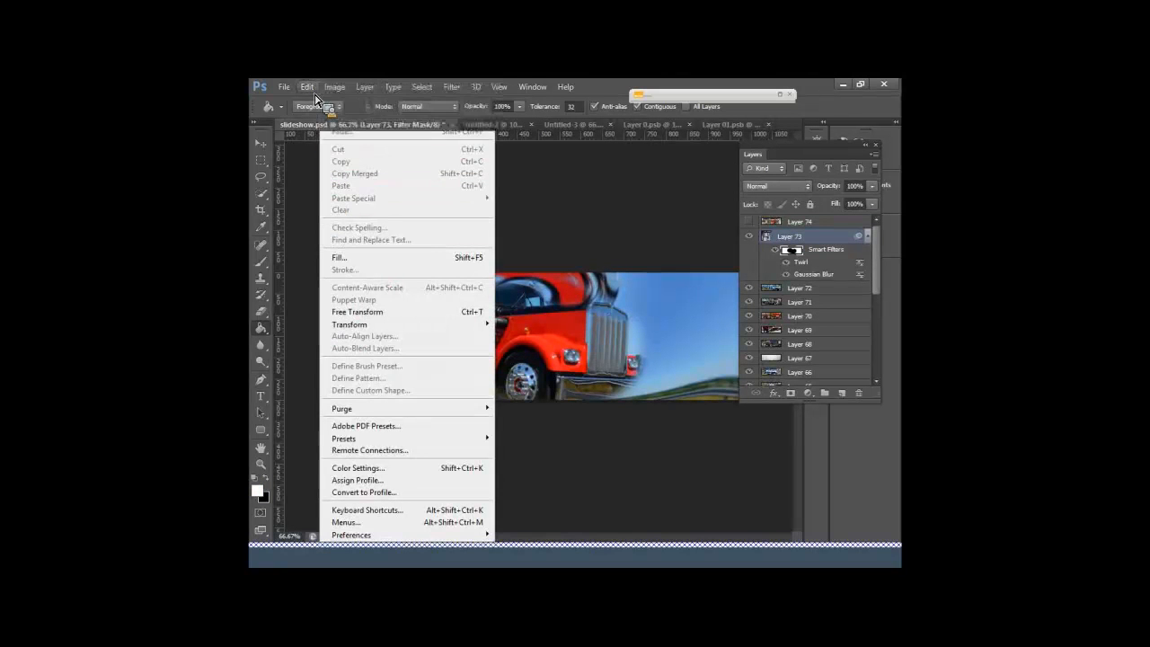
{"action": "left_click", "coordinate": [800, 225]}
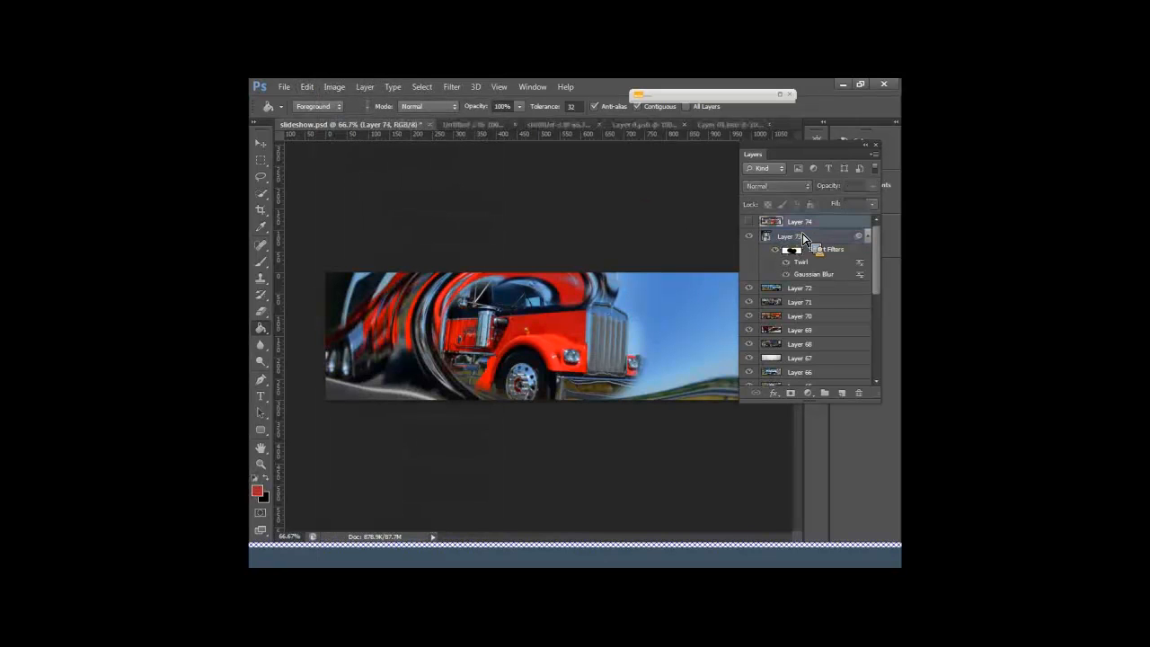
Step: Hide Layer 73 in slideshow.psd and copy the entire blue truck image from Layer 72
{"action": "left_click", "coordinate": [801, 287]}
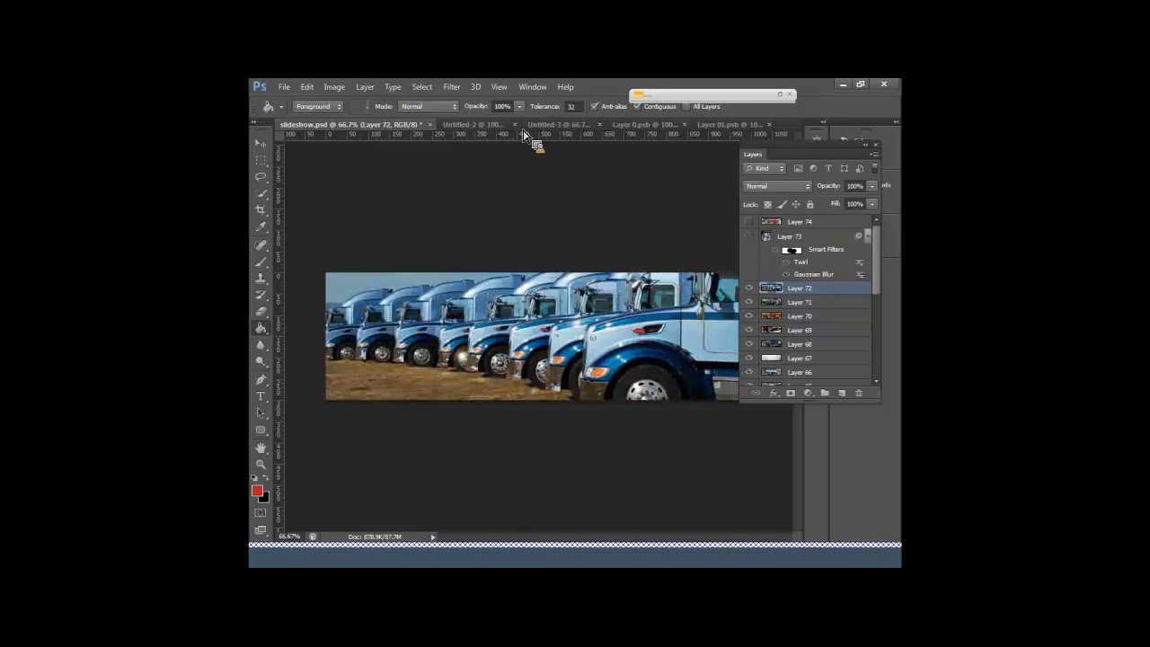
{"action": "left_click", "coordinate": [307, 87]}
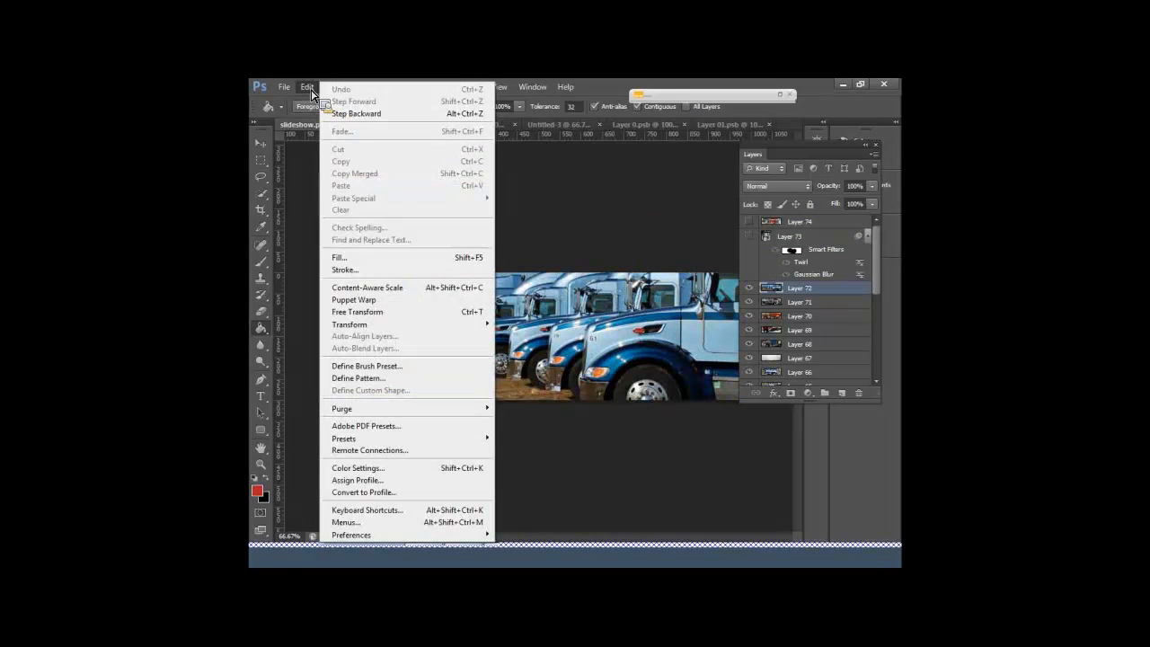
{"action": "left_click", "coordinate": [309, 90]}
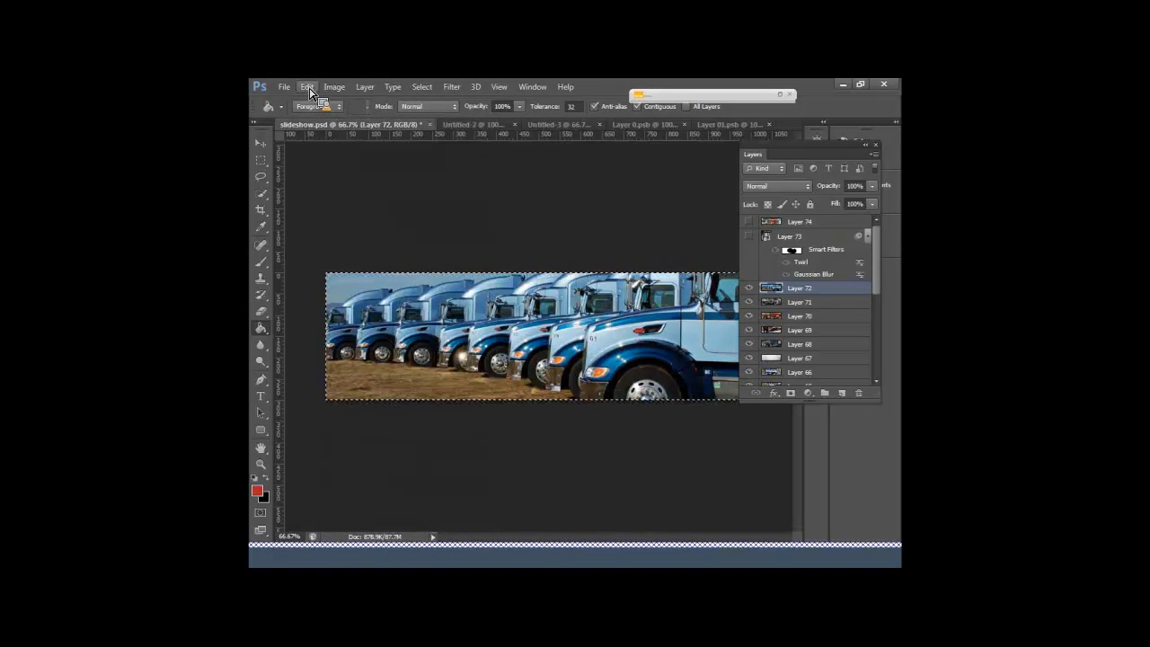
{"action": "left_click", "coordinate": [306, 87]}
{"action": "left_click", "coordinate": [352, 173]}
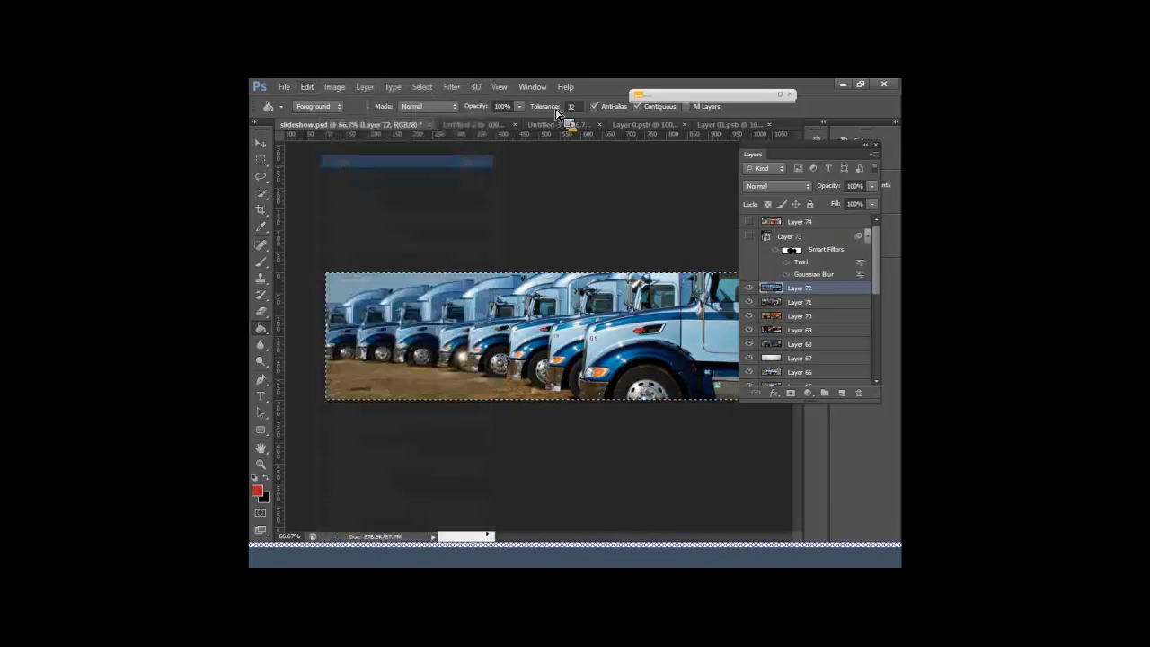
Step: Paste the copied truck image above Layer 1 in Layer 0.psb, save the contents and return to Untitled-3
{"action": "left_click", "coordinate": [649, 126]}
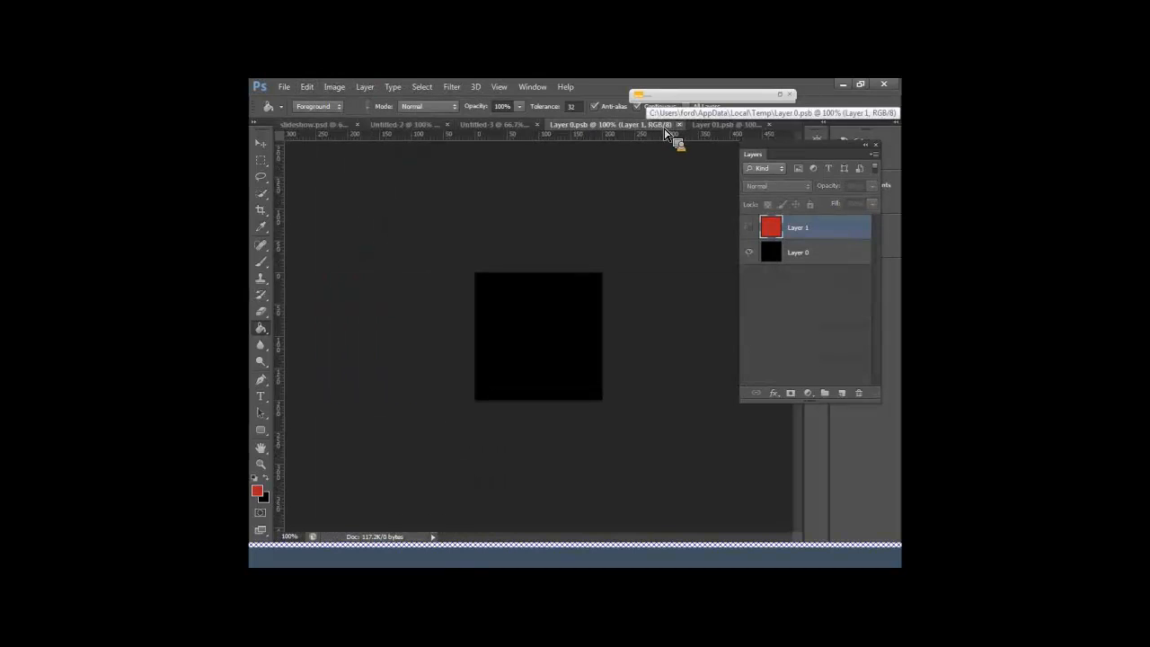
{"action": "key", "text": "ctrl+v"}
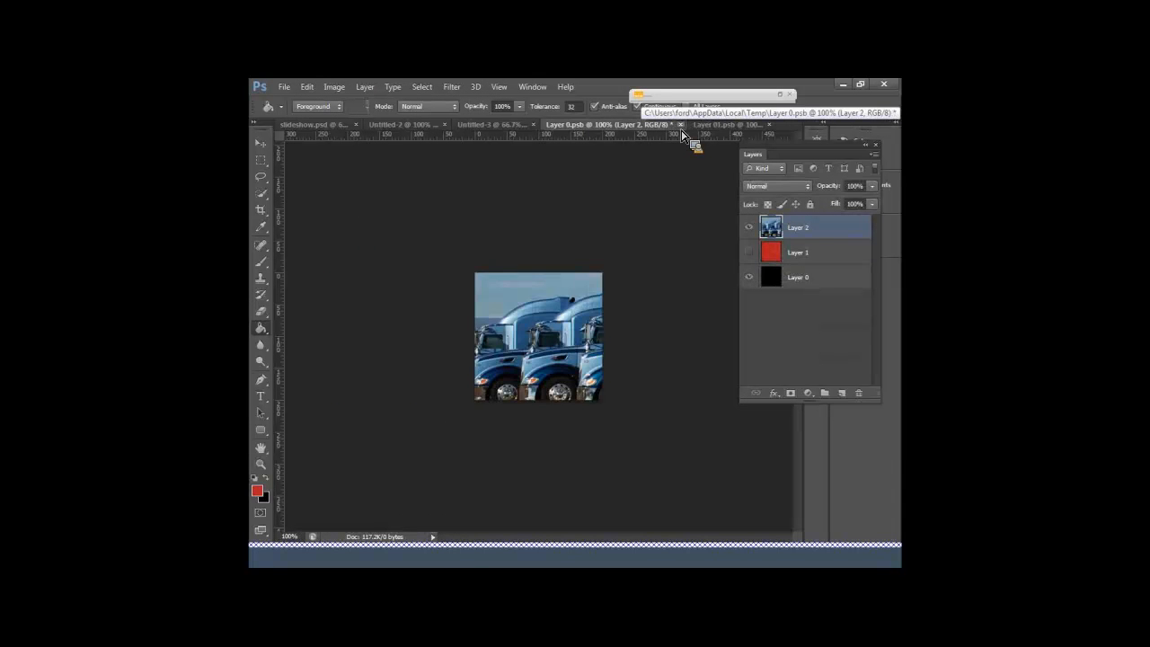
{"action": "key", "text": "ctrl+s"}
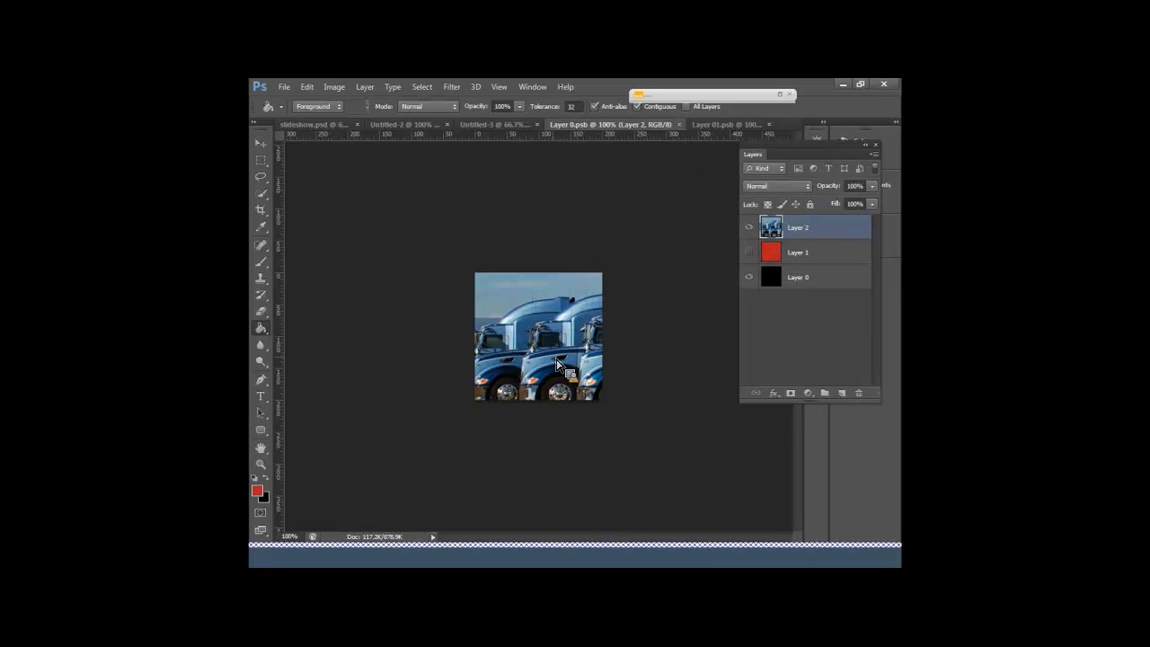
{"action": "left_click", "coordinate": [496, 125]}
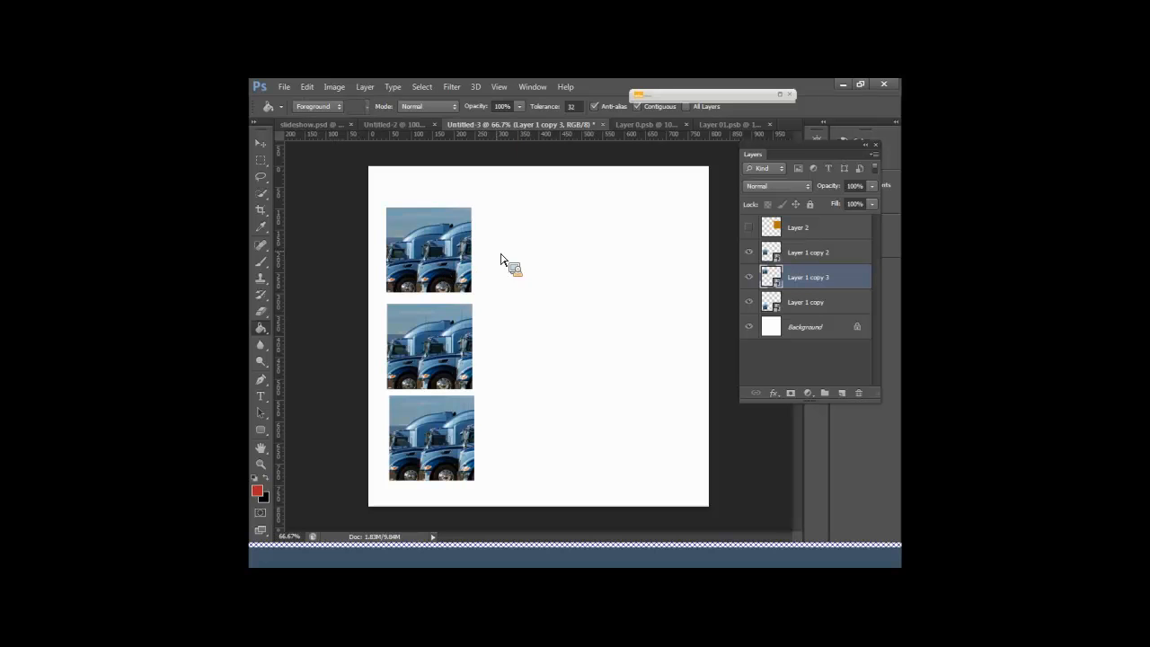
Step: Create a new document with the default settings and paste the copied truck image into it
{"action": "key", "text": "v"}
{"action": "left_click_drag", "start_coordinate": [498, 254], "coordinate": [755, 128]}
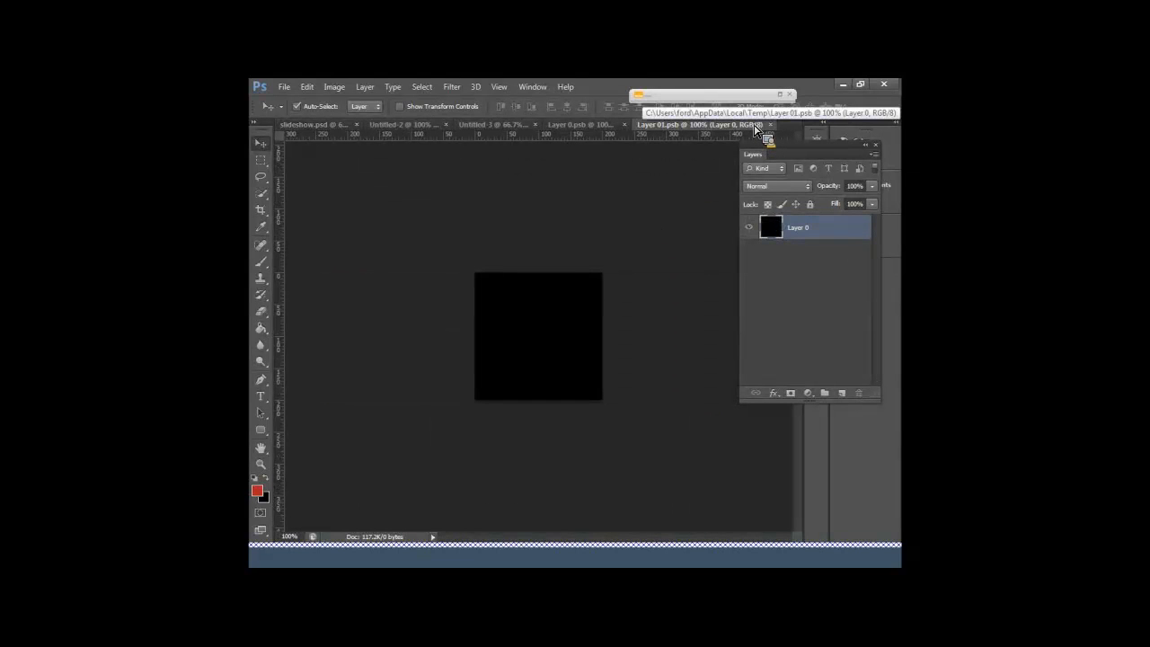
{"action": "key", "text": "ctrl+n"}
{"action": "key", "text": "Return"}
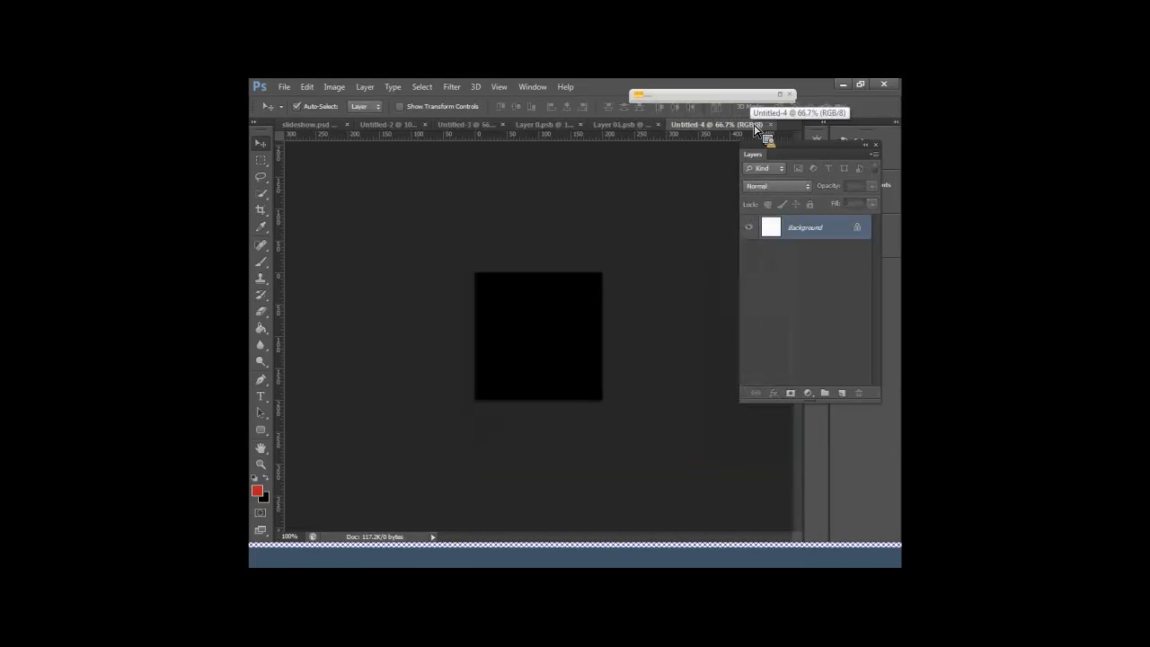
{"action": "key", "text": "ctrl+v"}
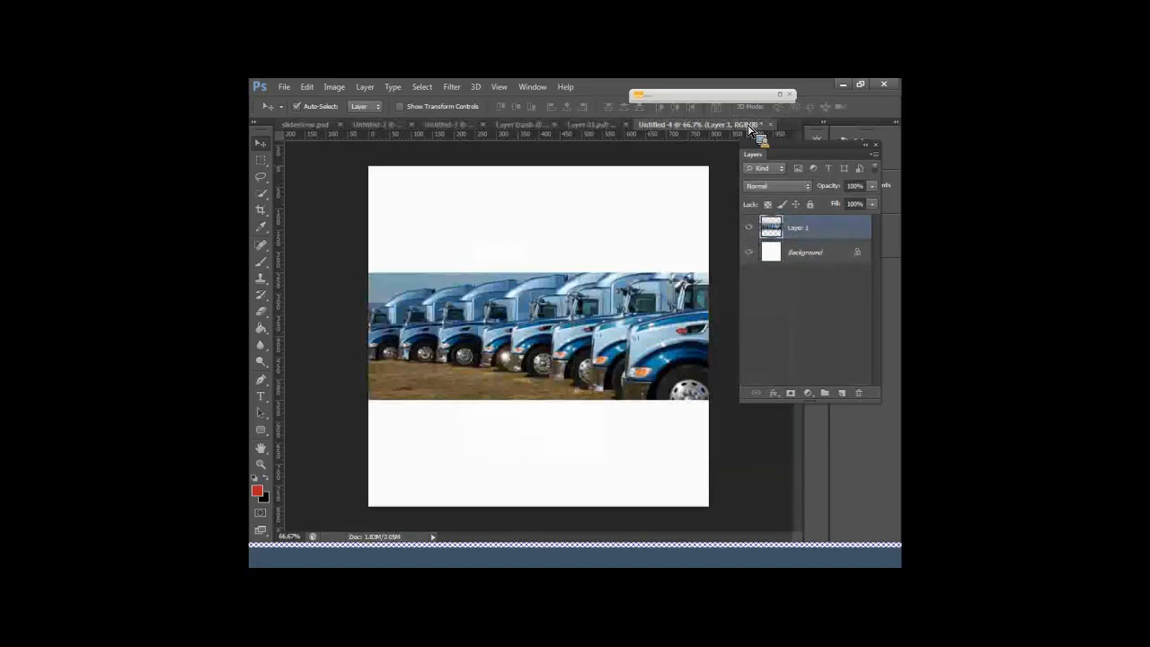
Step: Shrink the pasted truck layer toward the canvas's right edge with Free Transform while it is still a regular pixel layer
{"action": "key", "text": "ctrl+t"}
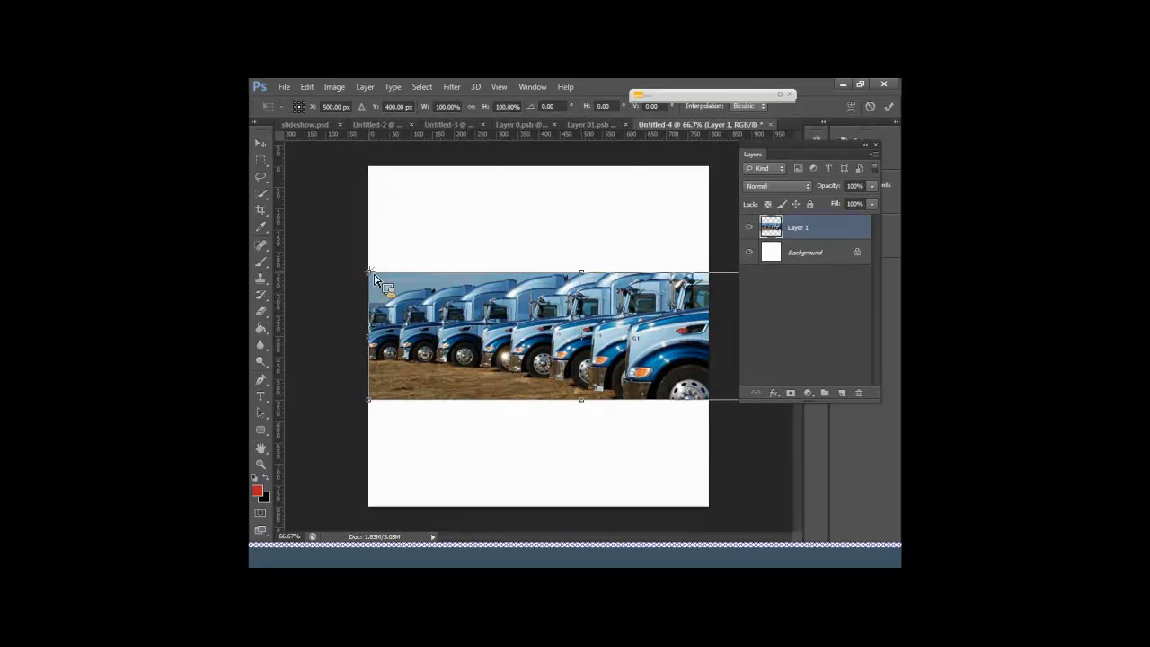
{"action": "left_click_drag", "start_coordinate": [375, 278], "coordinate": [650, 414]}
{"action": "key", "text": "Return"}
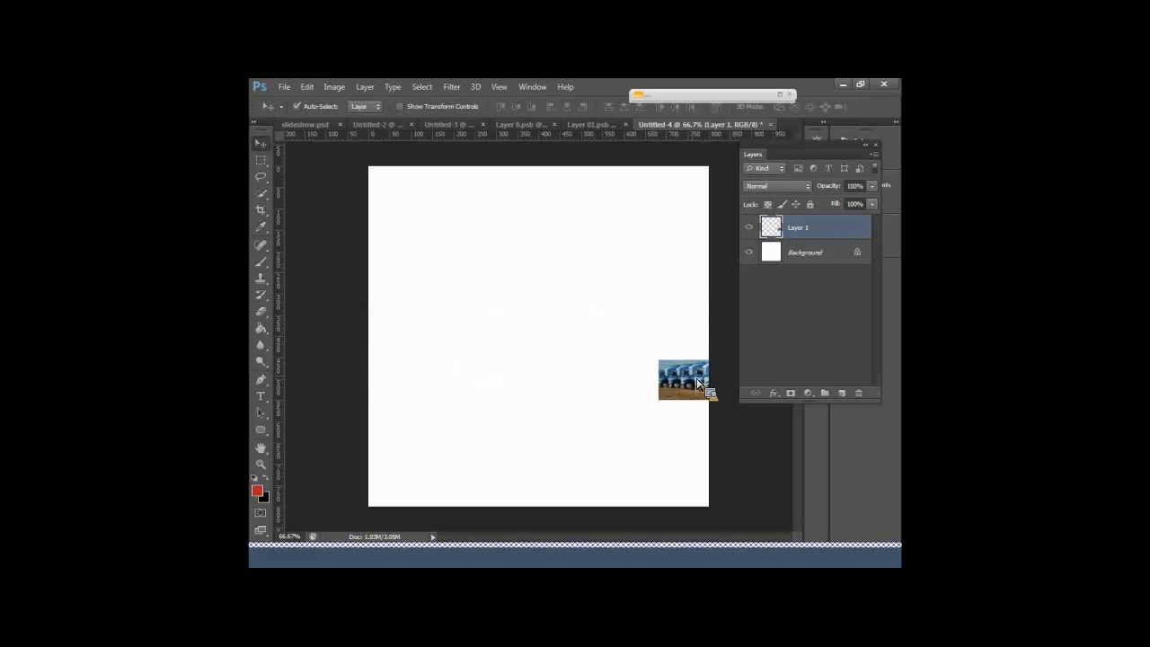
Step: Enlarge the shrunken pixel layer to its original extent, and undo the scaling to restore the original truck image
{"action": "key", "text": "ctrl+t"}
{"action": "left_click_drag", "start_coordinate": [660, 362], "coordinate": [370, 283]}
{"action": "key", "text": "Return"}
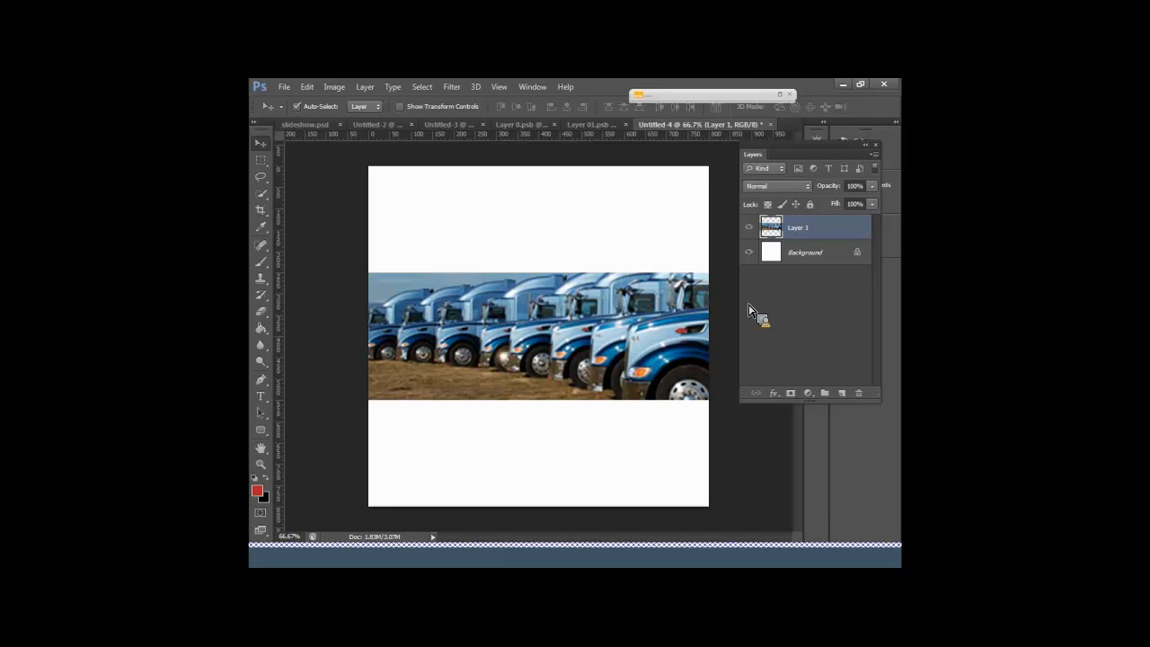
{"action": "key", "text": "ctrl+z"}
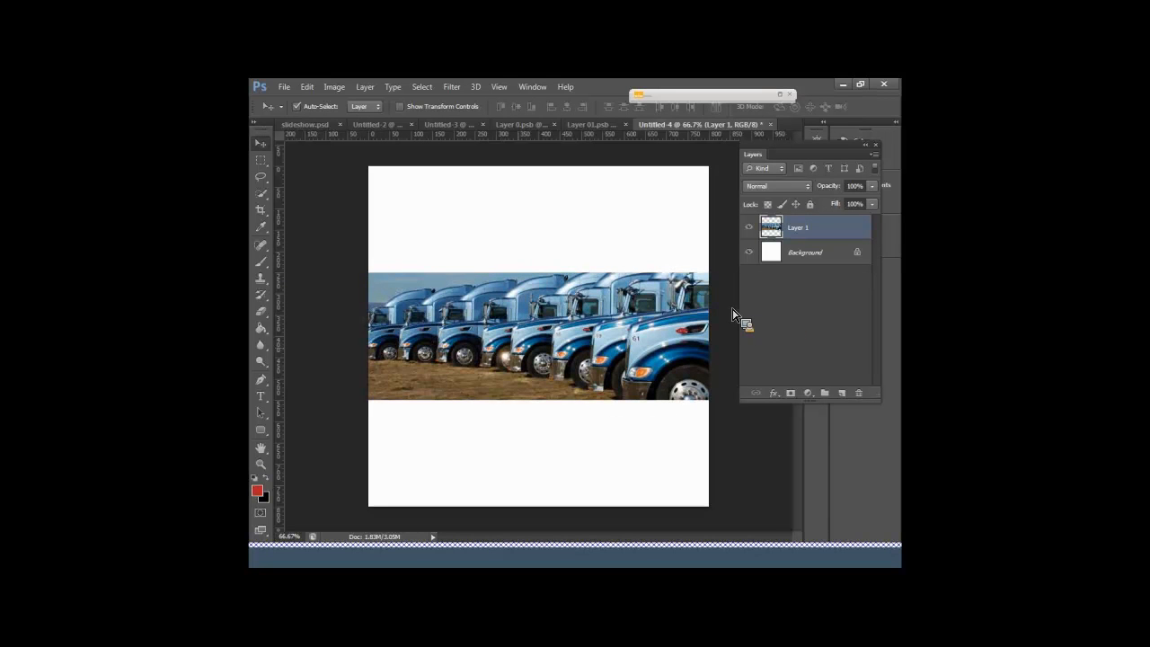
Step: Convert Layer 1 to a smart object for smart filters
{"action": "left_click", "coordinate": [422, 87]}
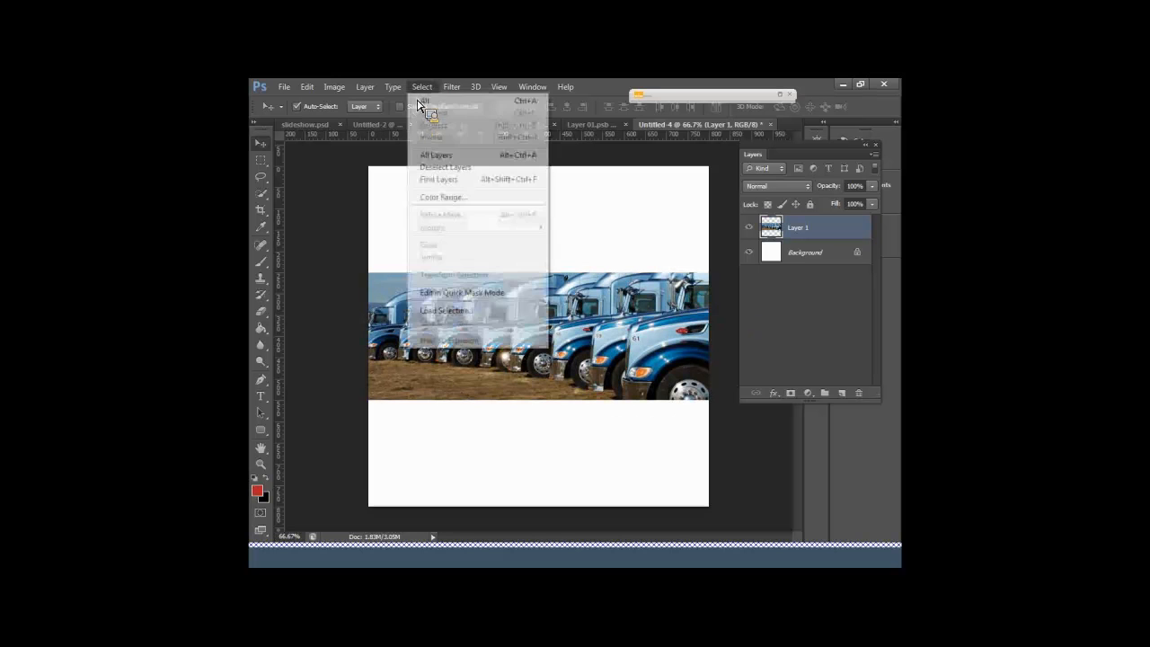
{"action": "left_click", "coordinate": [451, 86]}
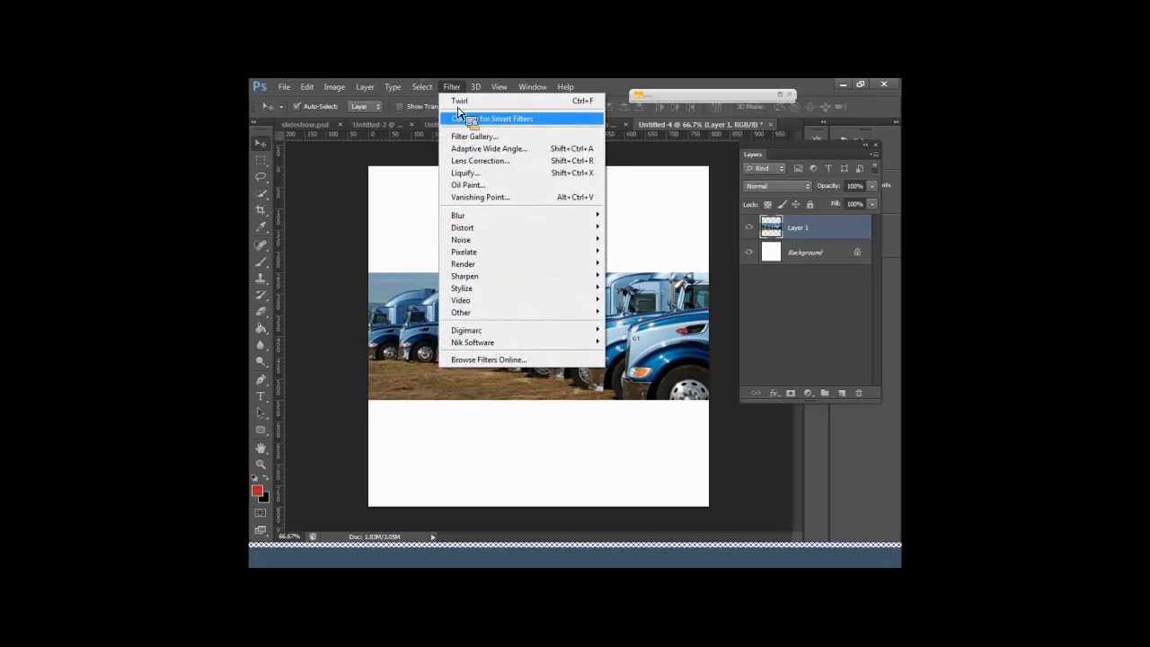
{"action": "left_click", "coordinate": [463, 119]}
{"action": "left_click", "coordinate": [578, 262]}
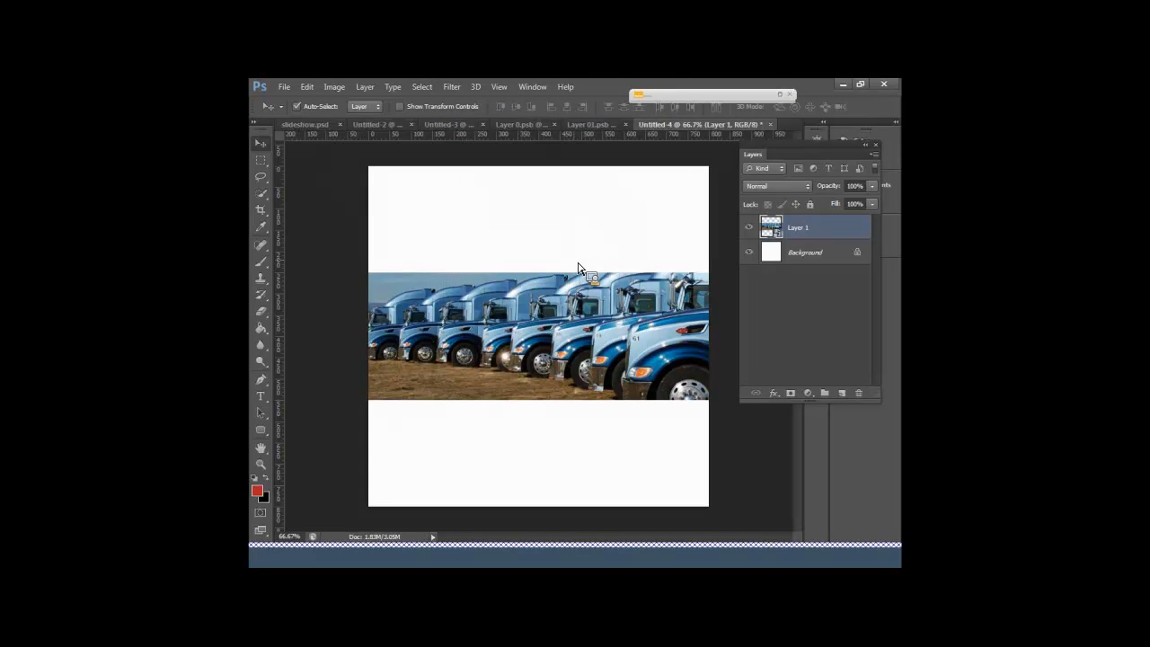
Step: Scale the truck smart object down to 37% with Free Transform, keeping its proportions
{"action": "key", "text": "ctrl+t"}
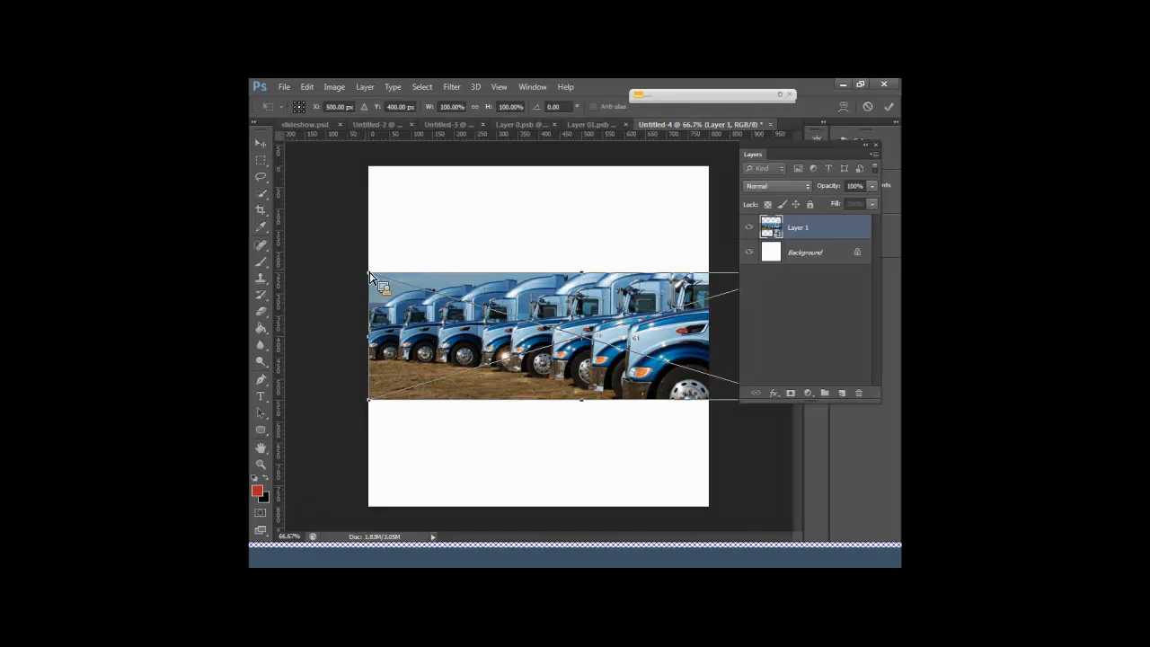
{"action": "left_click_drag", "start_coordinate": [370, 274], "coordinate": [626, 401]}
{"action": "key", "text": "Return"}
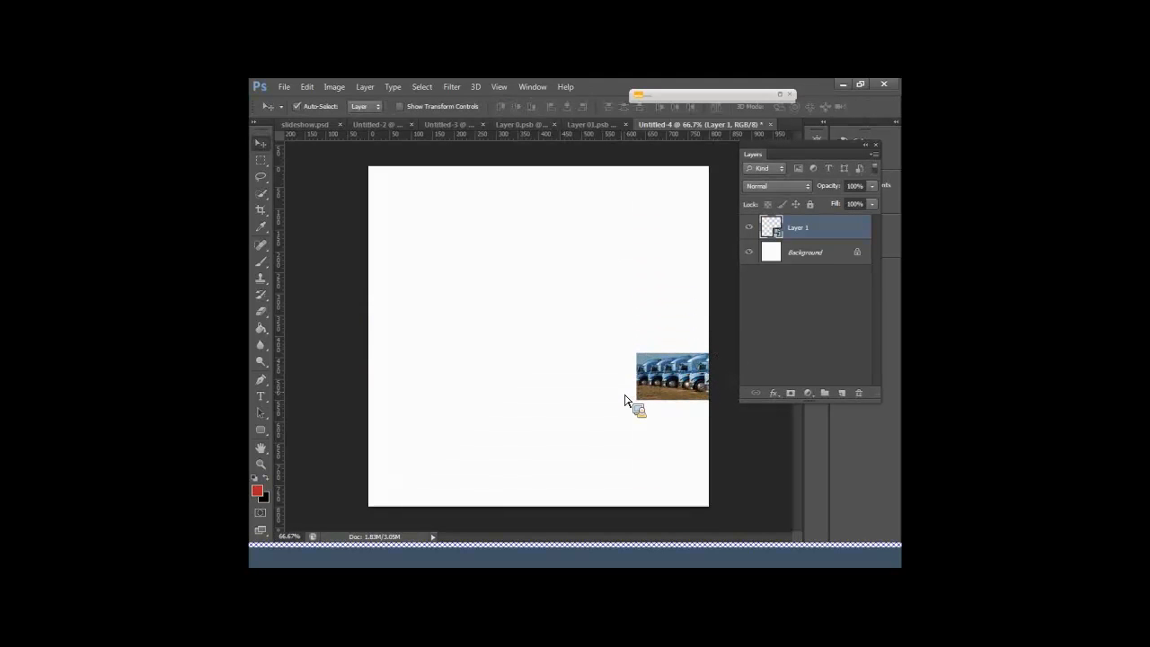
Step: Set the truck smart object's width and height to 100% and move it flush with the canvas's left edge
{"action": "key", "text": "ctrl+t"}
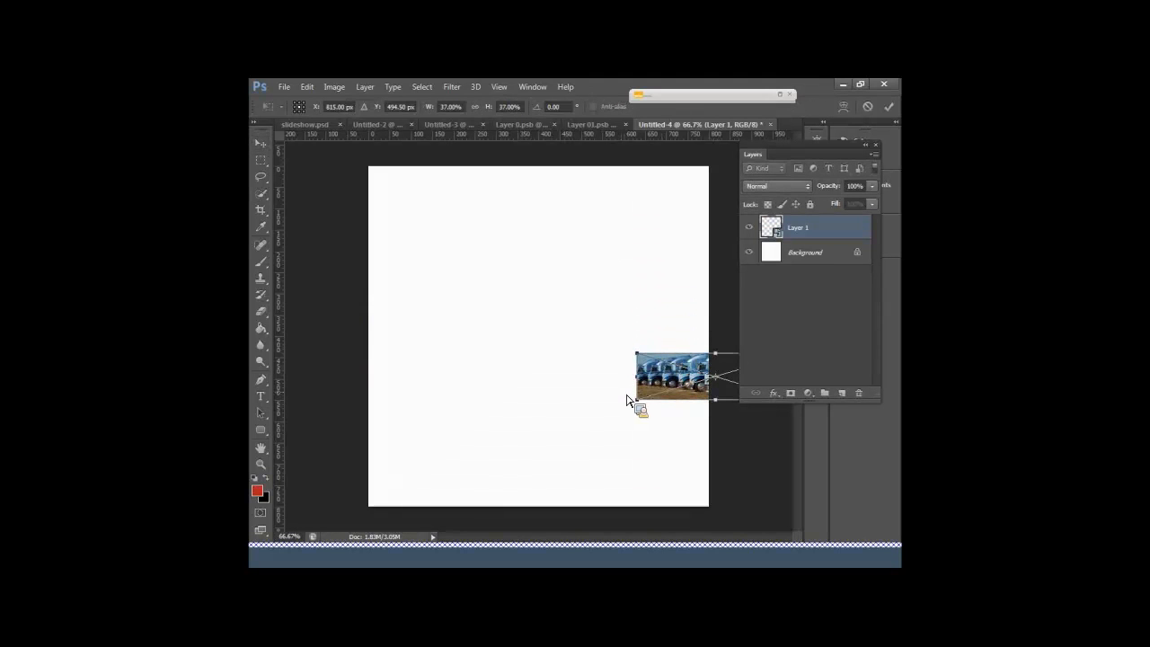
{"action": "left_click_drag", "start_coordinate": [636, 353], "coordinate": [520, 308]}
{"action": "left_click", "coordinate": [449, 107]}
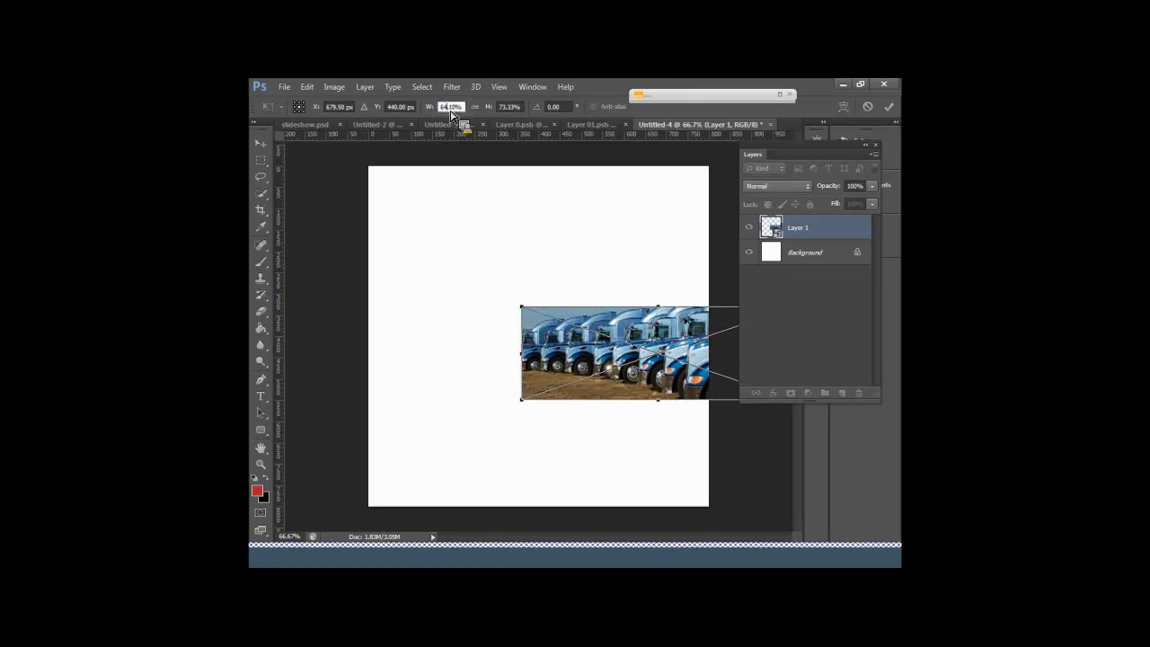
{"action": "type", "text": "100"}
{"action": "key", "text": "Tab"}
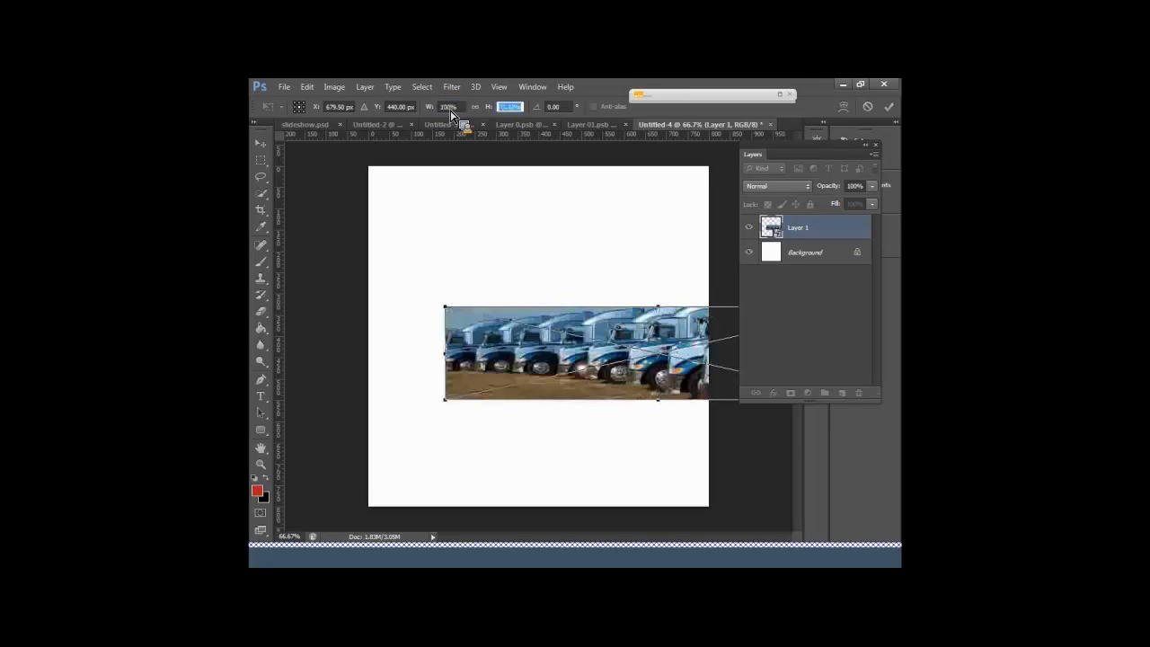
{"action": "type", "text": "100"}
{"action": "key", "text": "Tab"}
{"action": "key", "text": "Return"}
{"action": "key", "text": "Return"}
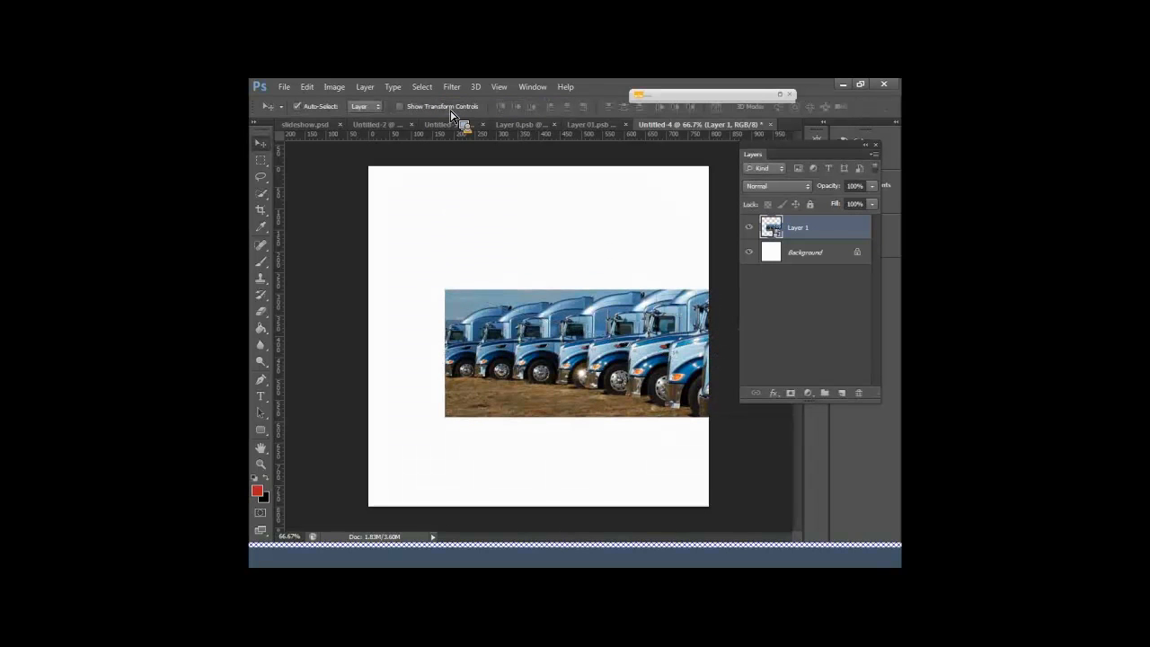
{"action": "left_click_drag", "start_coordinate": [526, 341], "coordinate": [451, 324]}
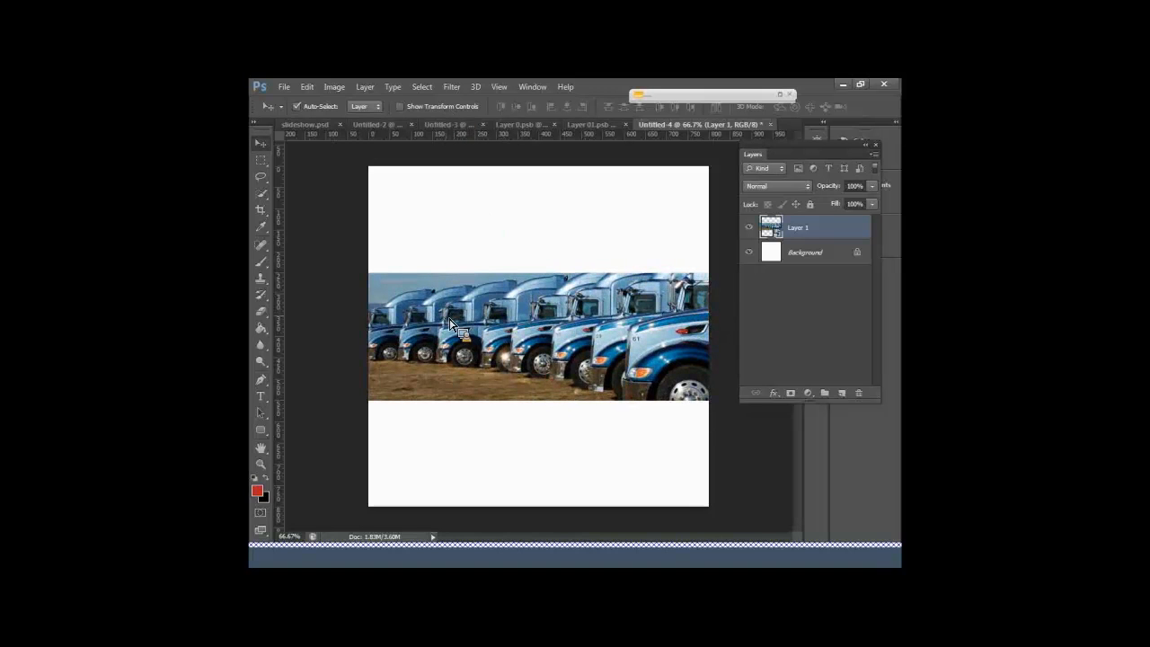